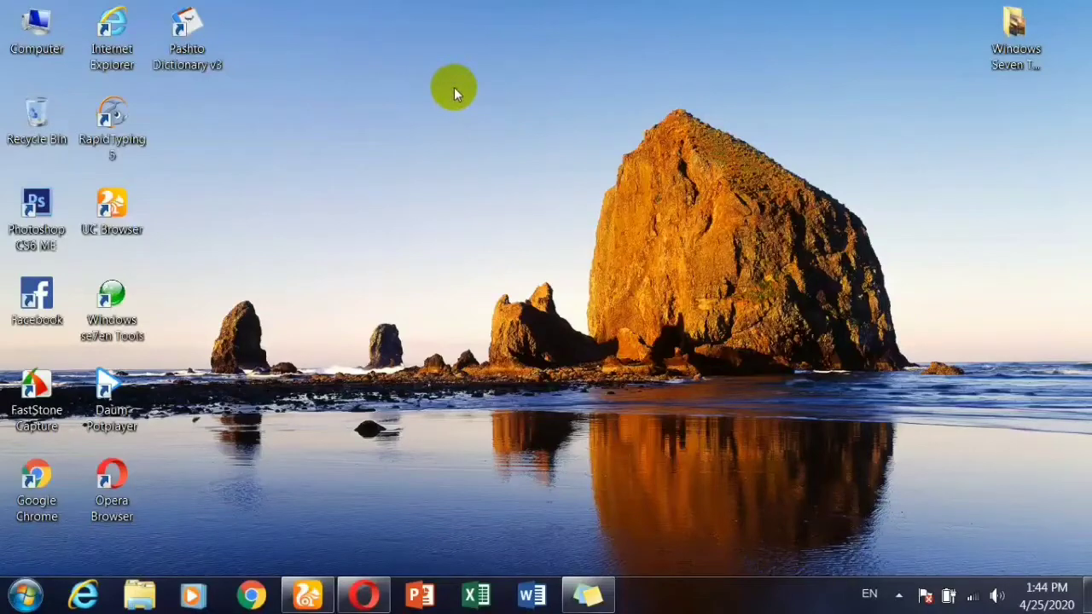
{"action": "right_click", "coordinate": [458, 88]}
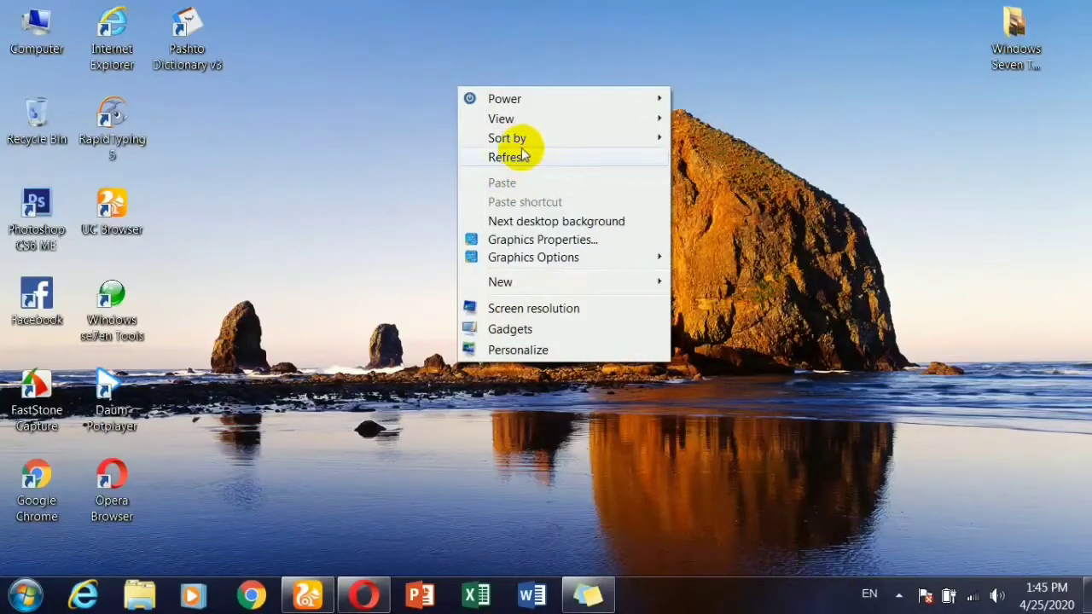
{"action": "mouse_move", "coordinate": [520, 145]}
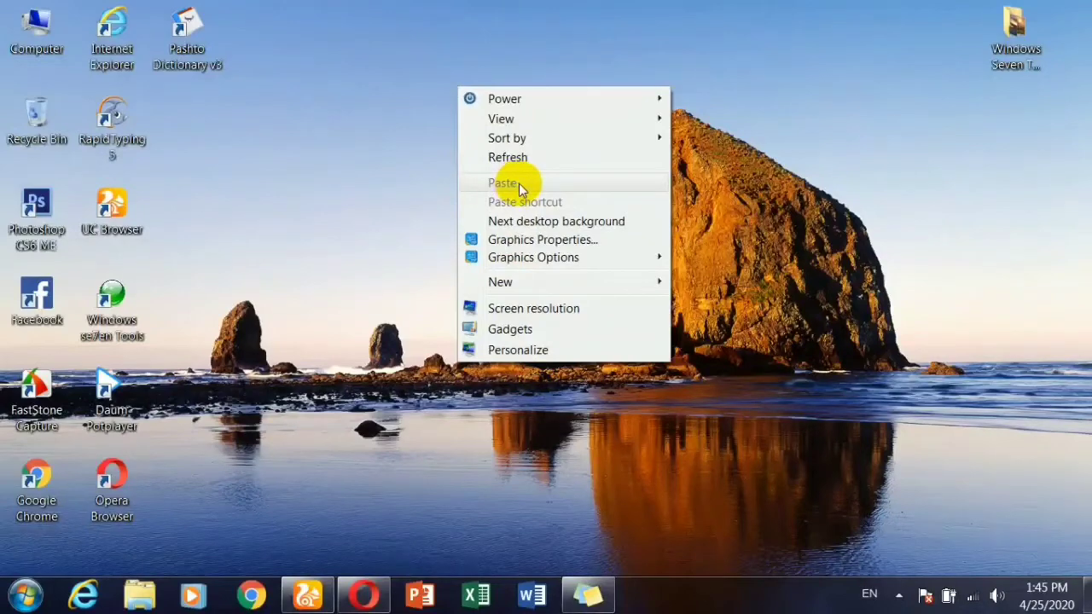
Browse from Computer to the 01 Elite Learning Academy folder on Local Disk (D:).
{"action": "left_click", "coordinate": [19, 28]}
{"action": "double_click", "coordinate": [19, 28]}
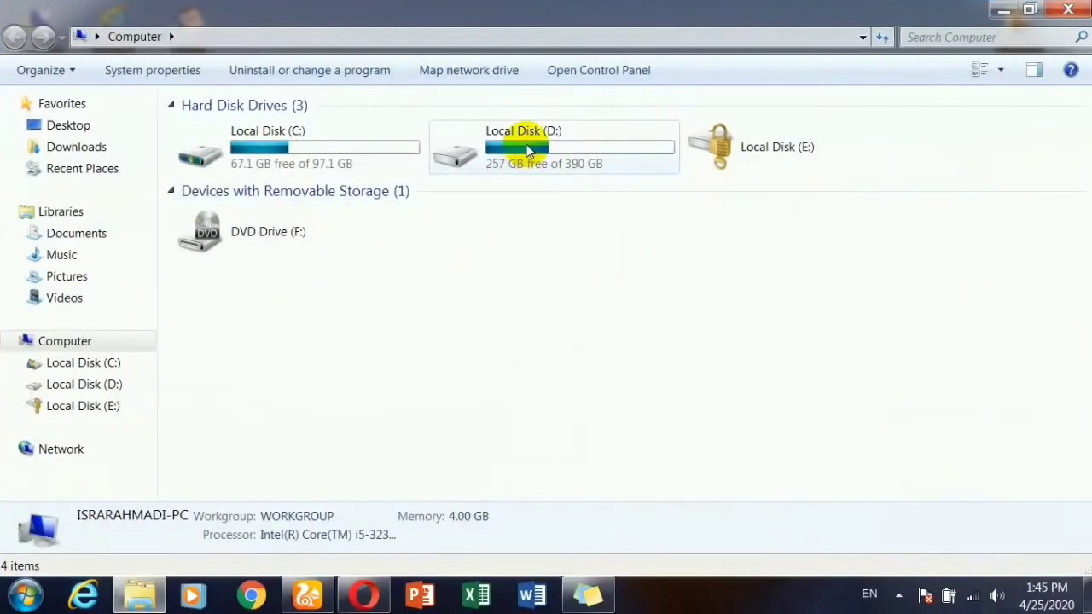
{"action": "double_click", "coordinate": [559, 135]}
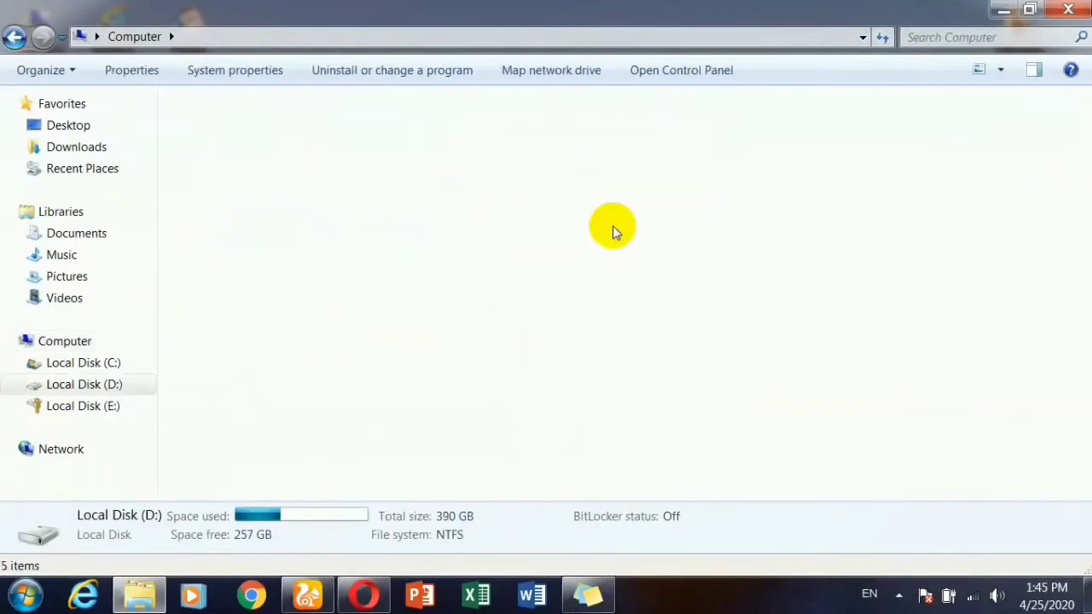
{"action": "double_click", "coordinate": [204, 144]}
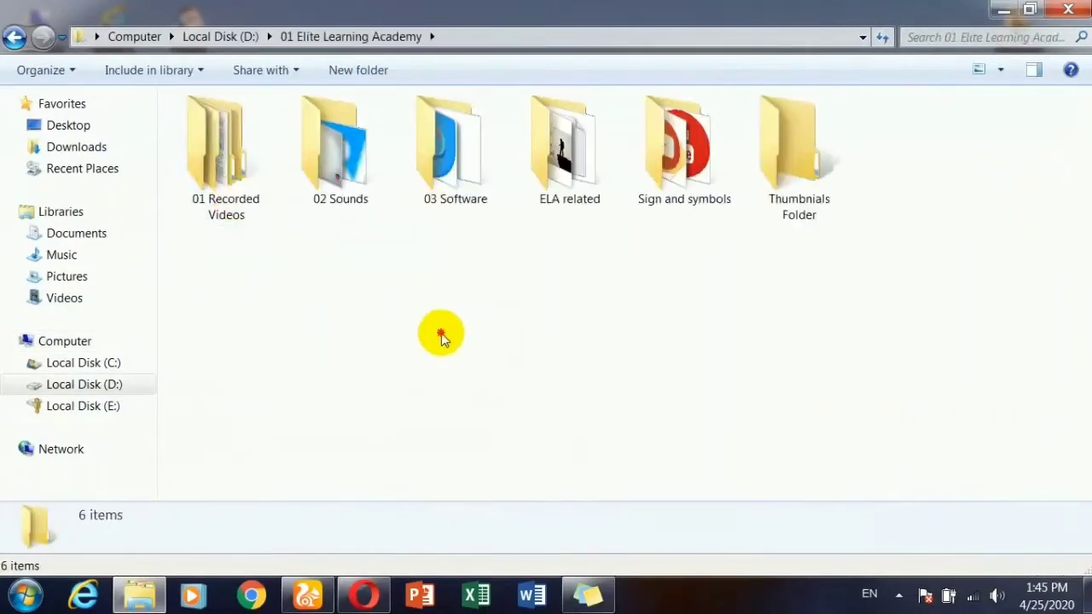
Copy the Sign and symbols folder.
{"action": "left_click", "coordinate": [654, 142]}
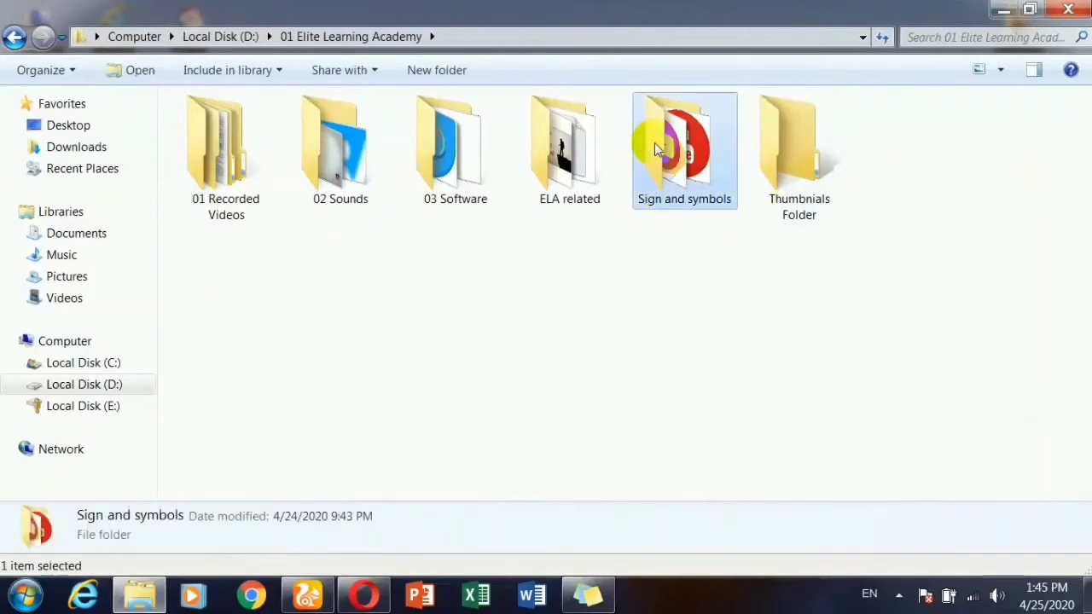
{"action": "right_click", "coordinate": [655, 142]}
{"action": "left_click", "coordinate": [644, 145]}
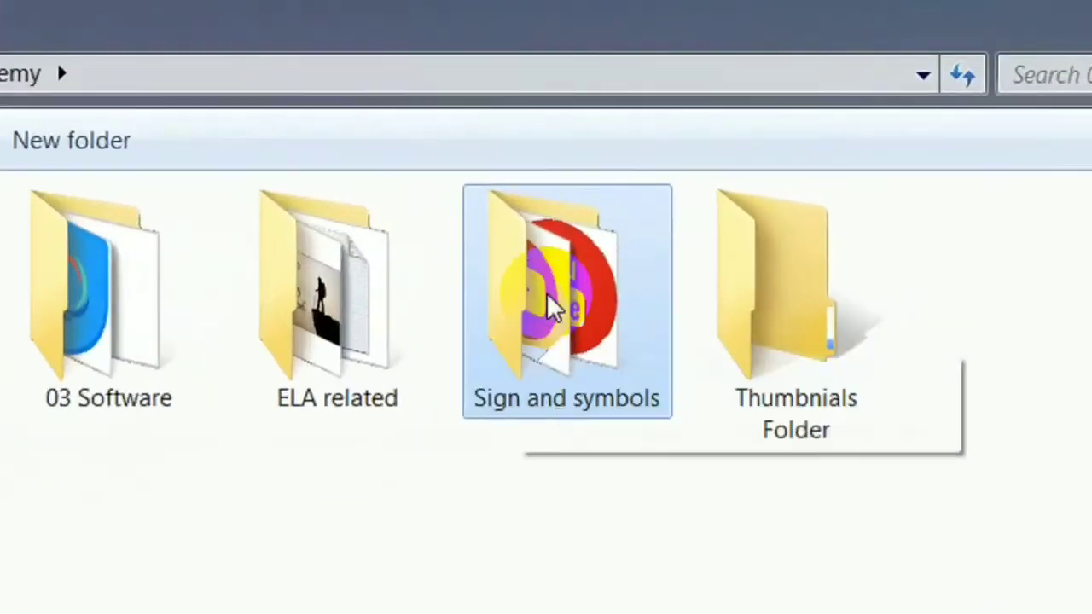
{"action": "right_click", "coordinate": [674, 152]}
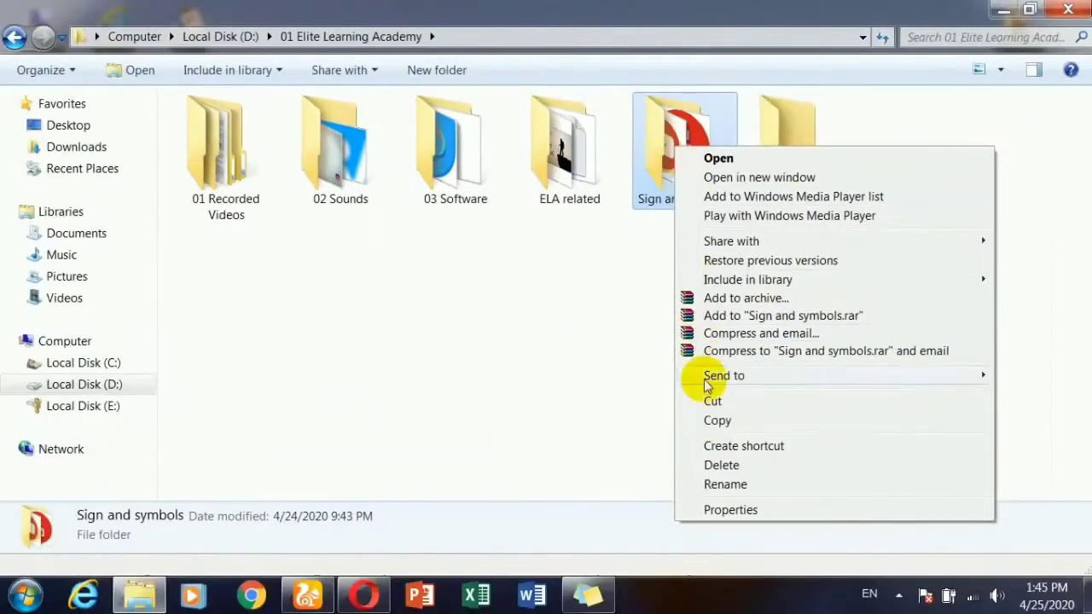
{"action": "left_click", "coordinate": [707, 427]}
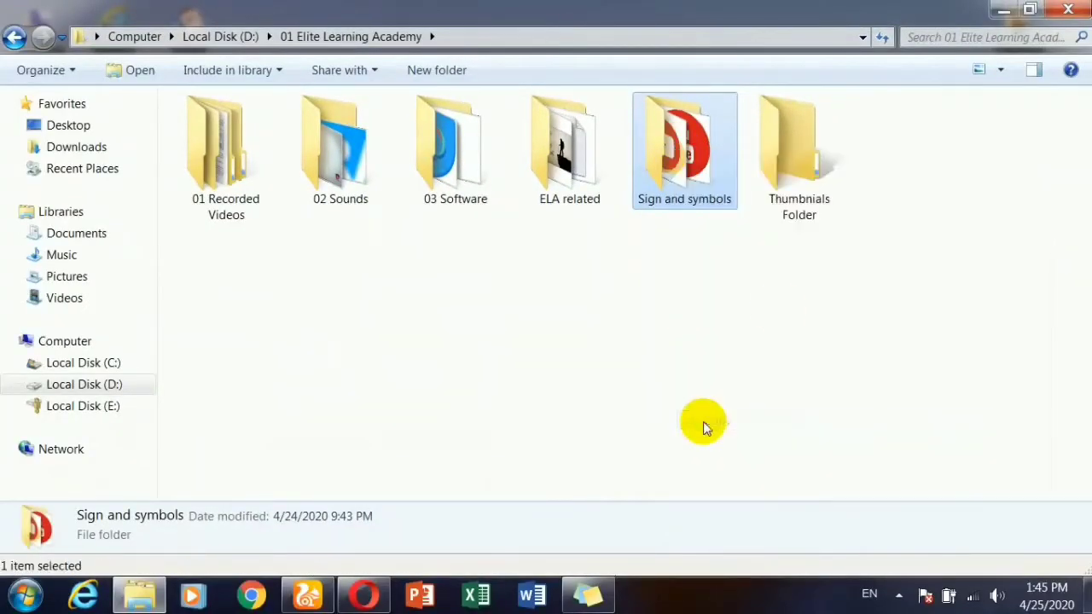
Paste the Sign and symbols folder onto the desktop and move its icon to the empty area above the large rock.
{"action": "key", "text": "super+d"}
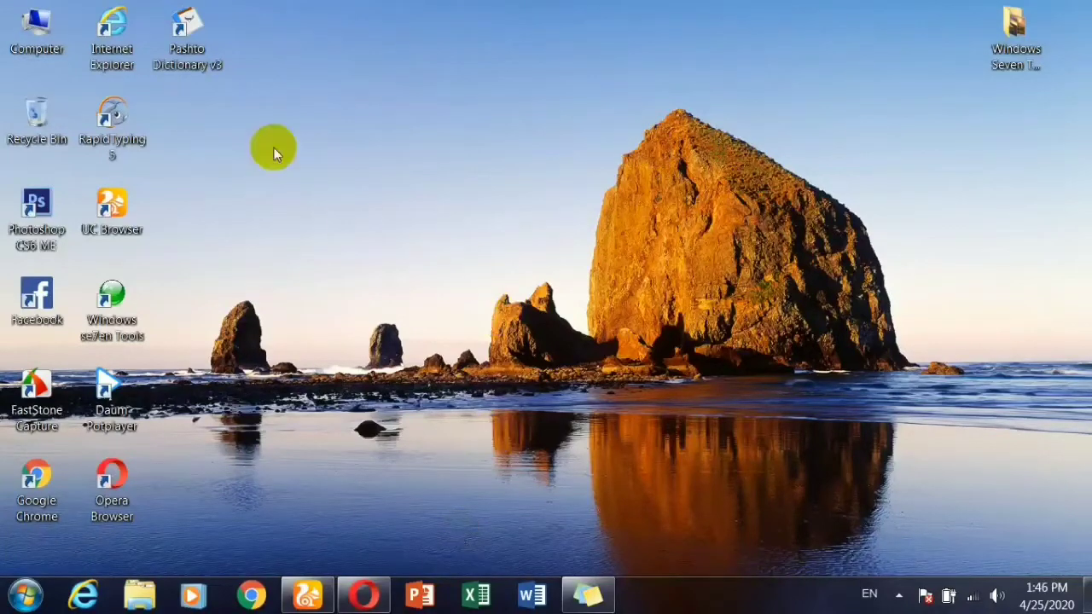
{"action": "right_click", "coordinate": [362, 9]}
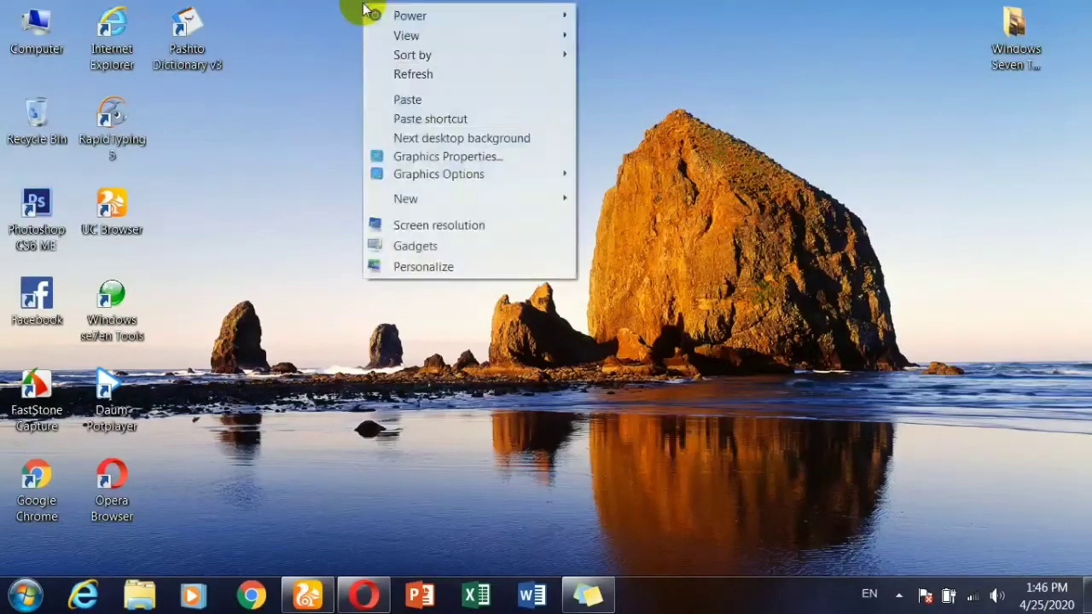
{"action": "left_click", "coordinate": [413, 108]}
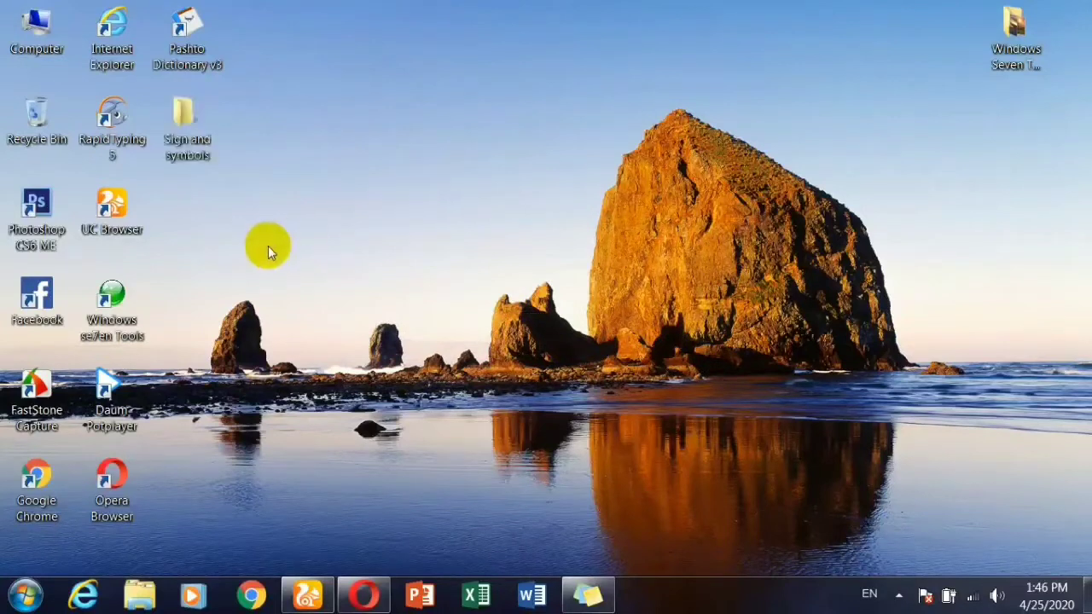
{"action": "left_click_drag", "start_coordinate": [188, 140], "coordinate": [630, 53]}
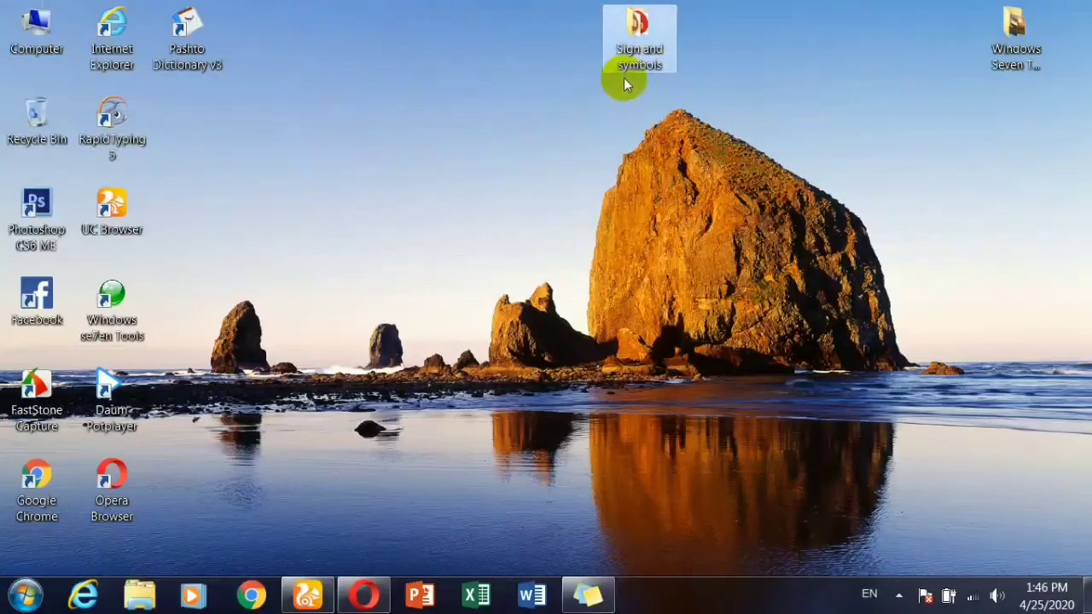
Cut the Sign and symbols folder from the desktop.
{"action": "right_click", "coordinate": [642, 34]}
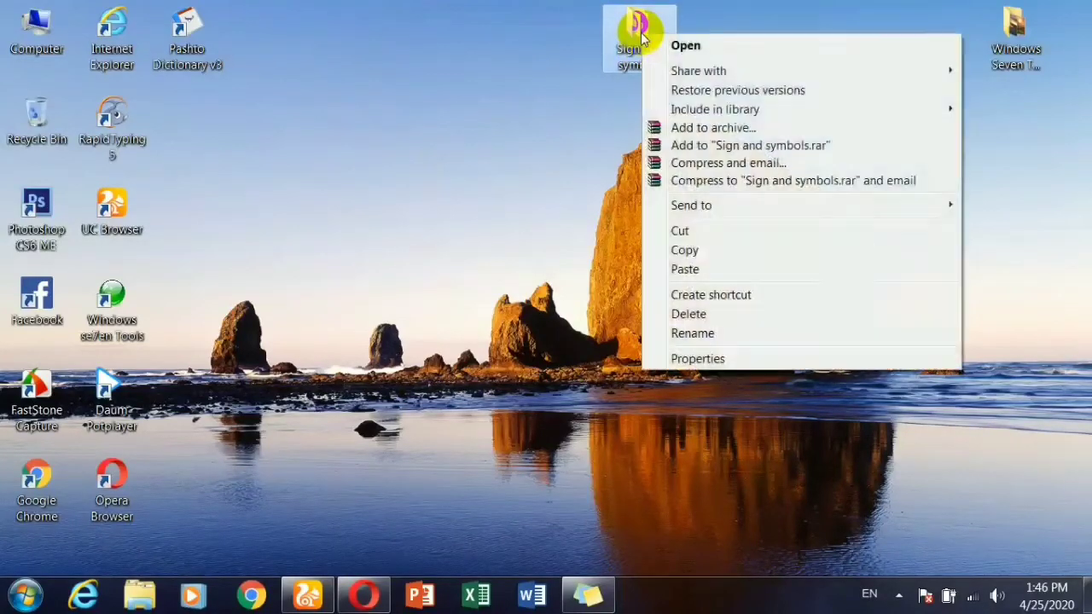
{"action": "left_click", "coordinate": [681, 232]}
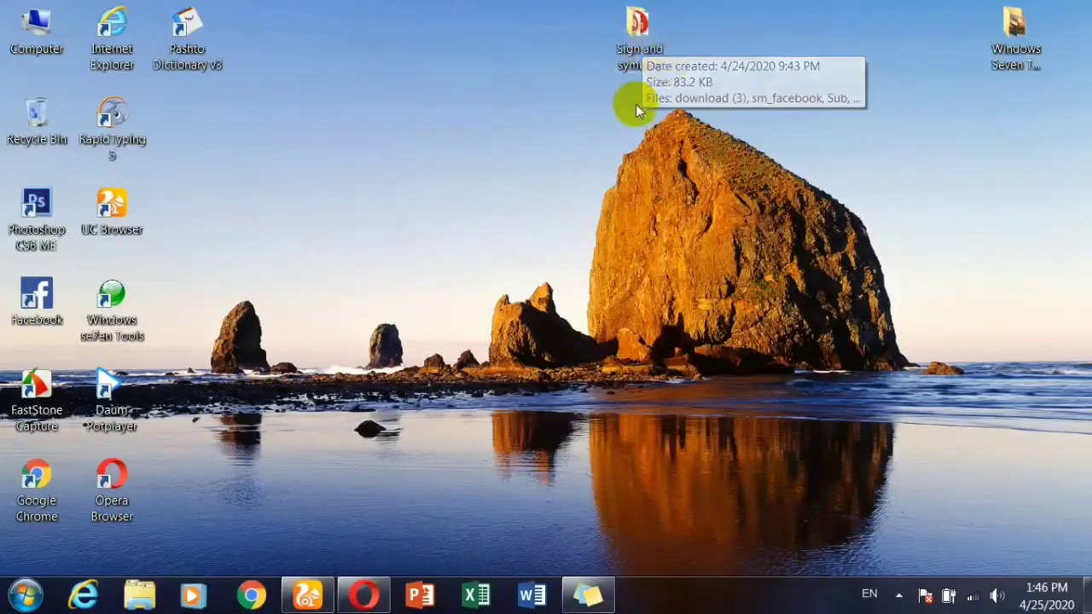
{"action": "right_click", "coordinate": [637, 29]}
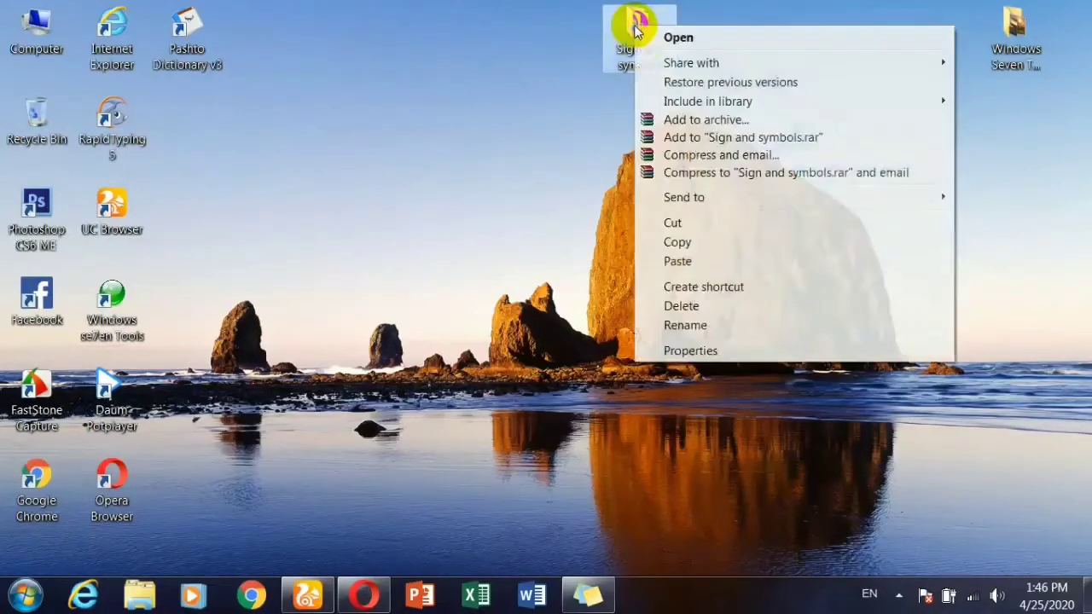
{"action": "left_click", "coordinate": [661, 226]}
Paste the cut Sign and symbols folder into the Documents library and close the window.
{"action": "double_click", "coordinate": [37, 36]}
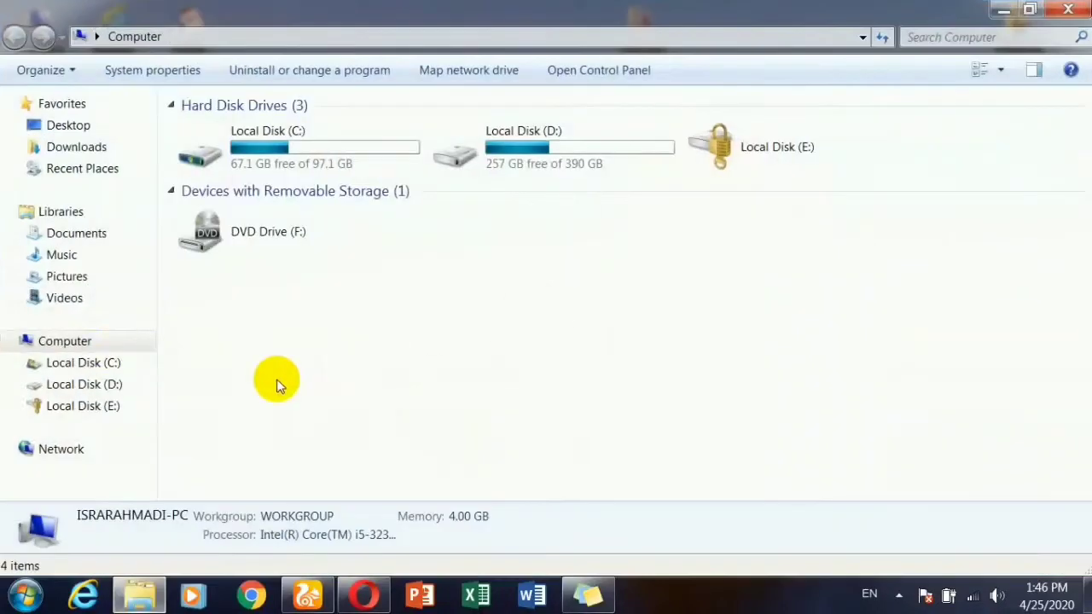
{"action": "left_click", "coordinate": [76, 235]}
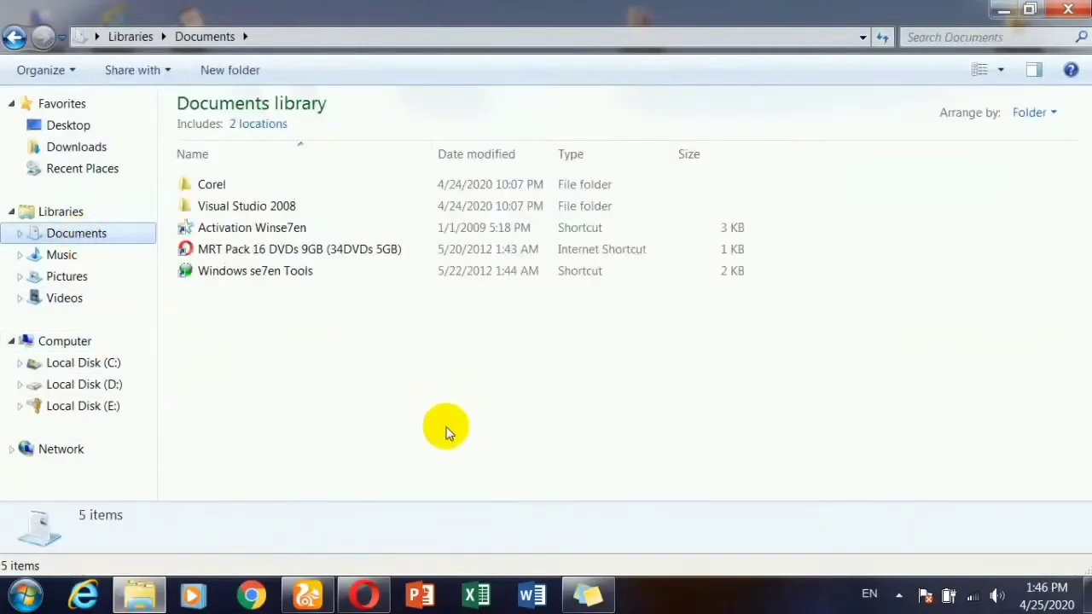
{"action": "right_click", "coordinate": [446, 429]}
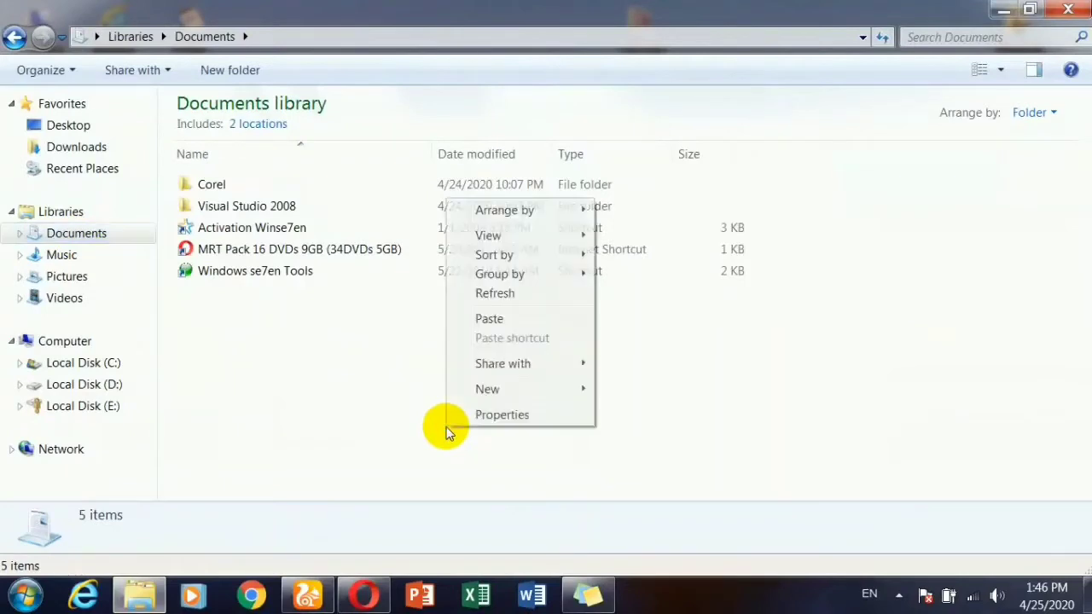
{"action": "left_click", "coordinate": [485, 321]}
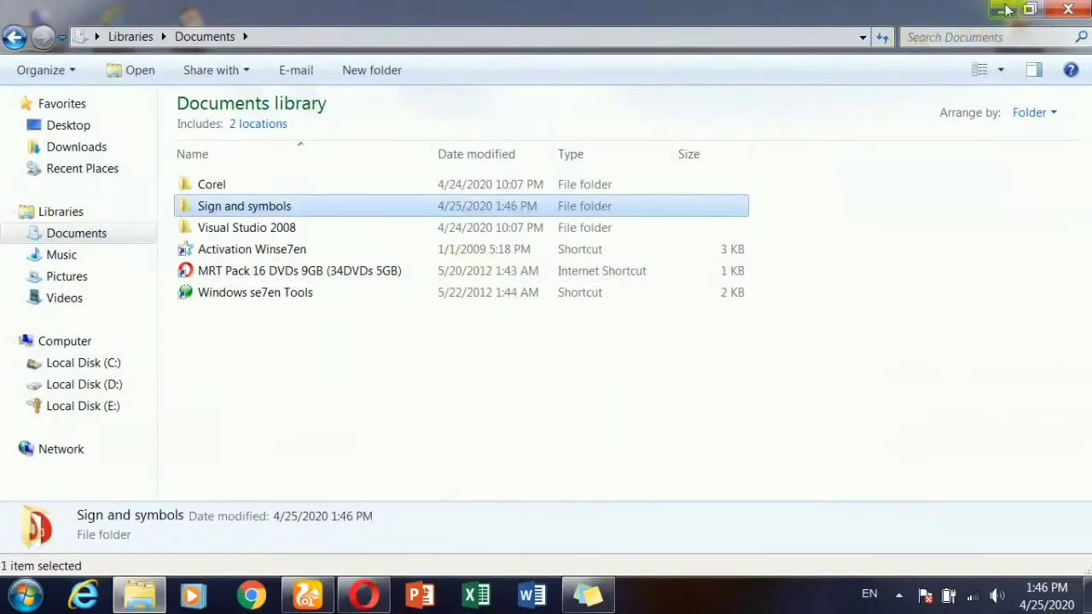
{"action": "left_click", "coordinate": [1069, 6]}
{"action": "left_click", "coordinate": [1069, 7]}
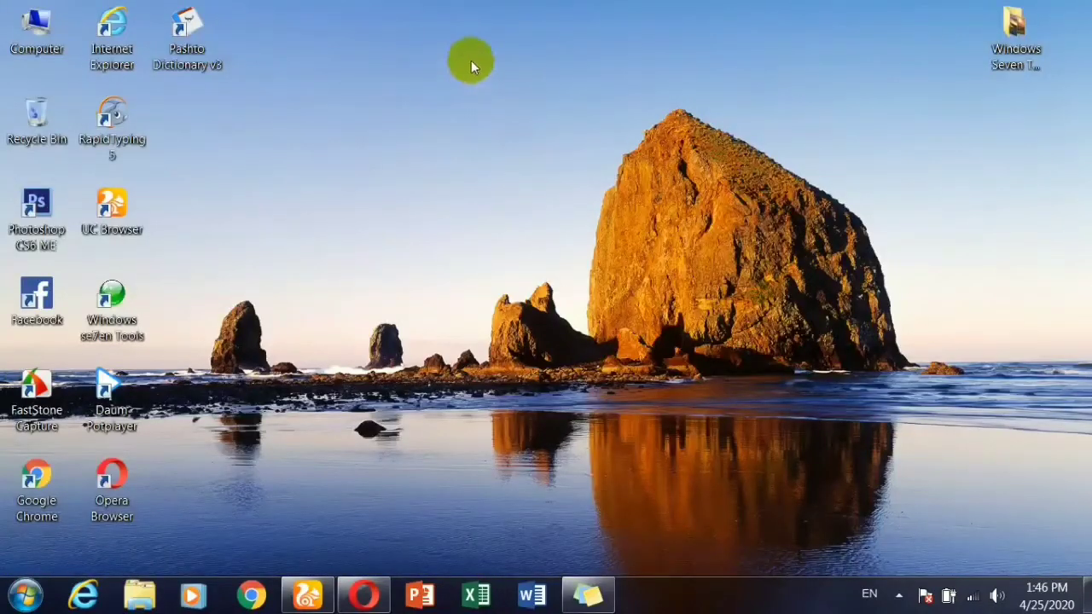
Create a new Microsoft Word document on the desktop and name it Computer notes.
{"action": "right_click", "coordinate": [471, 60]}
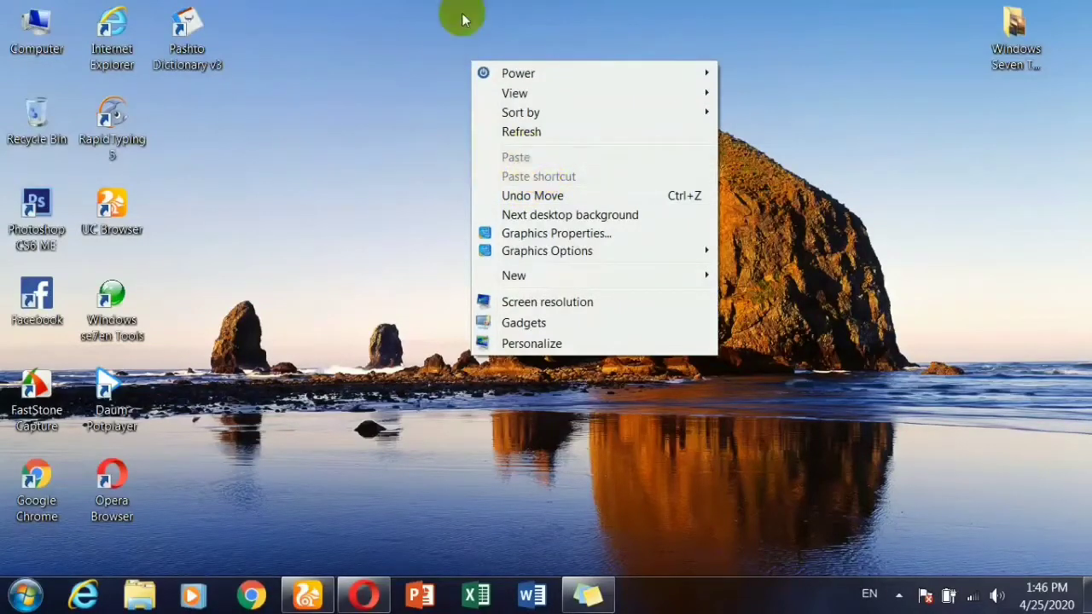
{"action": "left_click", "coordinate": [402, 46]}
{"action": "right_click", "coordinate": [402, 46]}
{"action": "mouse_move", "coordinate": [497, 265]}
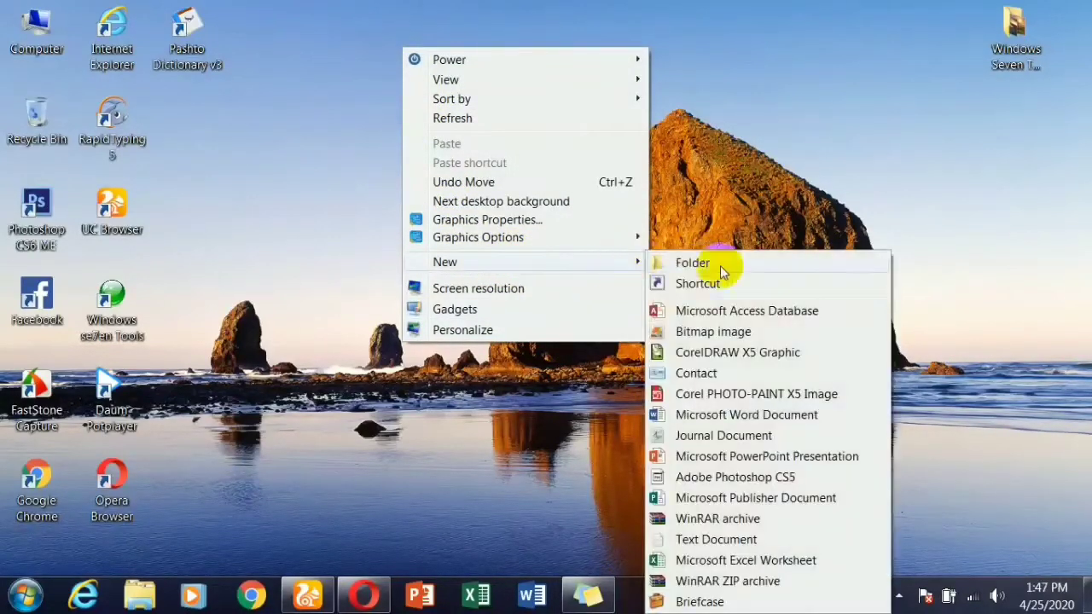
{"action": "left_click", "coordinate": [747, 417]}
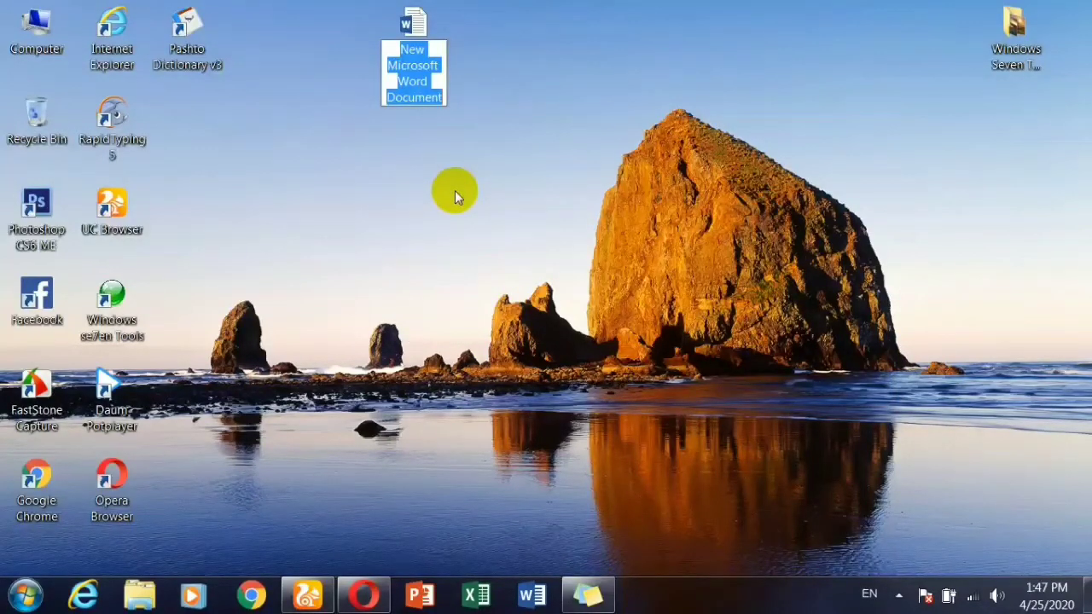
{"action": "type", "text": "Computer notes"}
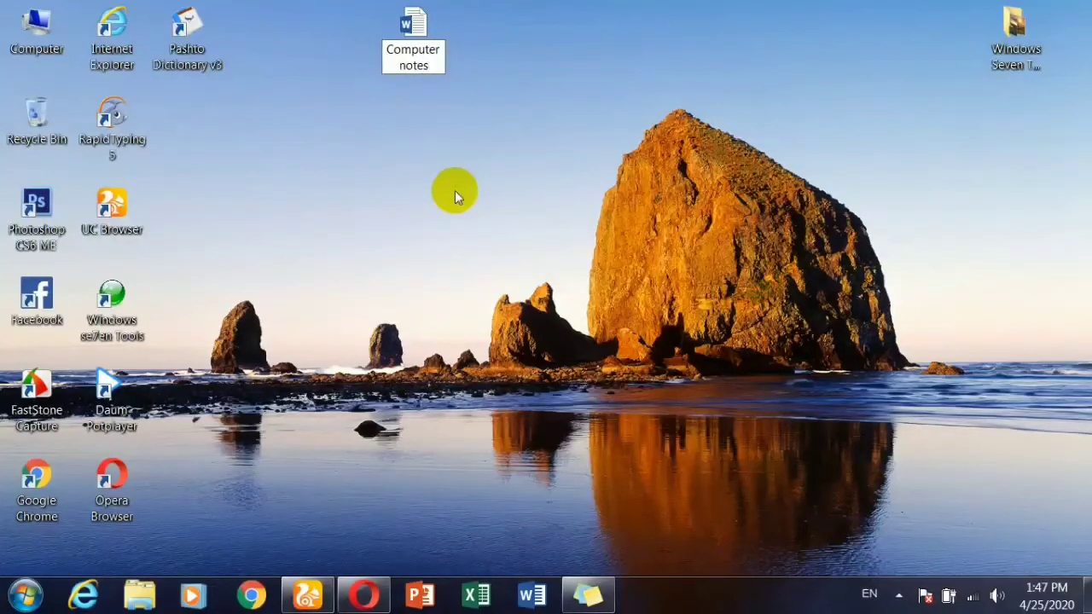
{"action": "key", "text": "Return"}
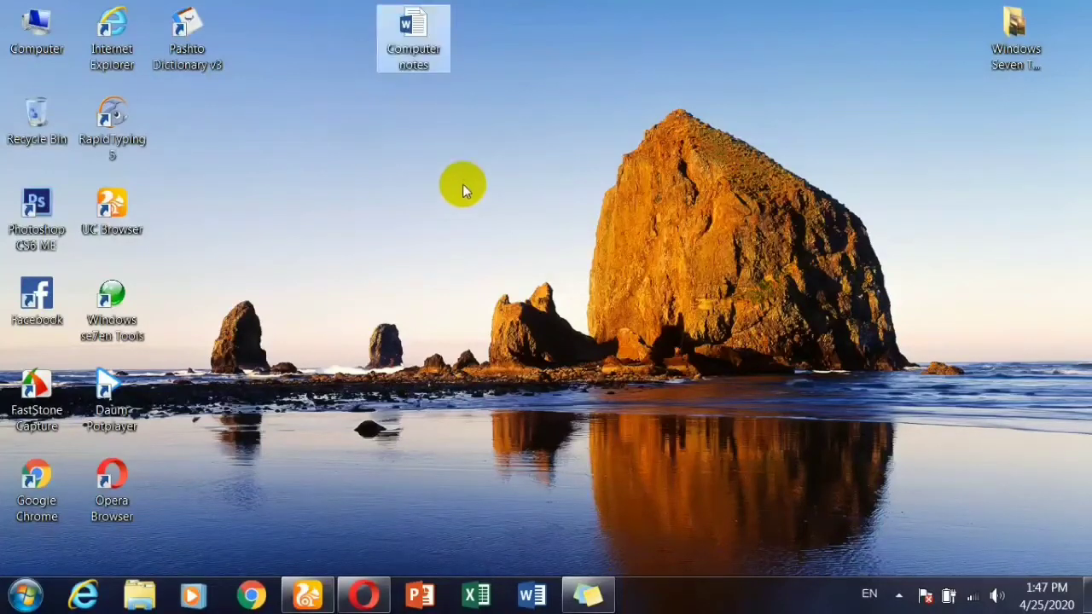
Open the Computer notes document in Word, enter "Afghanistan" on the first line and generate sample paragraphs below it with =rand().
{"action": "double_click", "coordinate": [410, 33]}
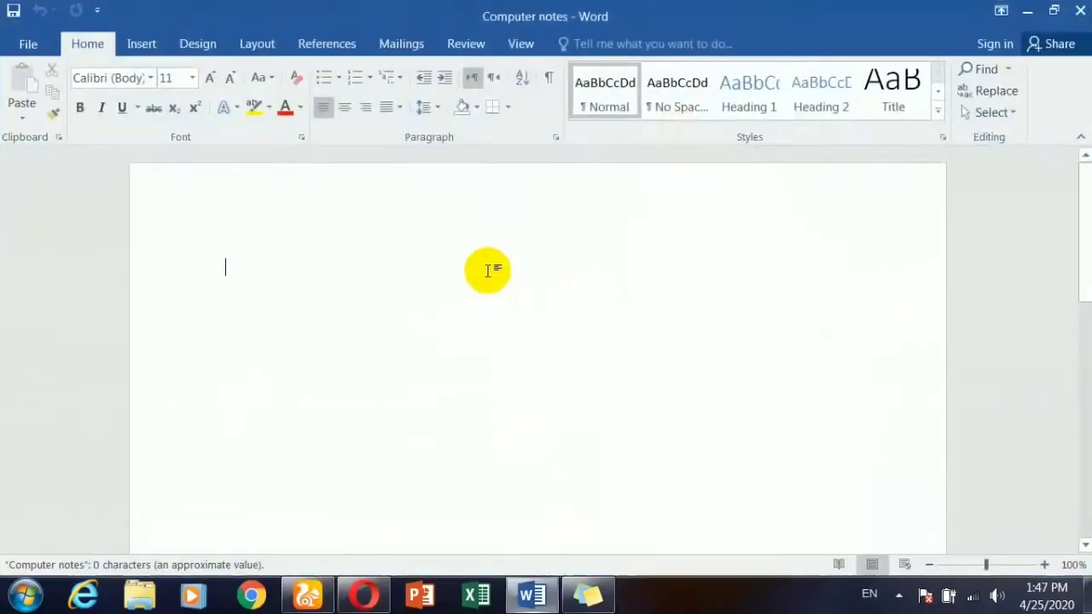
{"action": "type", "text": "Afg"}
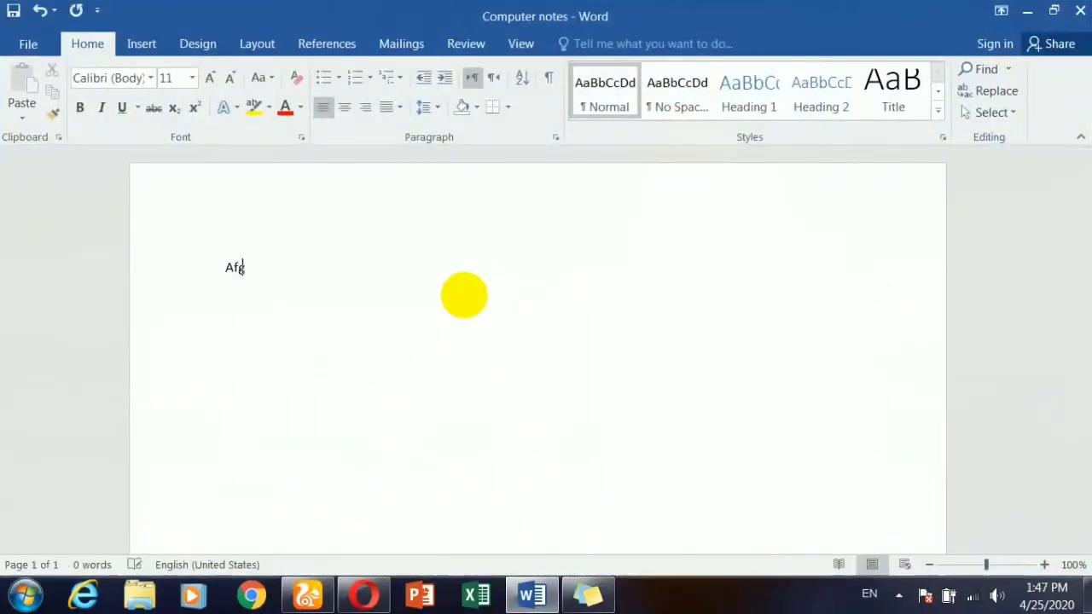
{"action": "type", "text": "hanistan"}
{"action": "key", "text": "Return"}
{"action": "type", "text": "="}
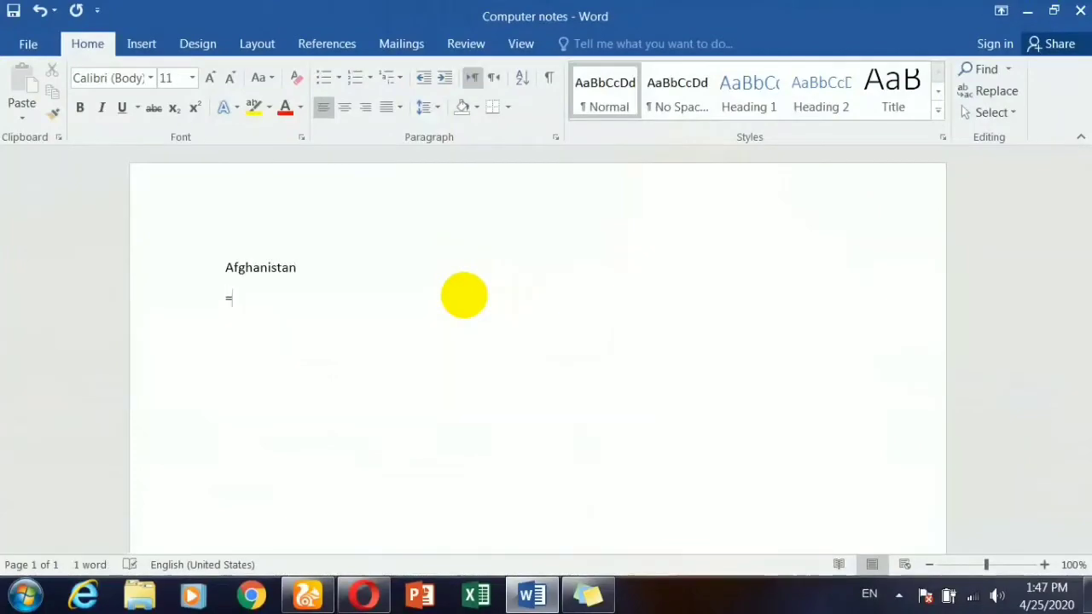
{"action": "type", "text": "rand()"}
{"action": "key", "text": "Return"}
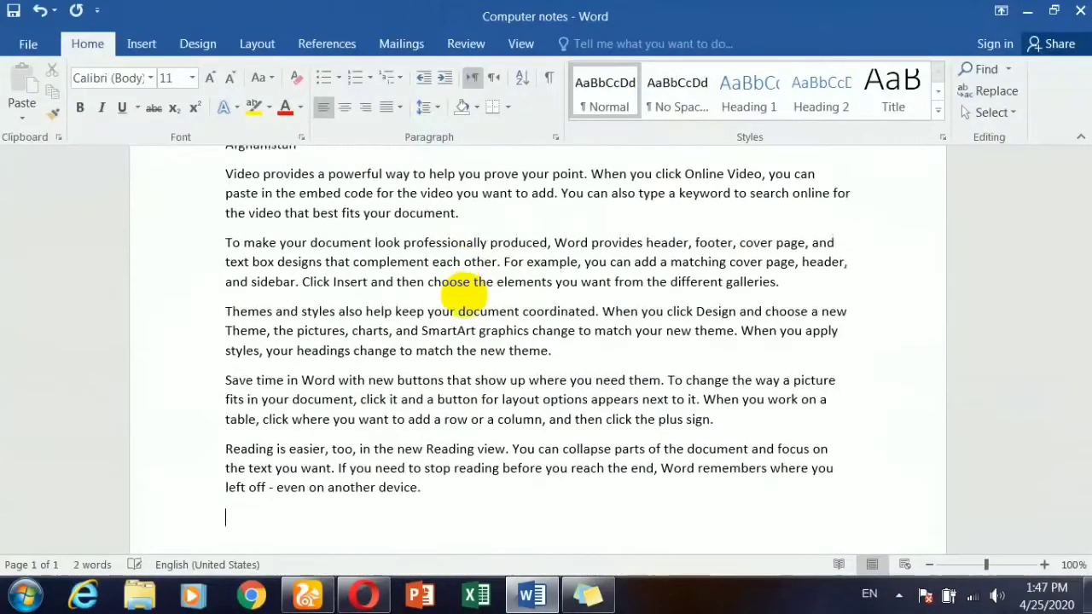
Justify all the text in the Computer notes document.
{"action": "key", "text": "ctrl+a"}
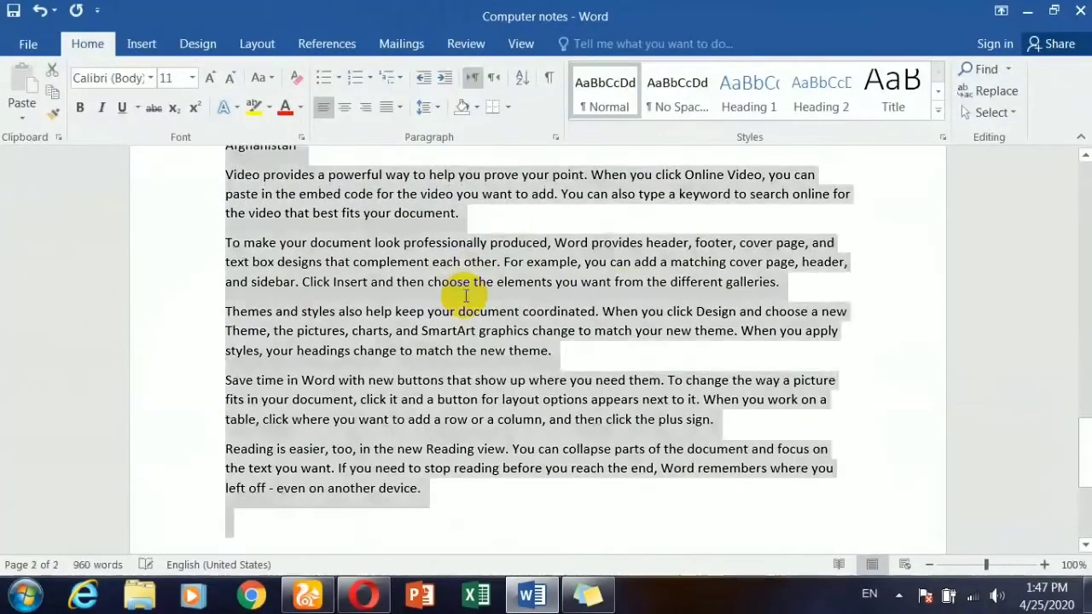
{"action": "key", "text": "ctrl+j"}
{"action": "left_click", "coordinate": [527, 350]}
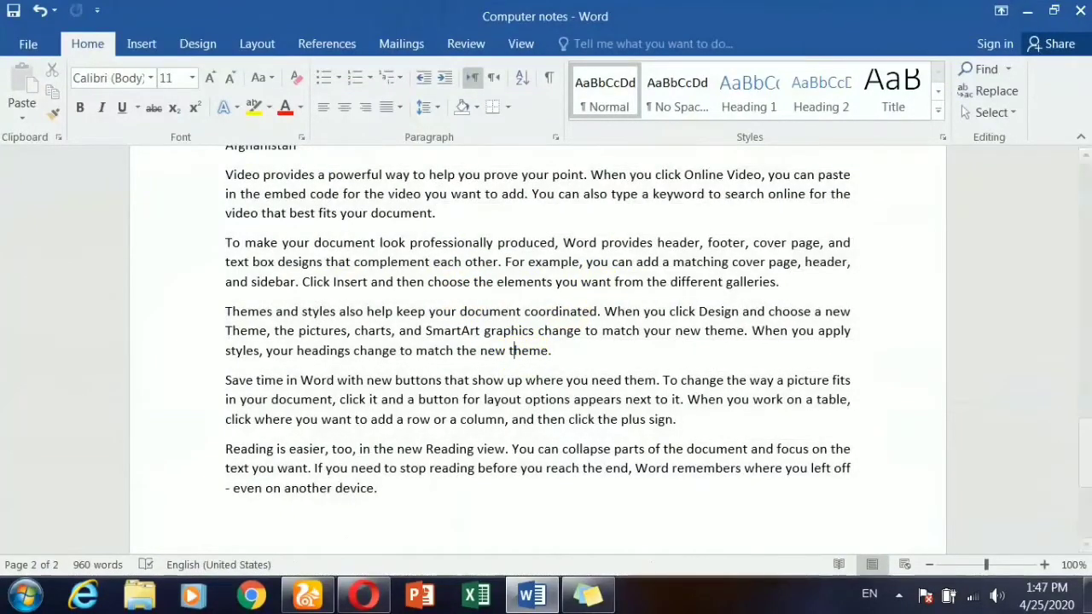
Return to the desktop and copy the Computer notes document.
{"action": "key", "text": "super+d"}
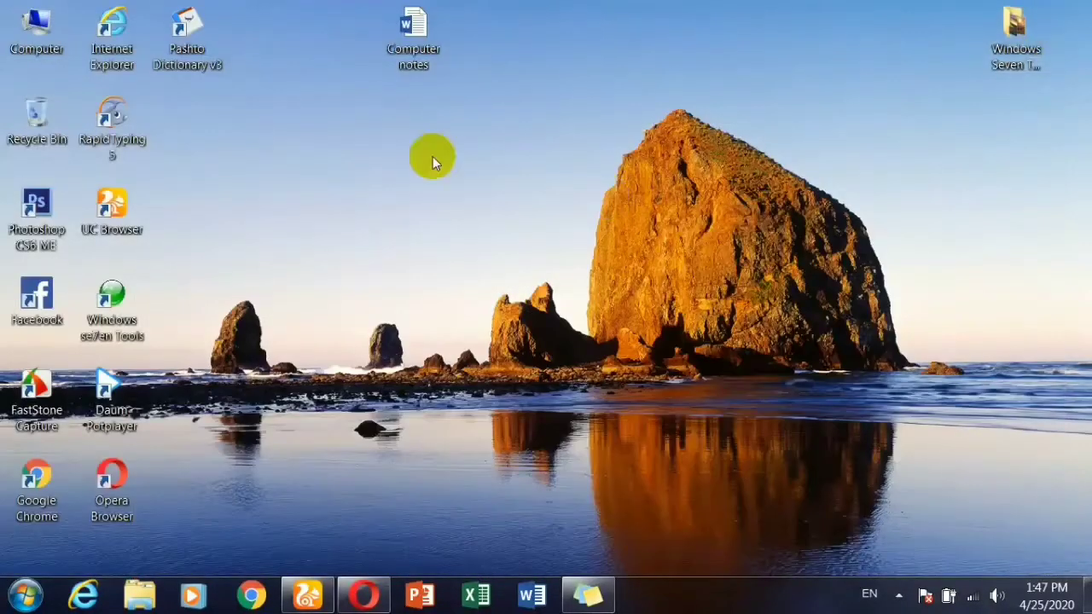
{"action": "right_click", "coordinate": [413, 27]}
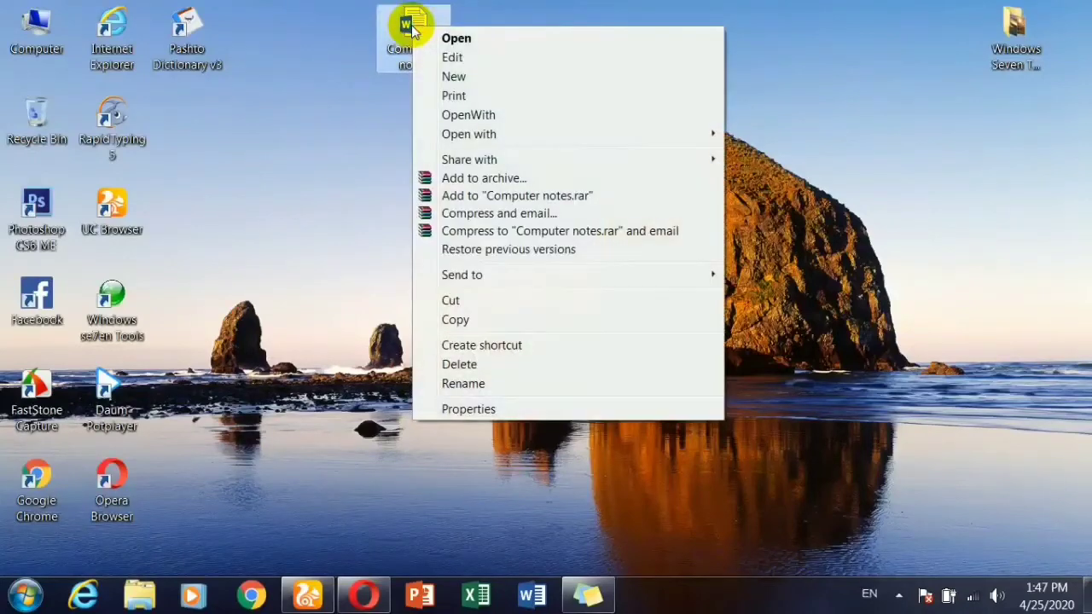
{"action": "left_click", "coordinate": [476, 317]}
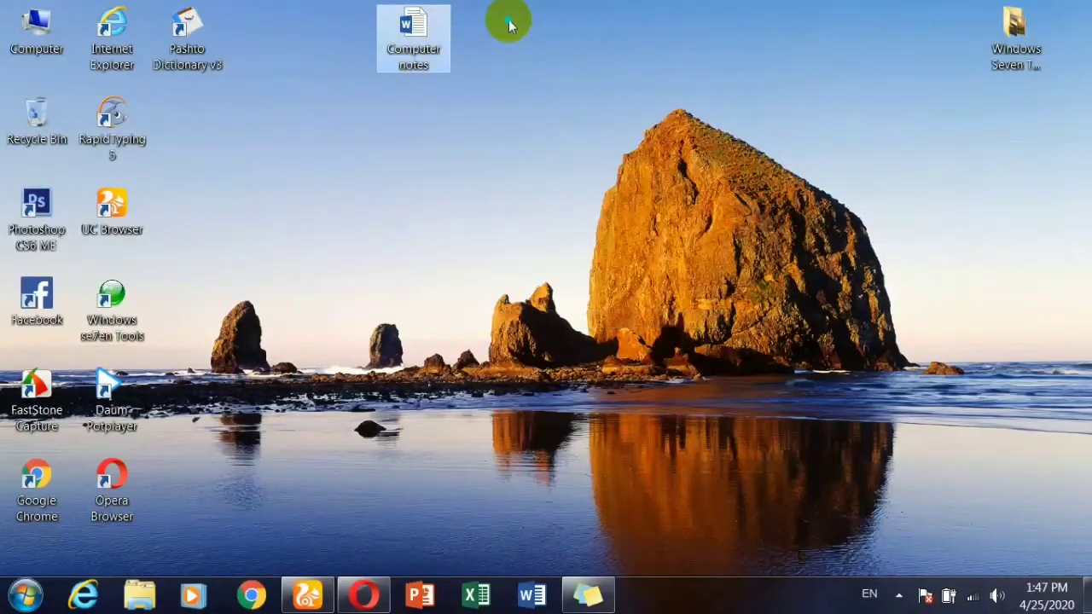
Paste a shortcut to the copied Computer notes document onto the desktop.
{"action": "right_click", "coordinate": [508, 20]}
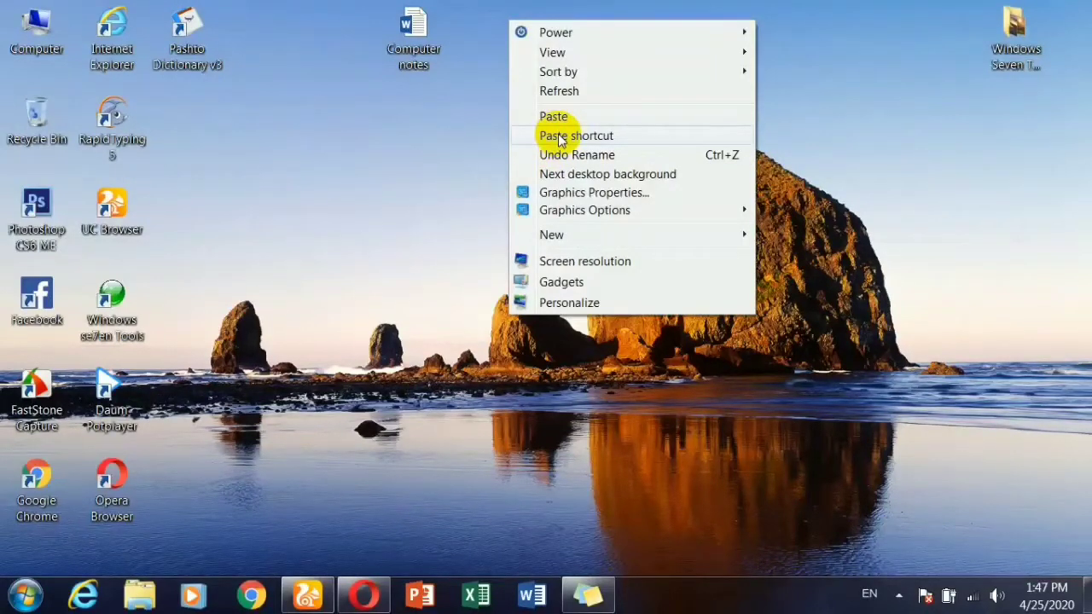
{"action": "left_click", "coordinate": [557, 137]}
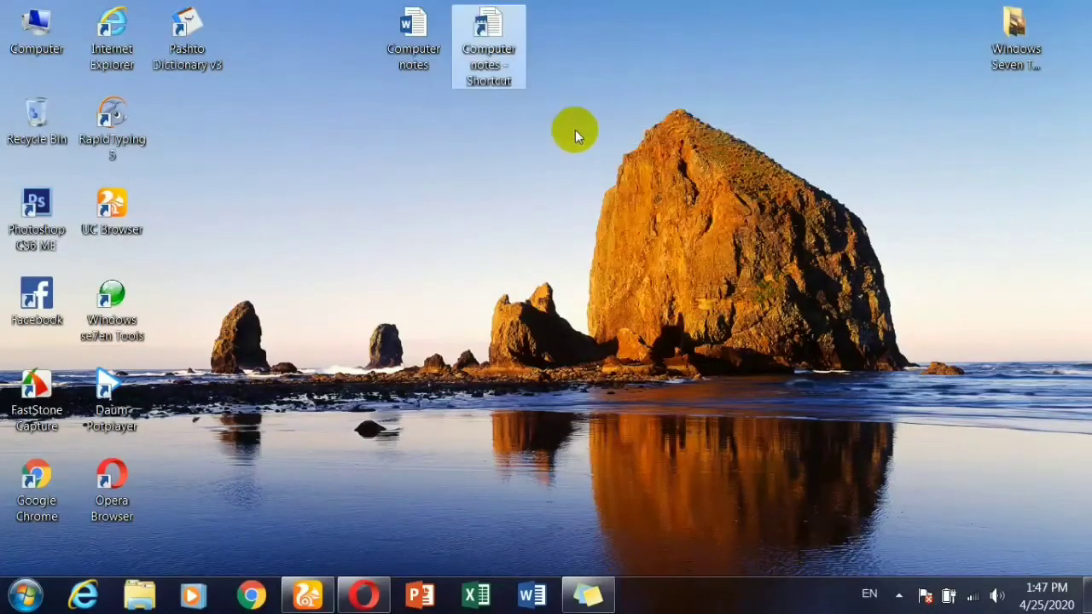
{"action": "right_click", "coordinate": [633, 24]}
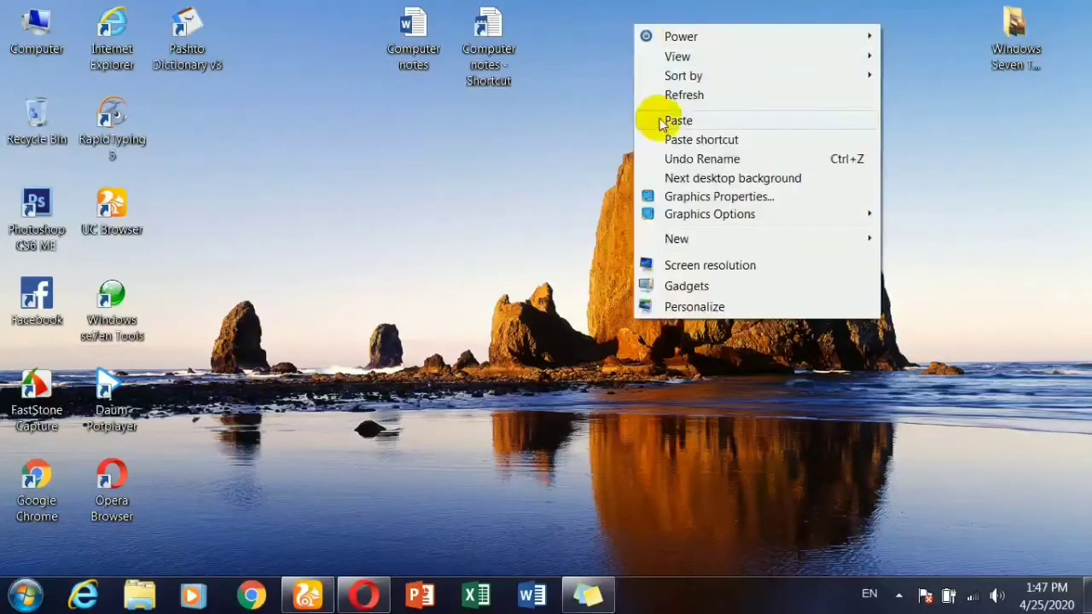
{"action": "left_click", "coordinate": [538, 135]}
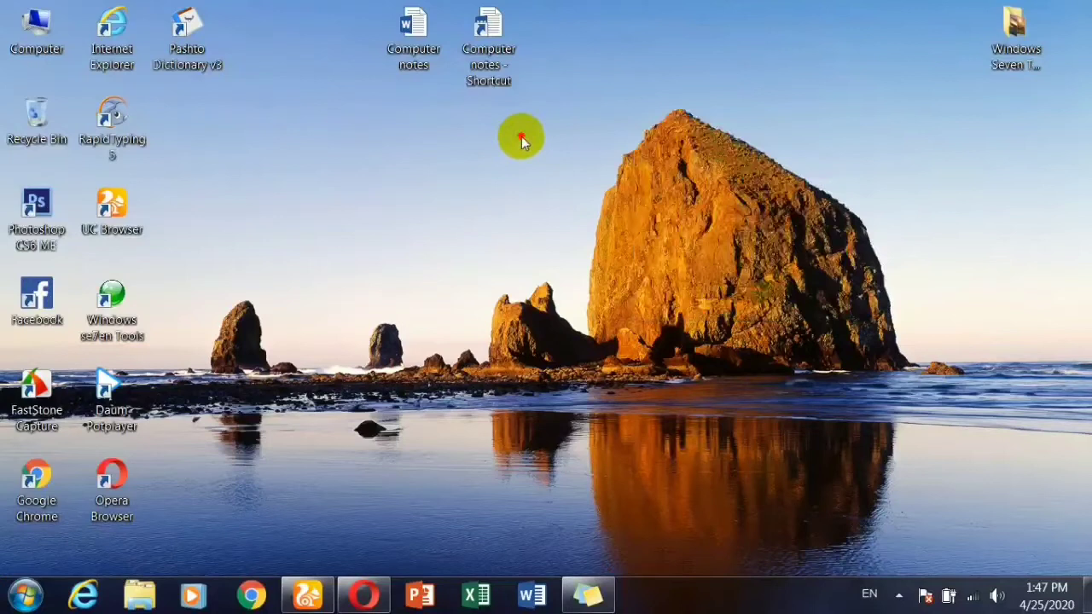
Delete the original Computer notes document from the desktop and empty the Recycle Bin.
{"action": "left_click", "coordinate": [409, 53]}
{"action": "left_click_drag", "start_coordinate": [430, 119], "coordinate": [365, 12]}
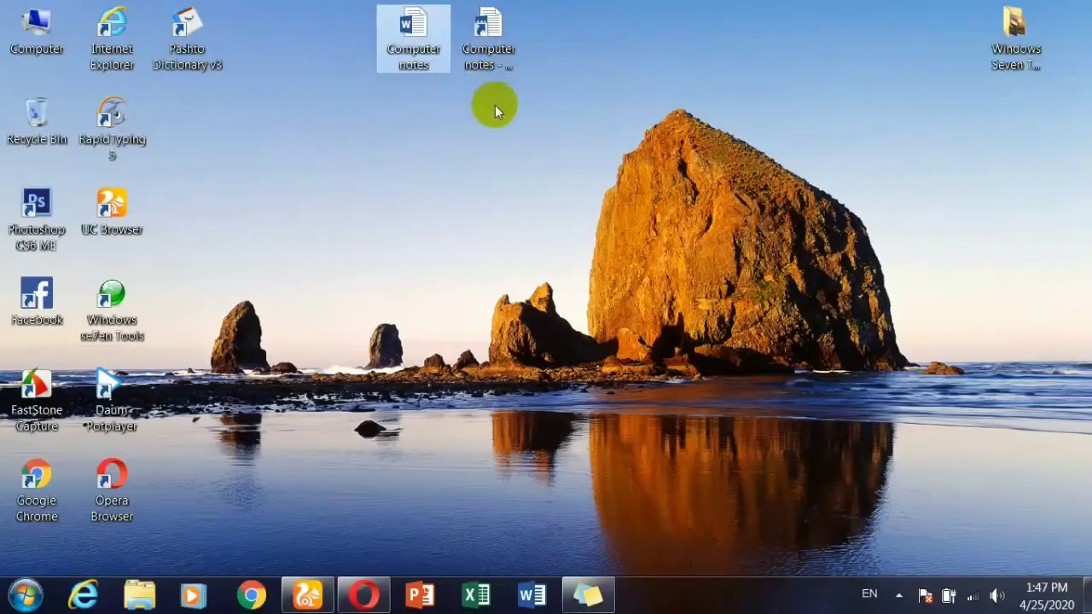
{"action": "right_click", "coordinate": [408, 43]}
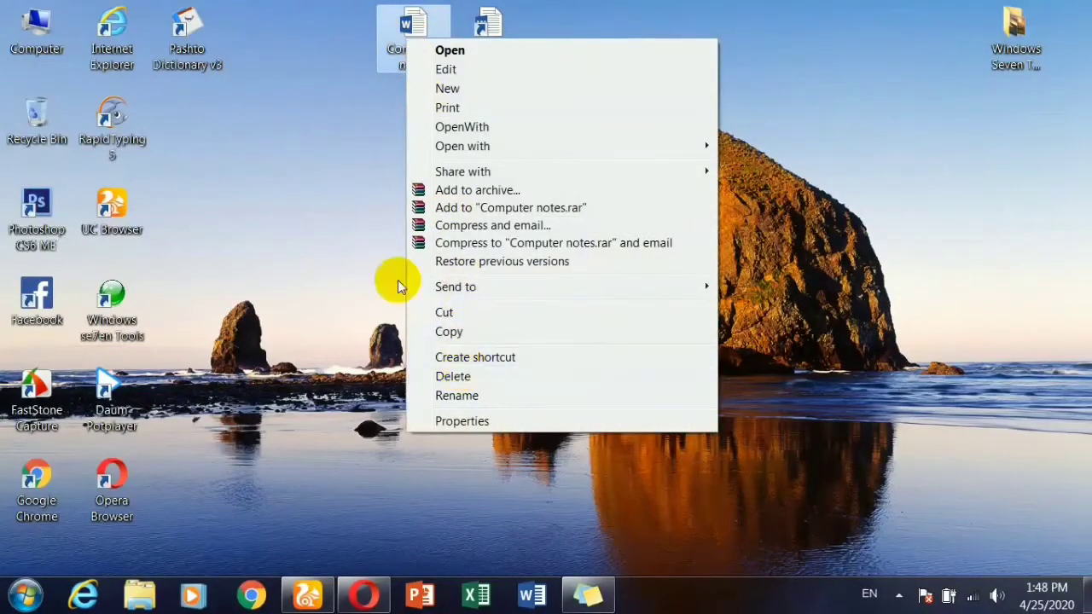
{"action": "left_click", "coordinate": [465, 376]}
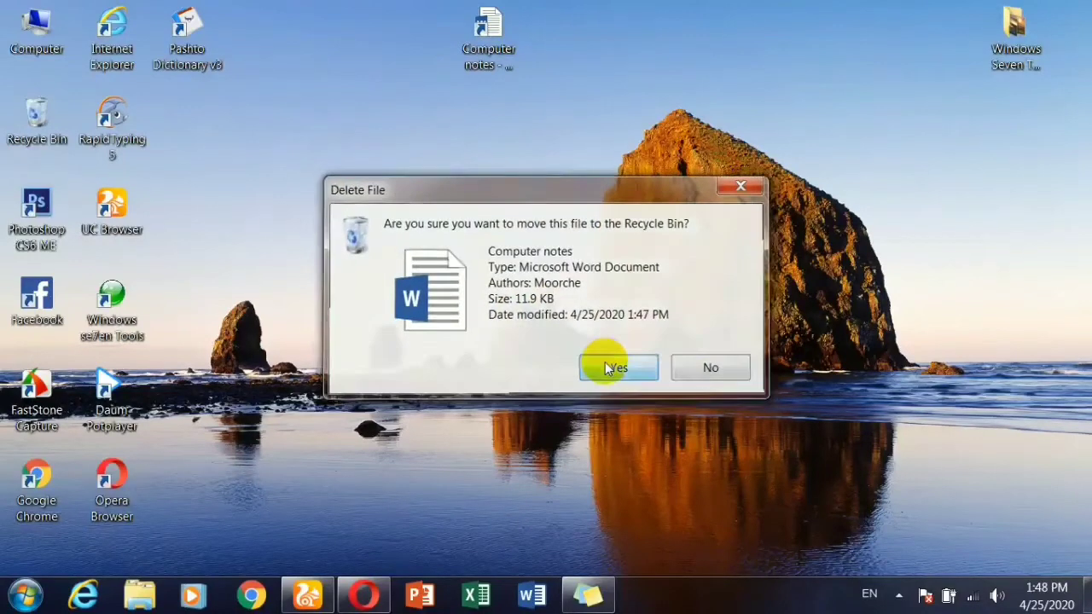
{"action": "left_click", "coordinate": [613, 365]}
{"action": "right_click", "coordinate": [24, 106]}
{"action": "left_click", "coordinate": [66, 136]}
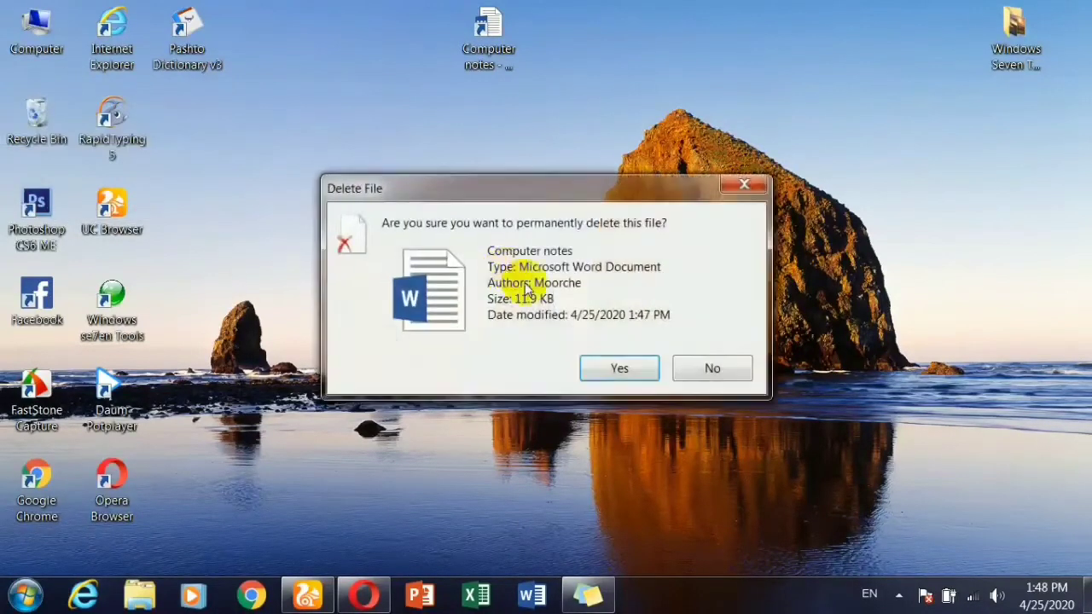
{"action": "left_click", "coordinate": [620, 369]}
Try to open the Computer notes shortcut whose document is gone, and permanently delete the shortcut from the desktop.
{"action": "double_click", "coordinate": [502, 52]}
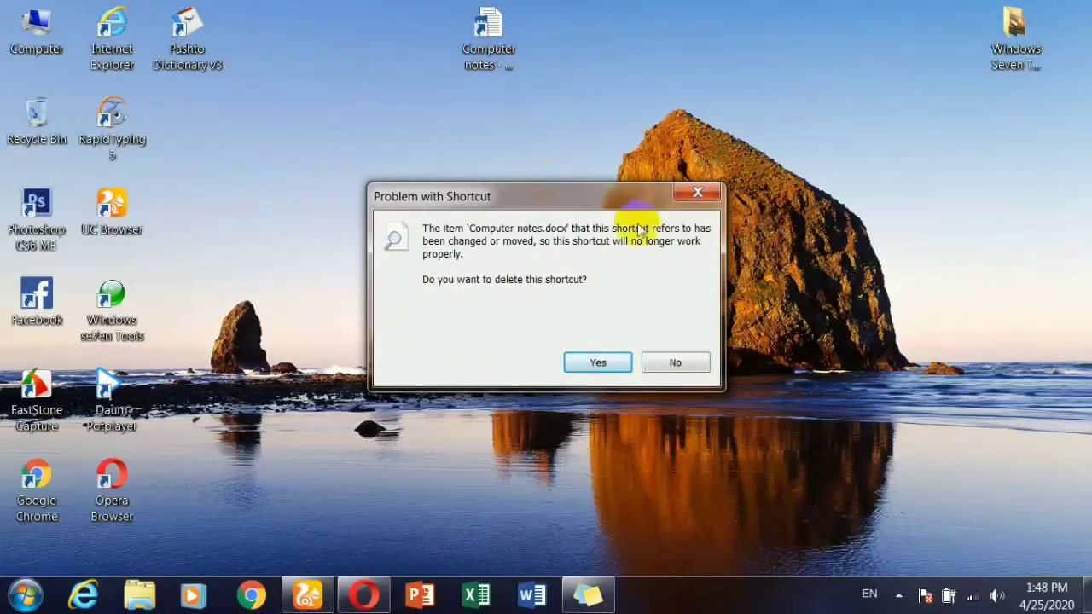
{"action": "left_click", "coordinate": [648, 366]}
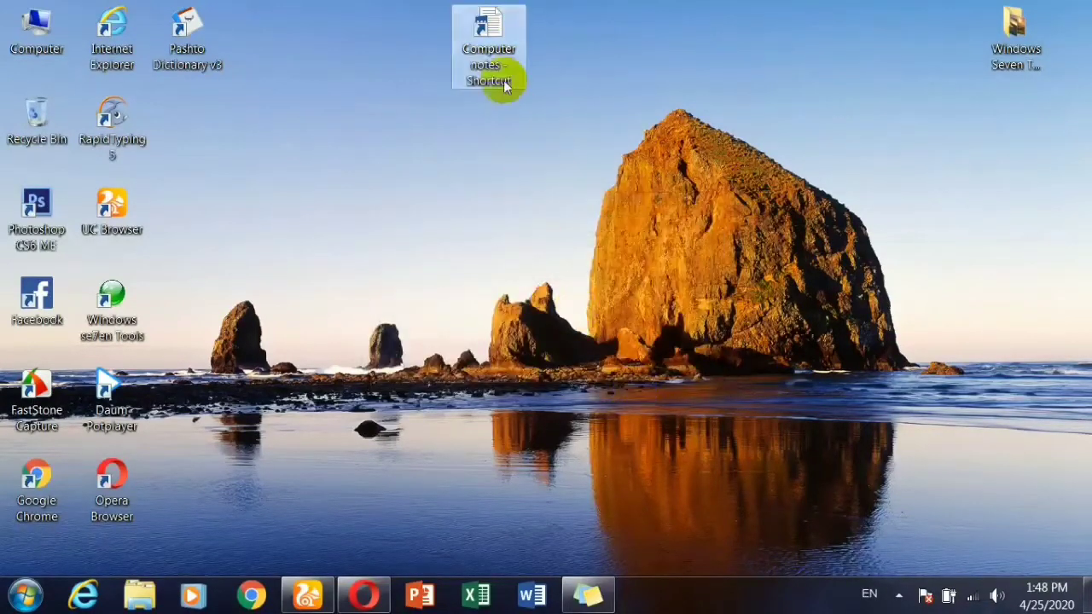
{"action": "key", "text": "Delete"}
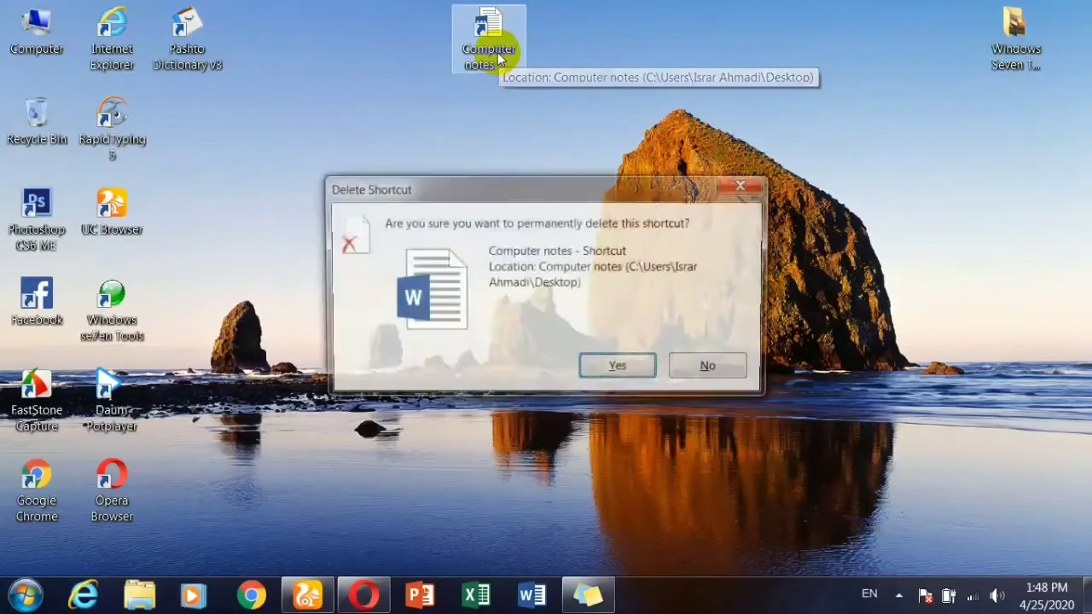
{"action": "key", "text": "Return"}
Open Local Disk (D:) and check the size of the 01 Elite Learning Academy folder in its properties.
{"action": "right_click", "coordinate": [513, 55]}
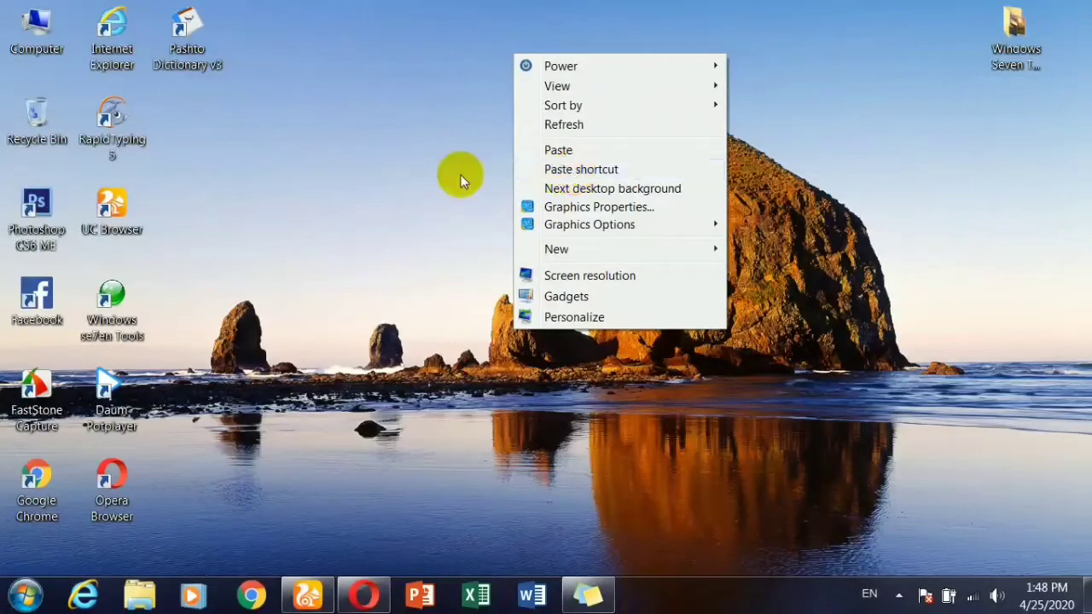
{"action": "left_click", "coordinate": [12, 49]}
{"action": "double_click", "coordinate": [14, 30]}
{"action": "double_click", "coordinate": [487, 146]}
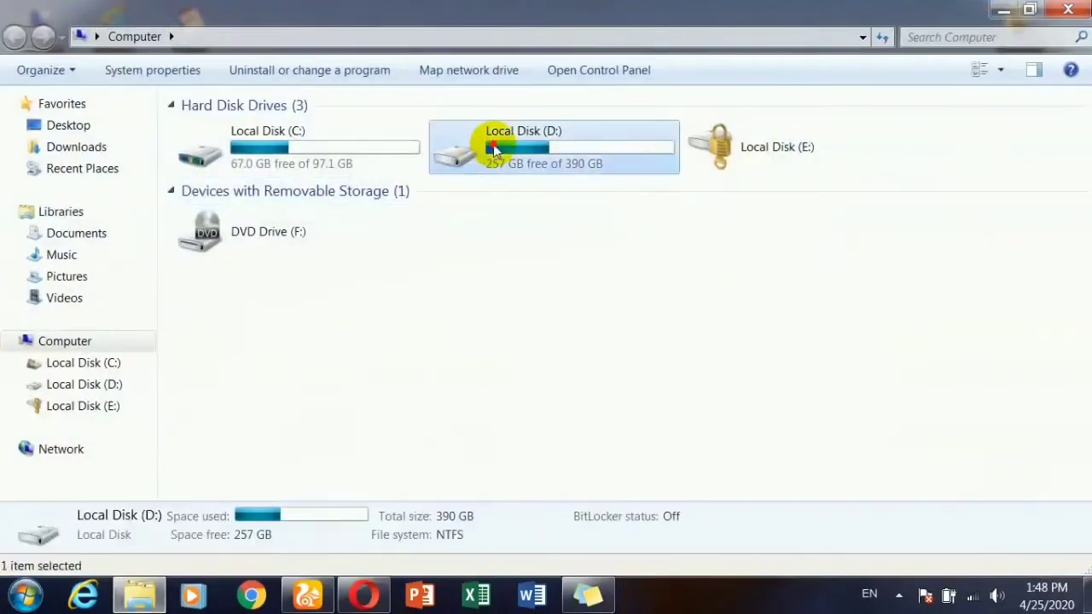
{"action": "left_click", "coordinate": [222, 174]}
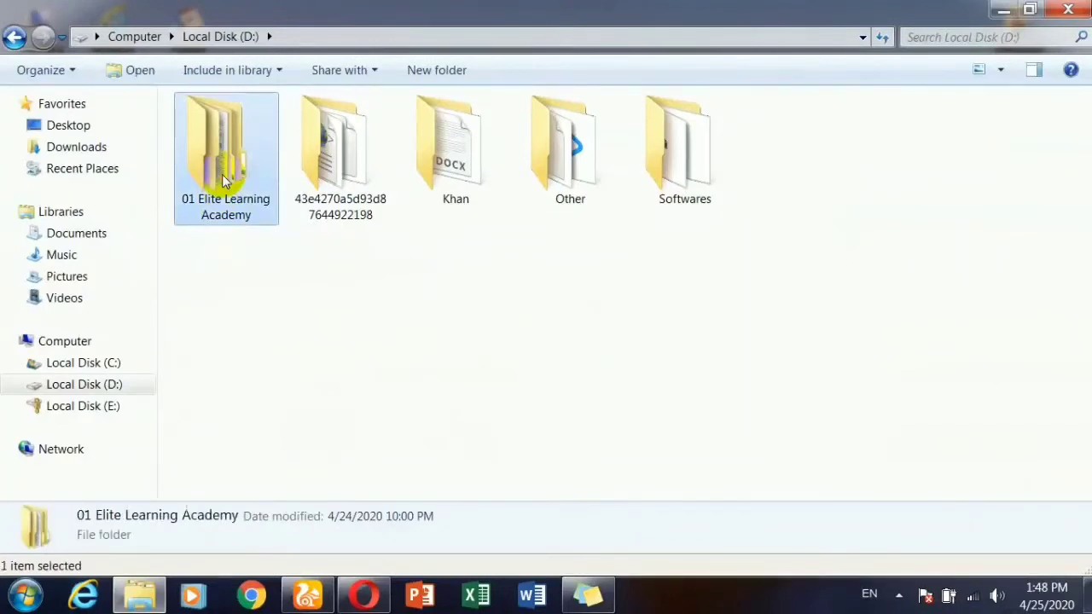
{"action": "key", "text": "alt+Return"}
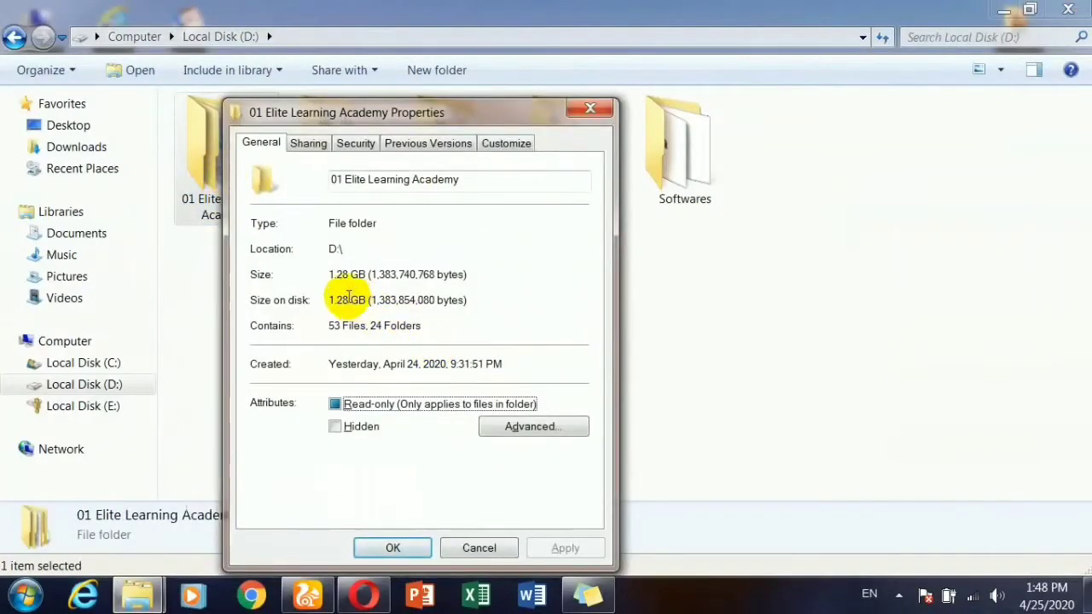
{"action": "left_click", "coordinate": [600, 112]}
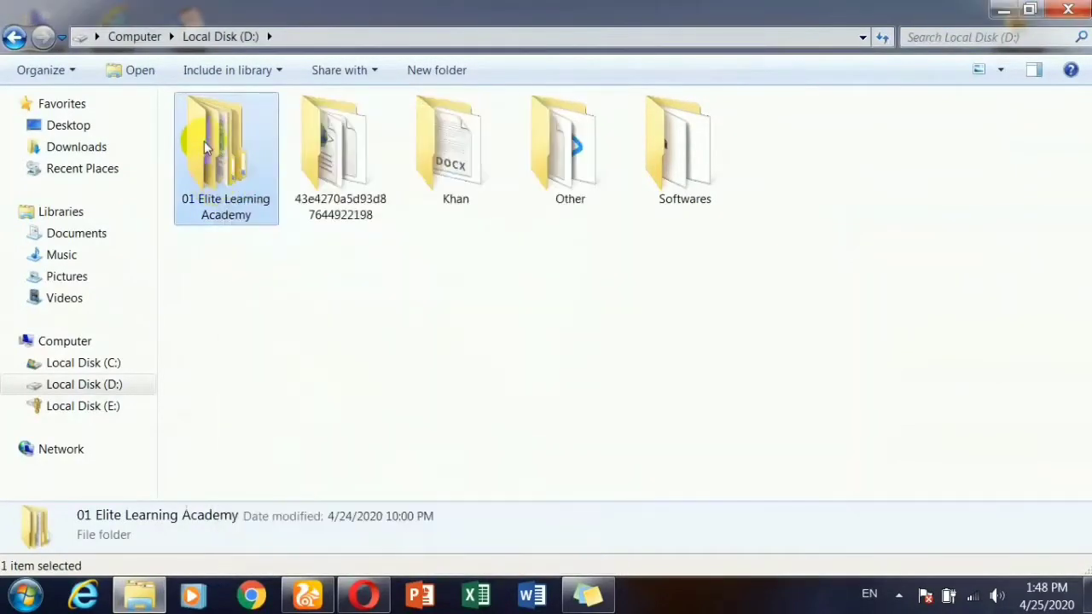
Copy the 01 Elite Learning Academy folder, paste it as a shortcut on the desktop and move the shortcut one place to the right.
{"action": "right_click", "coordinate": [204, 140]}
{"action": "left_click", "coordinate": [243, 377]}
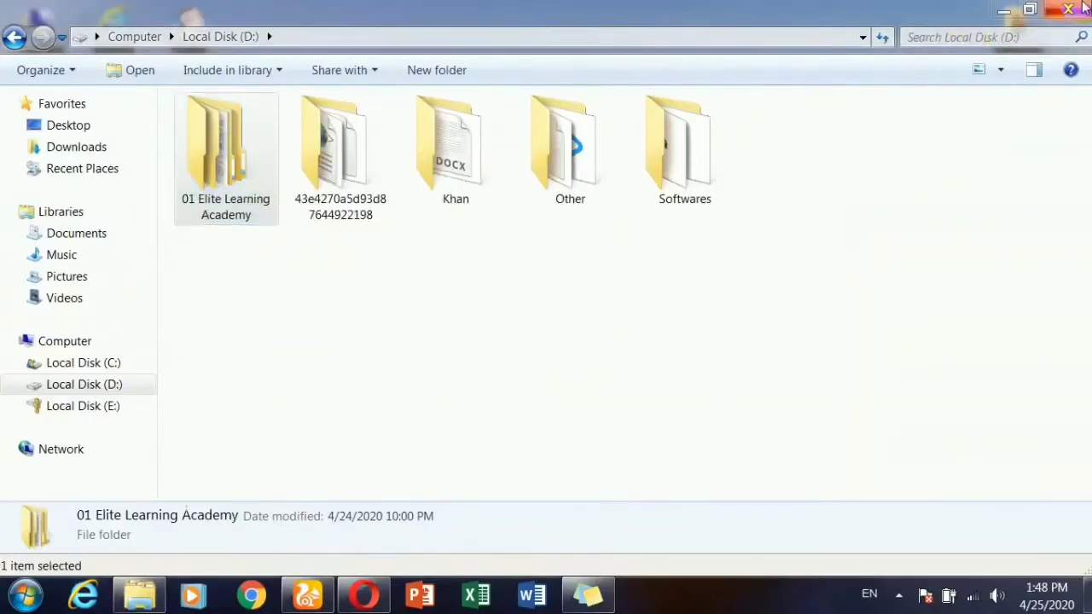
{"action": "left_click", "coordinate": [1068, 11]}
{"action": "right_click", "coordinate": [690, 30]}
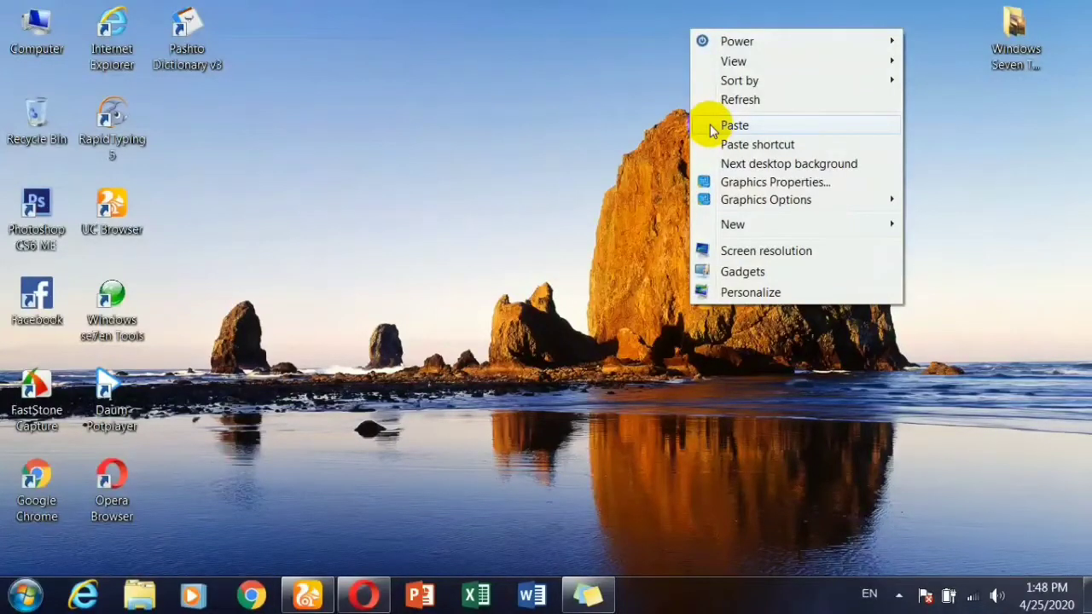
{"action": "left_click", "coordinate": [730, 144]}
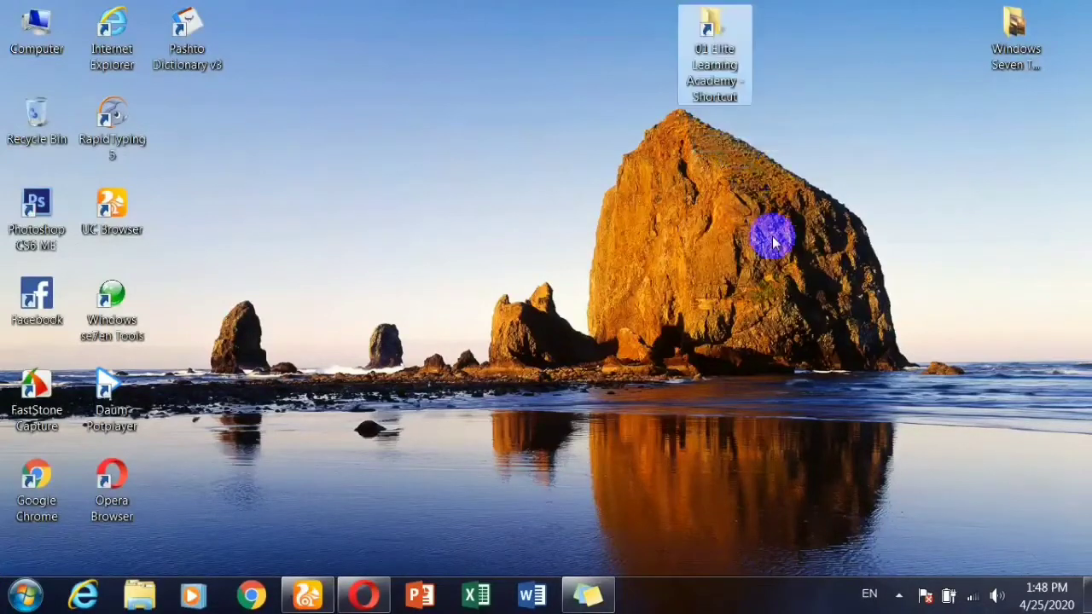
{"action": "left_click_drag", "start_coordinate": [719, 70], "coordinate": [816, 78]}
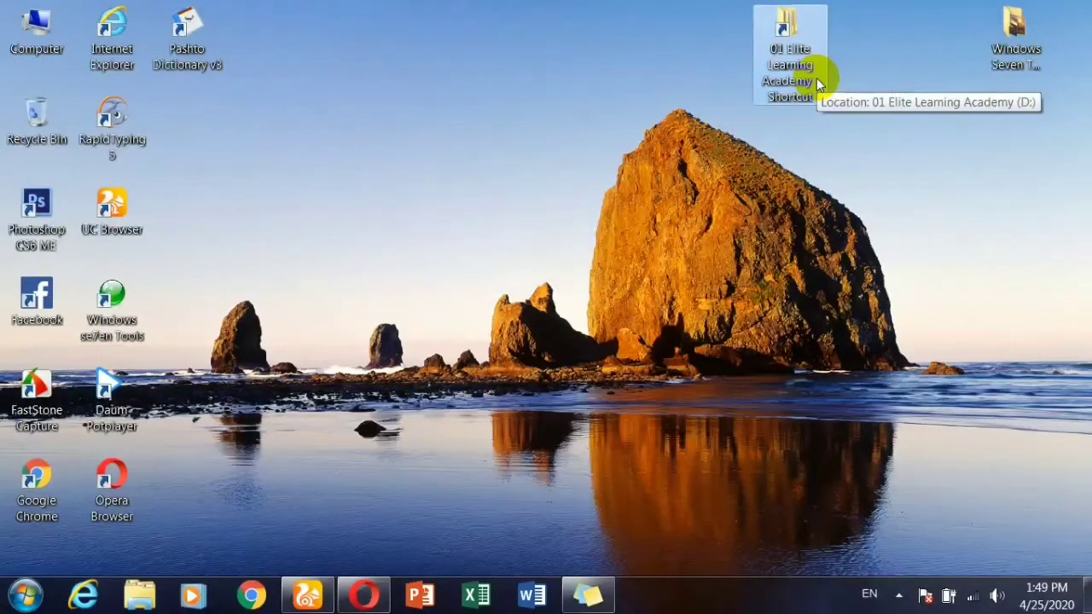
{"action": "left_click", "coordinate": [804, 229]}
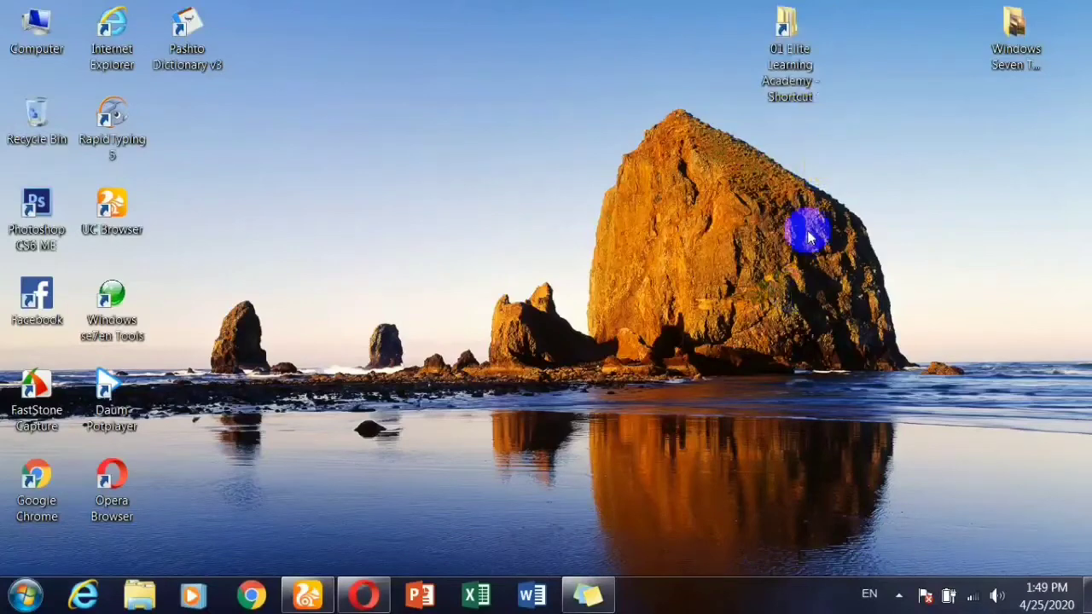
Delete the 01 Elite Learning Academy shortcut from the desktop and refresh the desktop.
{"action": "left_click_drag", "start_coordinate": [829, 102], "coordinate": [723, 7]}
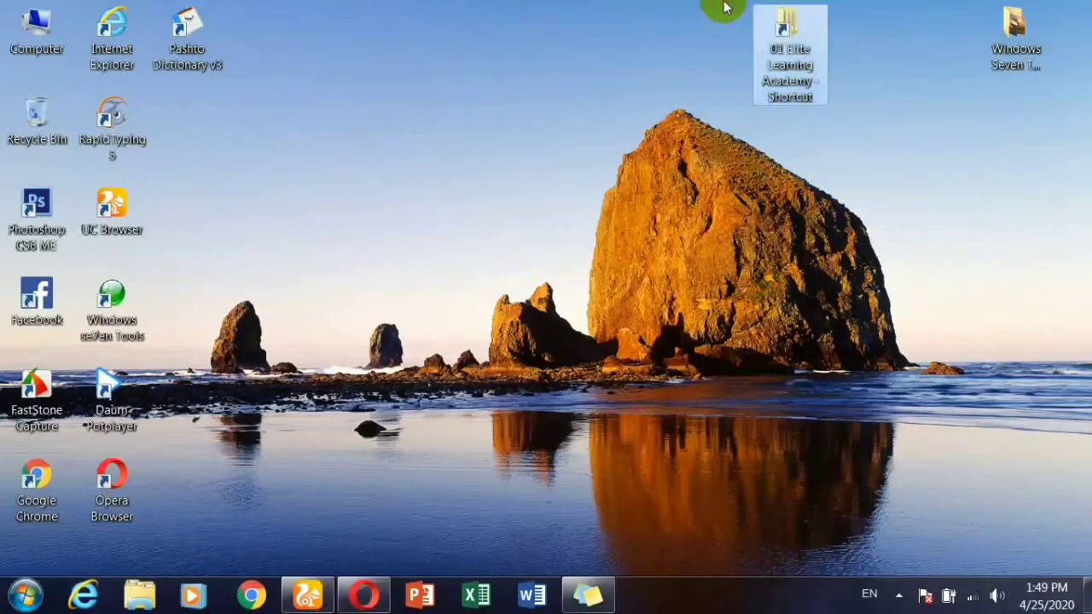
{"action": "key", "text": "Delete"}
{"action": "right_click", "coordinate": [329, 73]}
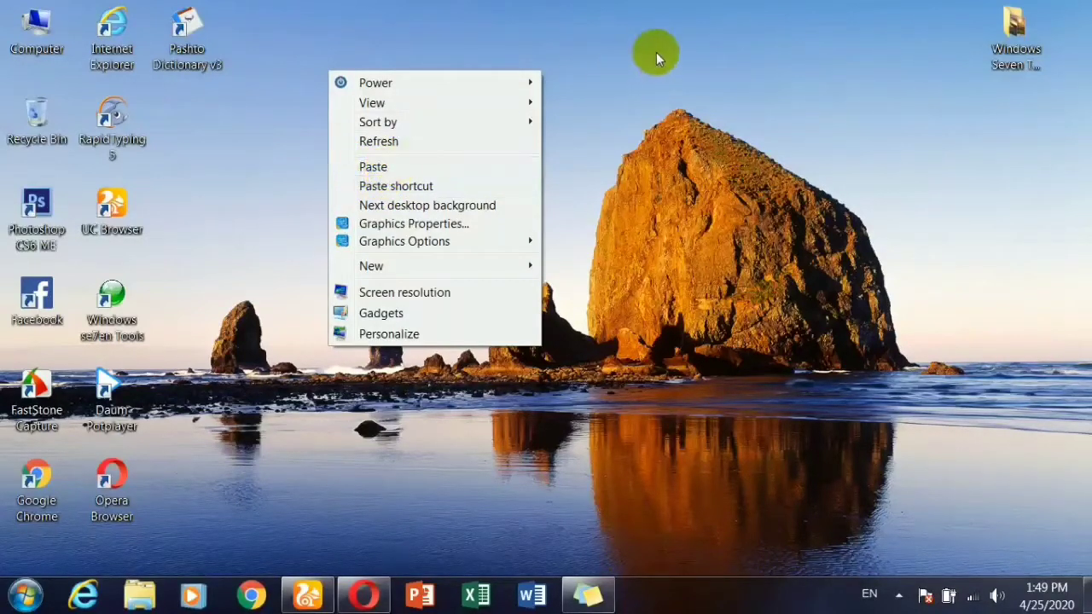
{"action": "right_click", "coordinate": [590, 65]}
{"action": "left_click", "coordinate": [618, 137]}
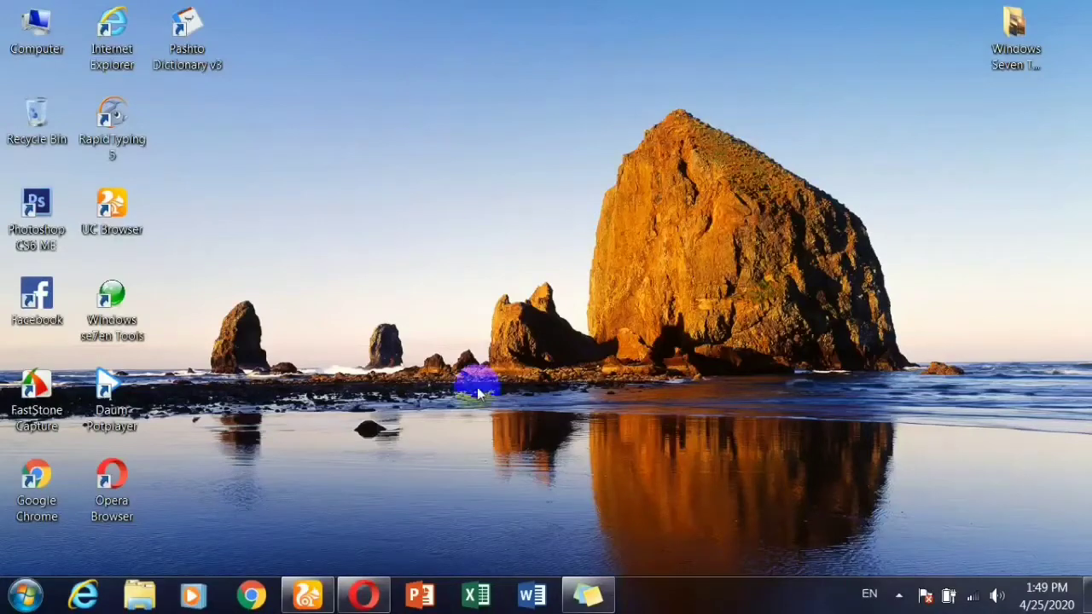
Create a blank document in Word and increase its font size to 20.
{"action": "left_click", "coordinate": [531, 595]}
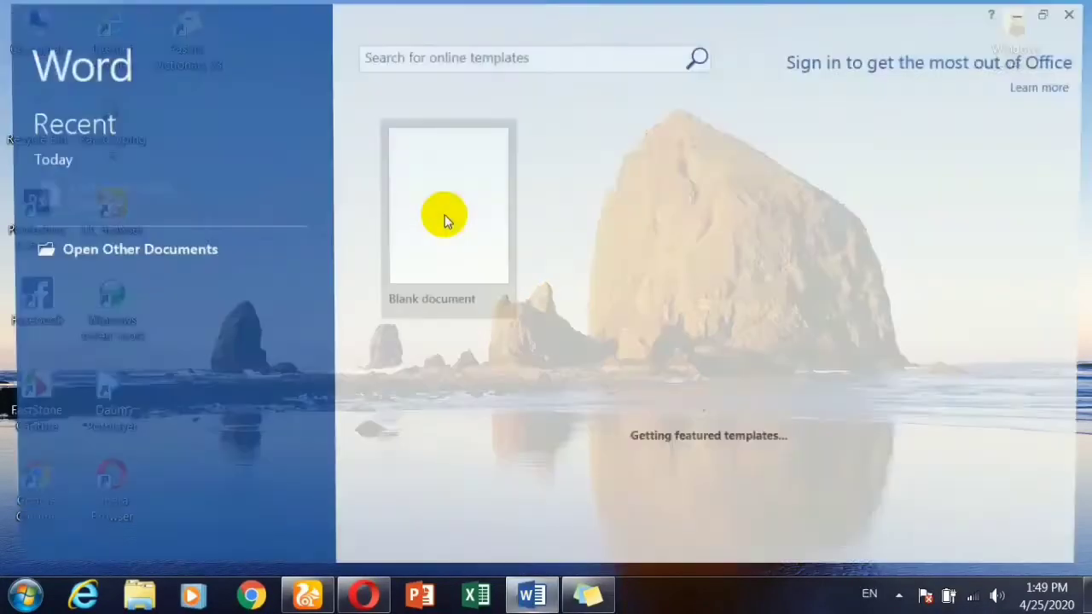
{"action": "left_click", "coordinate": [486, 244]}
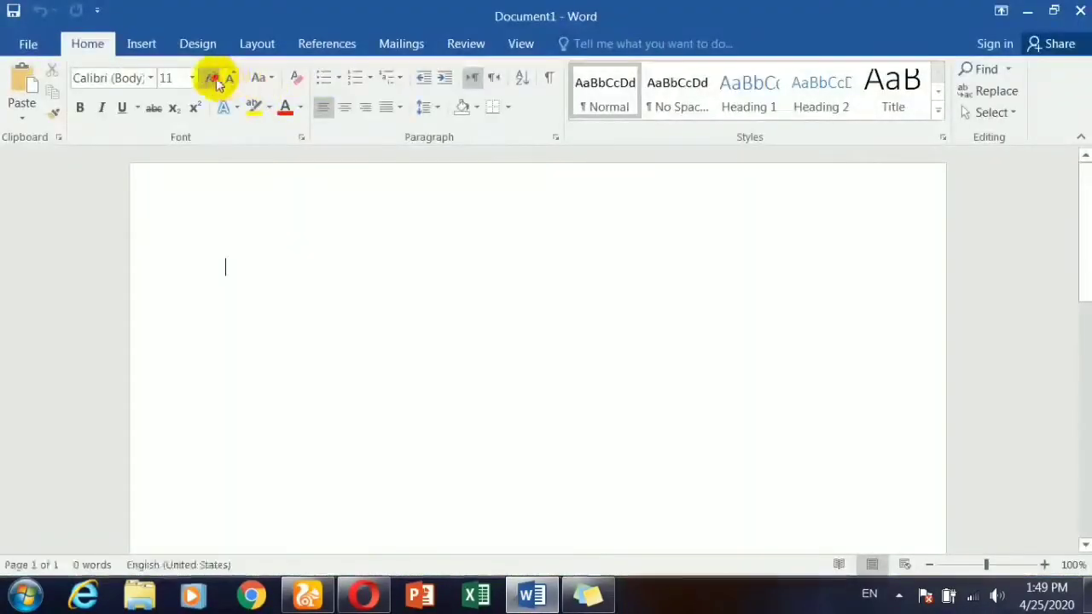
{"action": "left_click", "coordinate": [215, 79]}
{"action": "left_click", "coordinate": [215, 80]}
{"action": "left_click", "coordinate": [215, 79]}
{"action": "left_click", "coordinate": [215, 80]}
{"action": "left_click", "coordinate": [215, 79]}
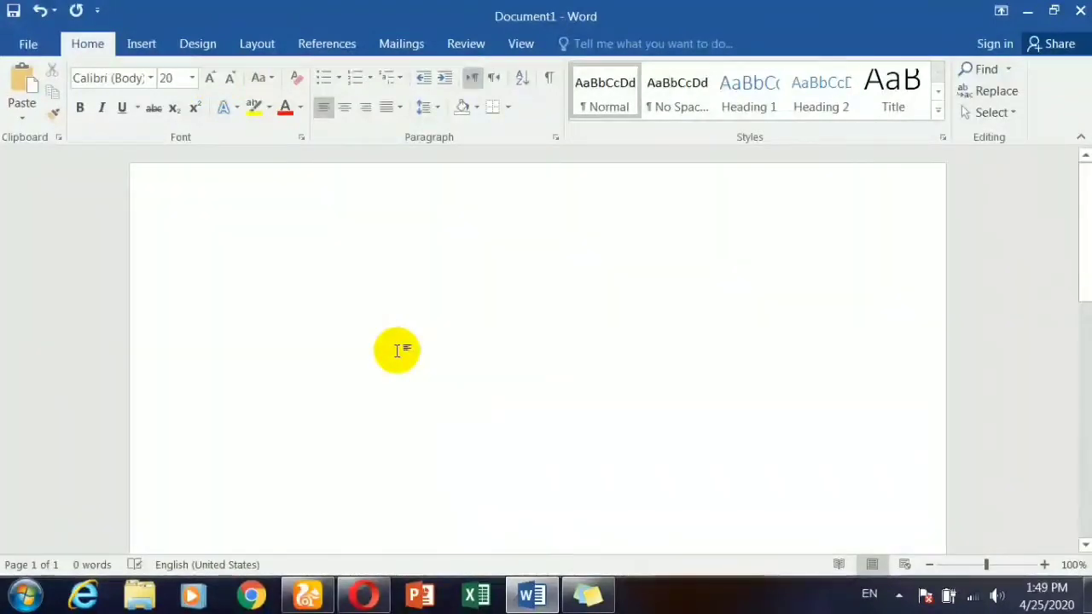
Enter "Cut → Ctrl+X" and "Copy → Ctrl+C" as the first two lines of the document.
{"action": "type", "text": "Cut "}
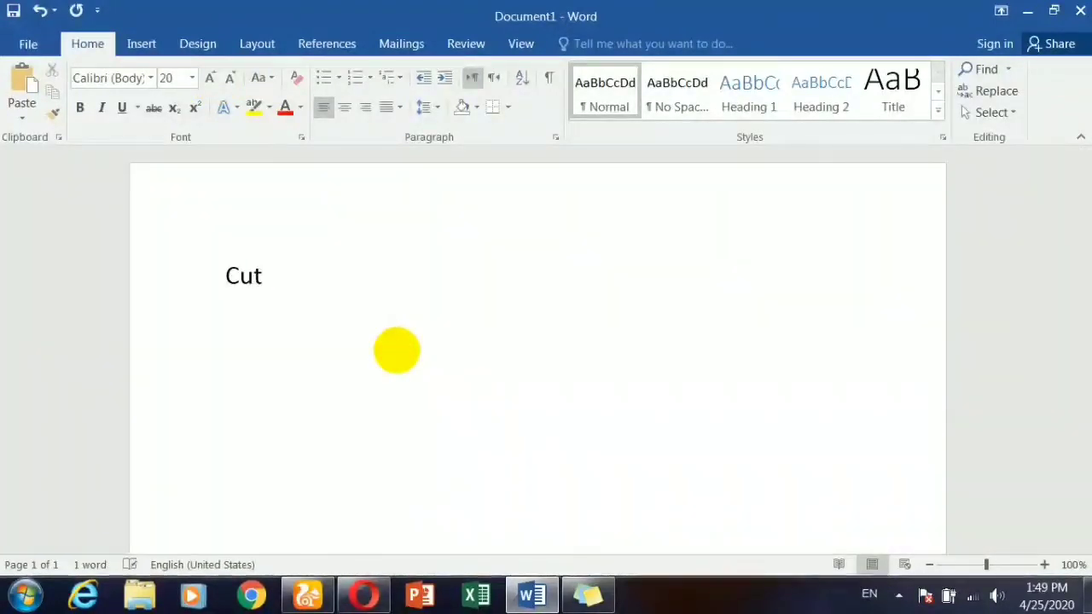
{"action": "type", "text": "--> Ctr"}
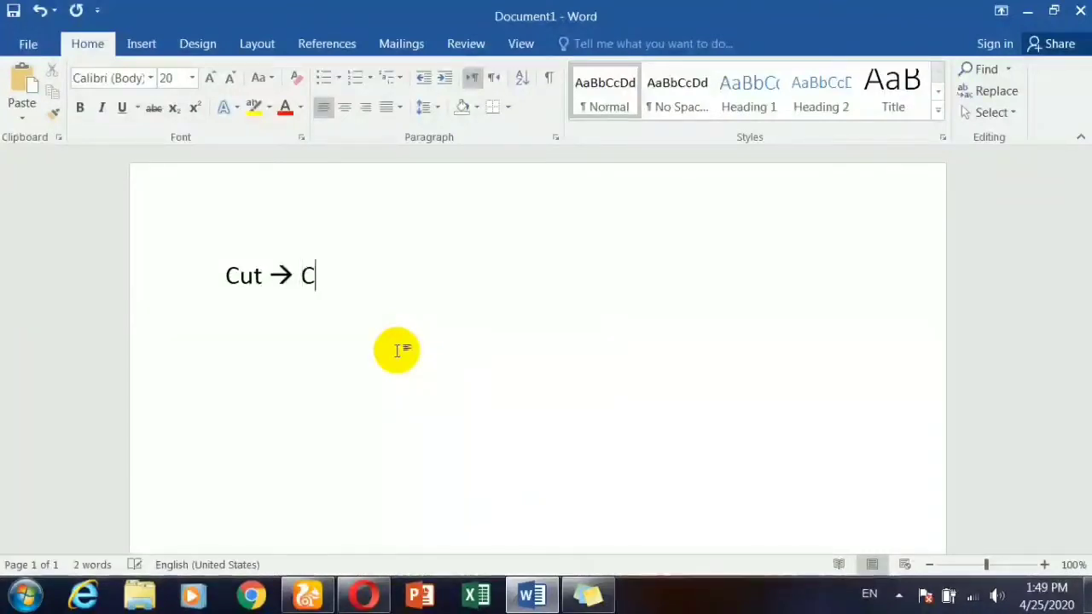
{"action": "type", "text": "l+X"}
{"action": "key", "text": "Return"}
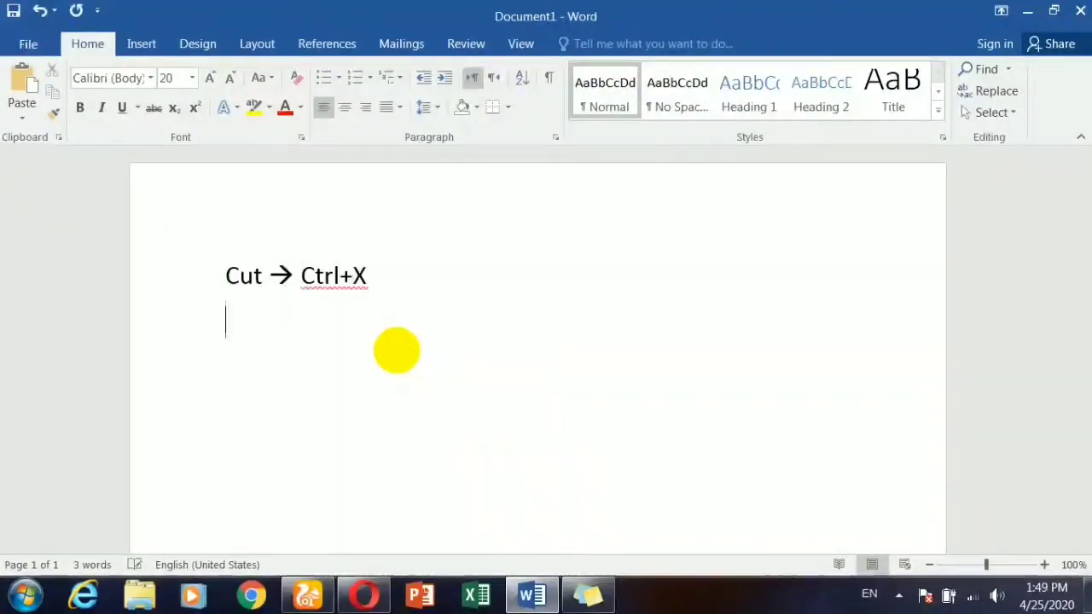
{"action": "type", "text": "Copy "}
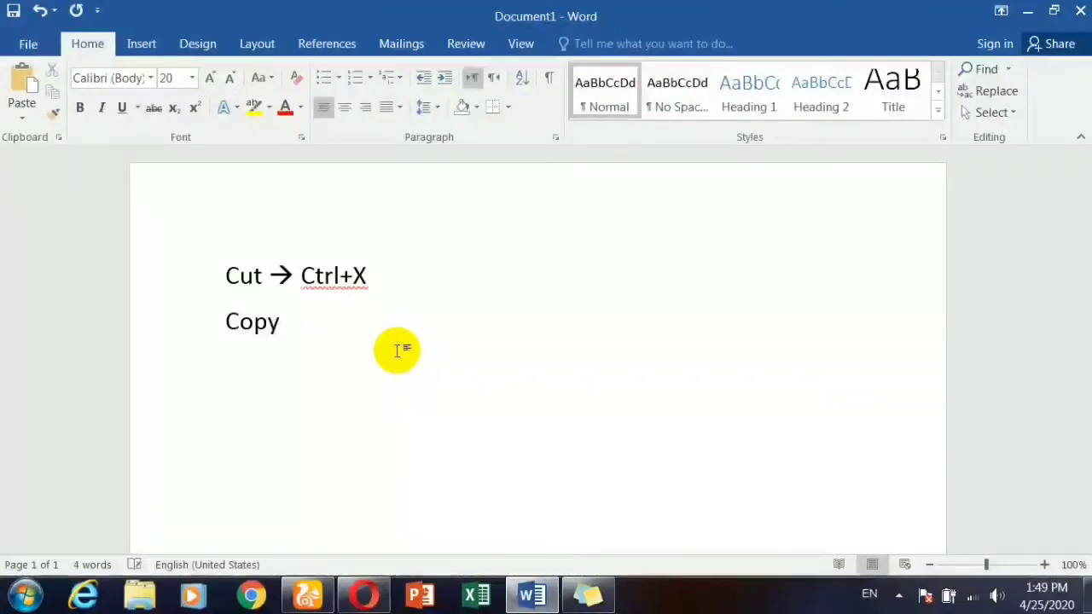
{"action": "type", "text": "--> "}
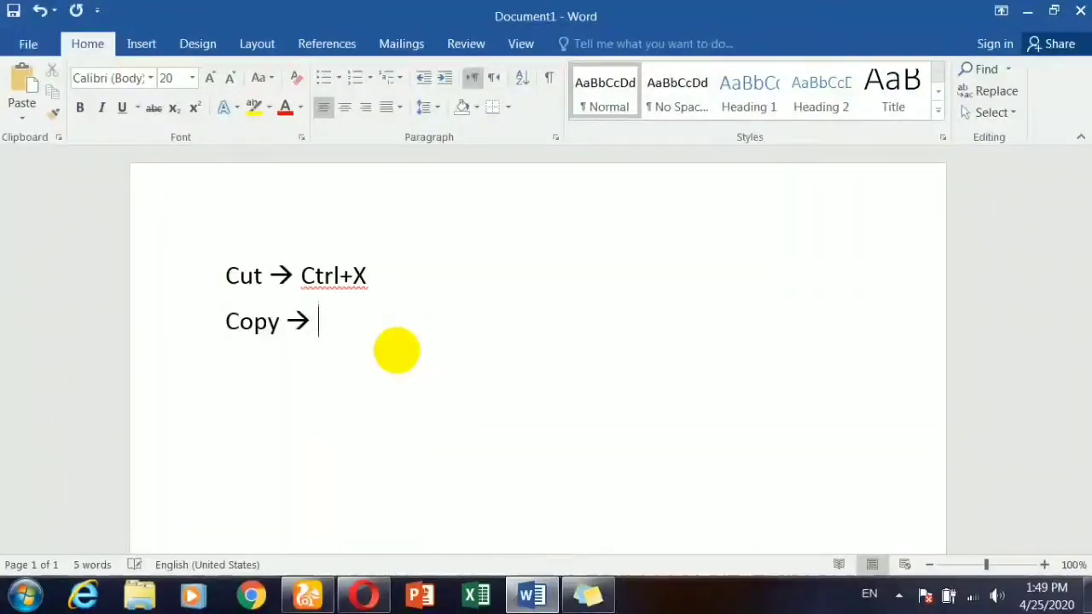
{"action": "type", "text": "C"}
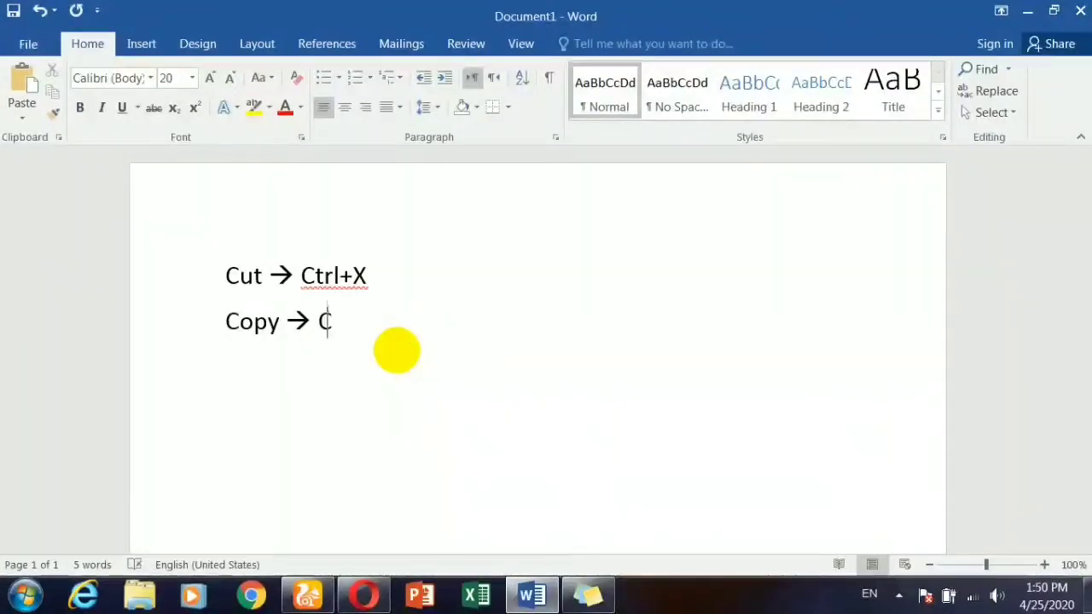
{"action": "type", "text": "trl+C"}
{"action": "key", "text": "Return"}
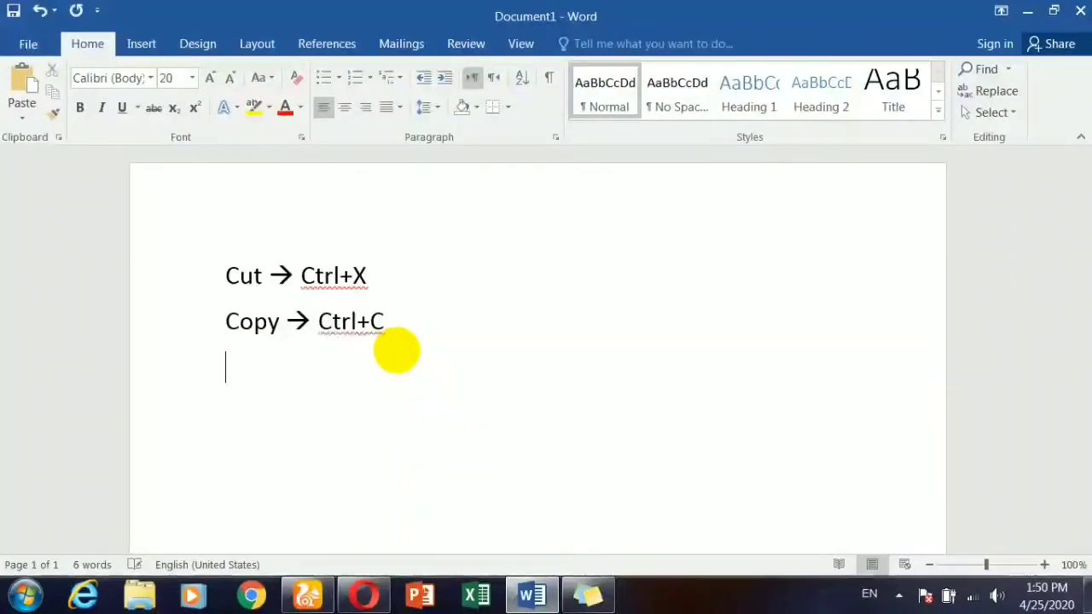
Enter "Paste → Ctrl+V" as the third line of the document.
{"action": "type", "text": "P"}
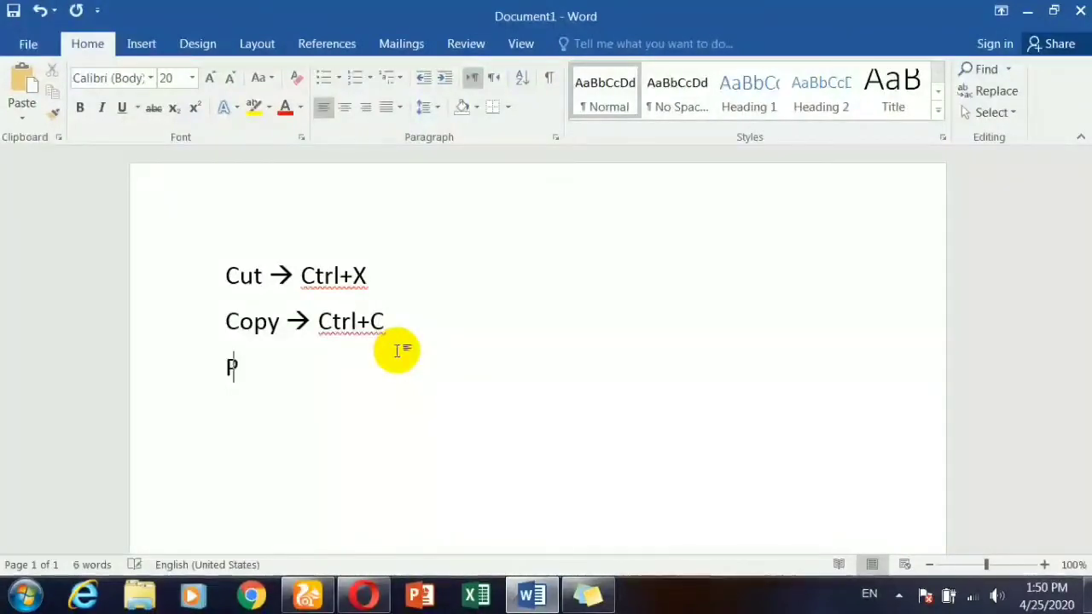
{"action": "type", "text": "aste ="}
{"action": "key", "text": "BackSpace"}
{"action": "type", "text": "-"}
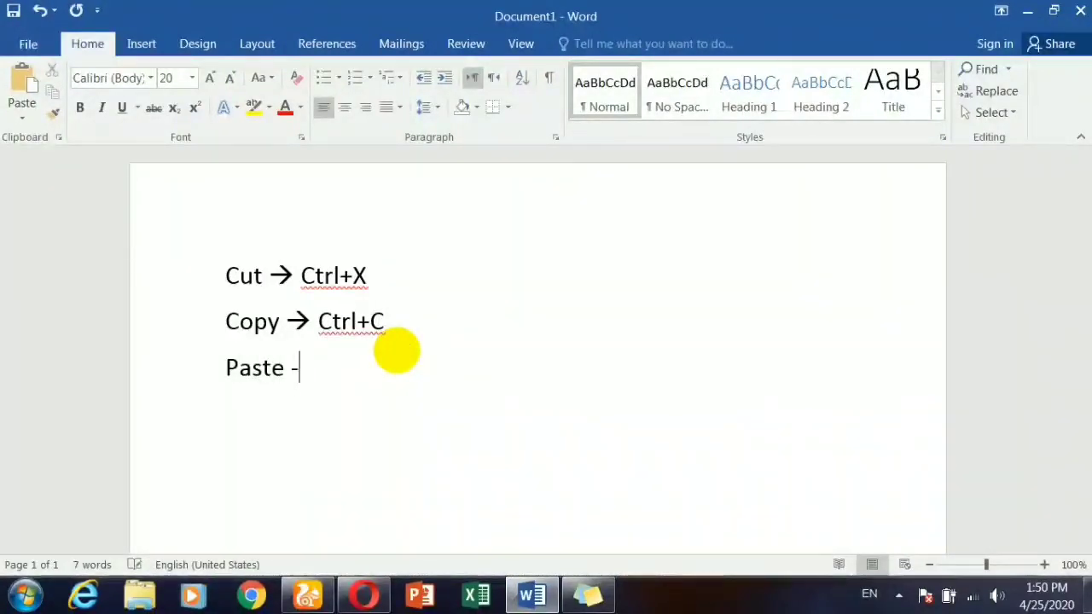
{"action": "type", "text": "-> Ctrl"}
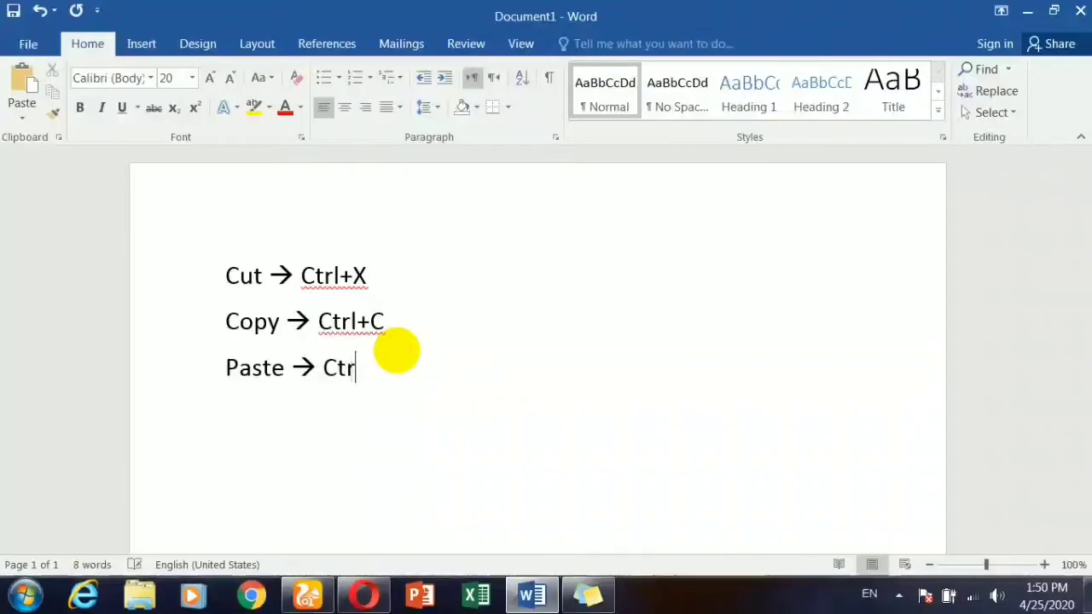
{"action": "type", "text": "+V"}
{"action": "key", "text": "Return"}
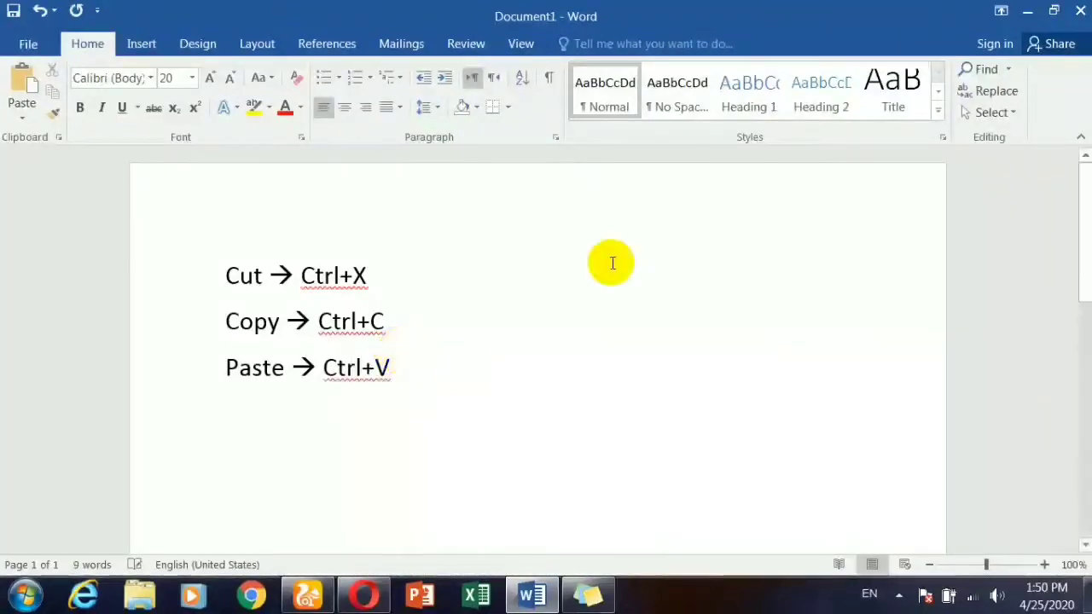
Minimize the Word window and create a Microsoft Word document named Word notes on the desktop.
{"action": "left_click", "coordinate": [1028, 10]}
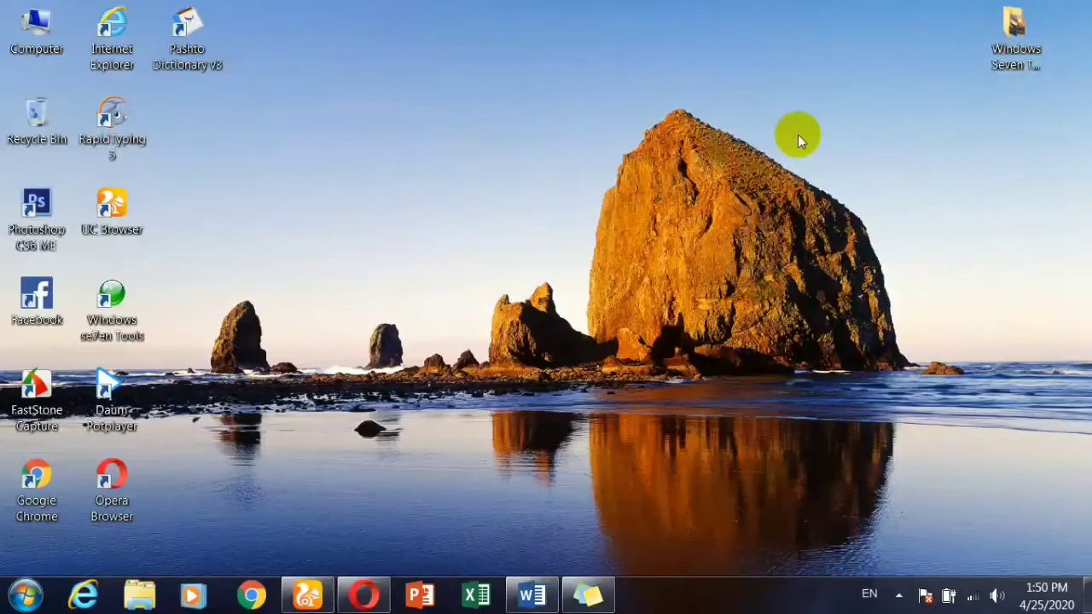
{"action": "right_click", "coordinate": [457, 24]}
{"action": "mouse_move", "coordinate": [603, 220]}
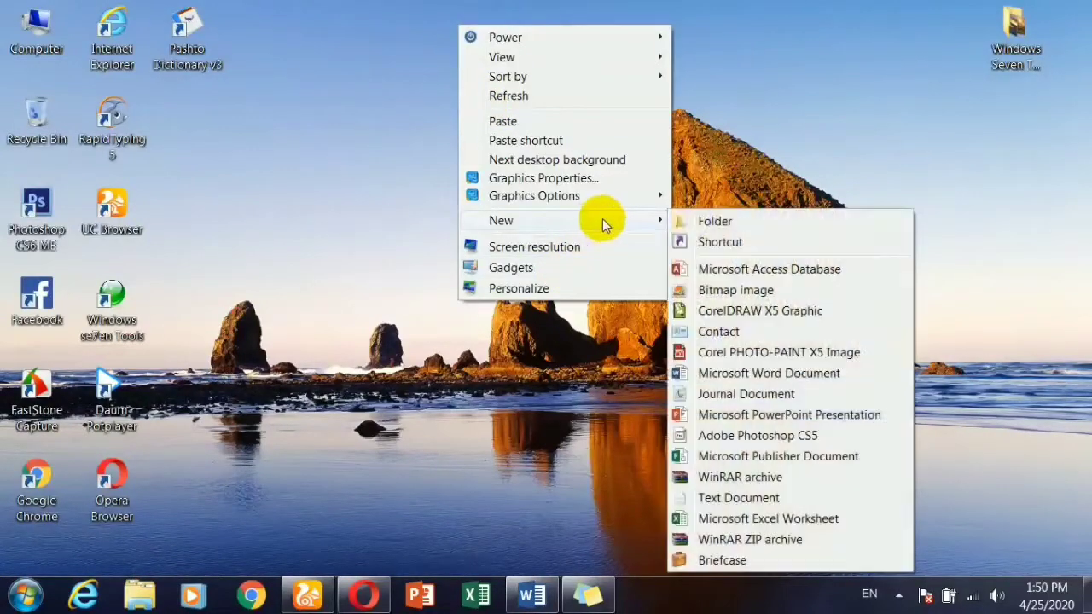
{"action": "left_click", "coordinate": [729, 371]}
{"action": "type", "text": "Word notes"}
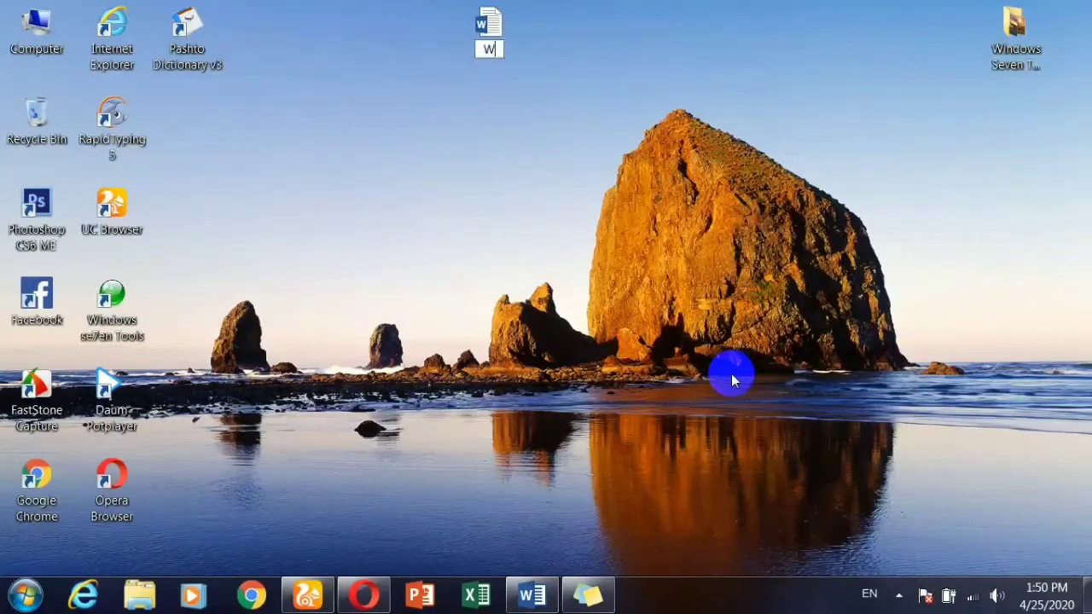
{"action": "key", "text": "Return"}
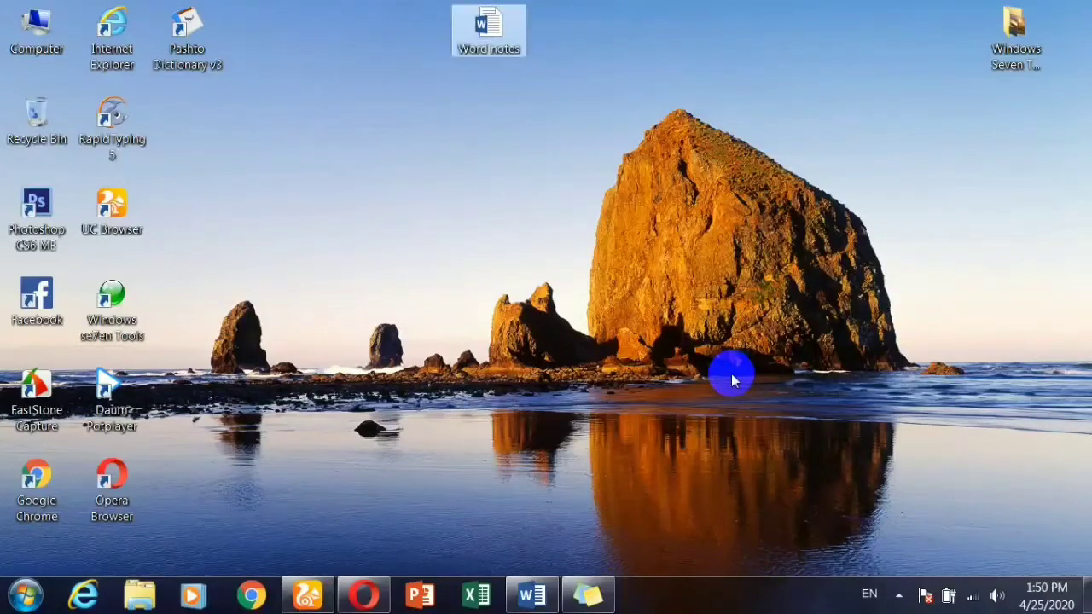
Cut the Word notes document from the desktop and paste it into the Documents library.
{"action": "left_click", "coordinate": [546, 127]}
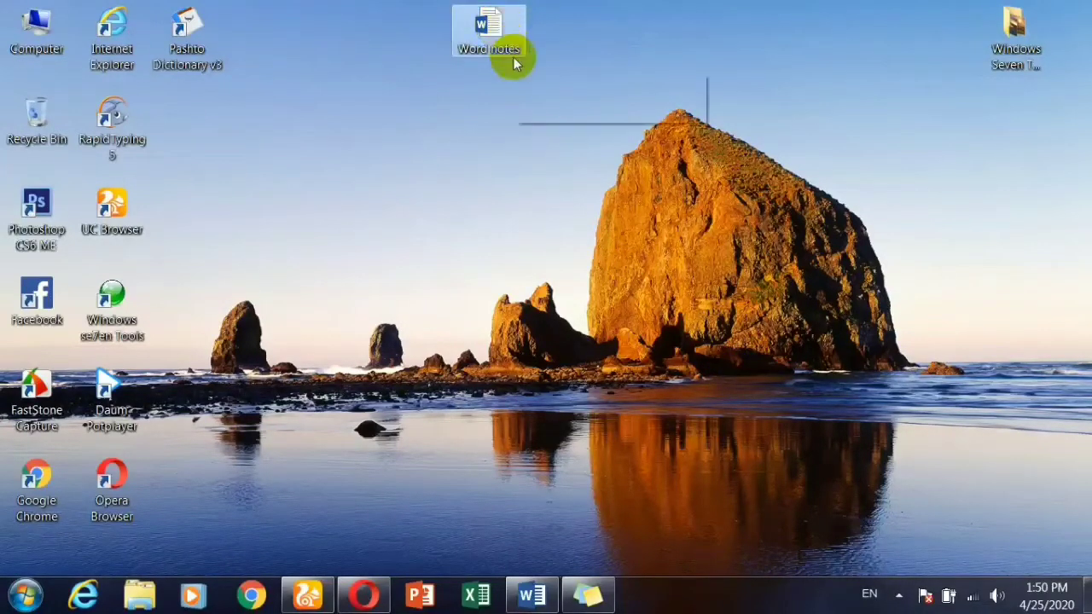
{"action": "mouse_move", "coordinate": [513, 58]}
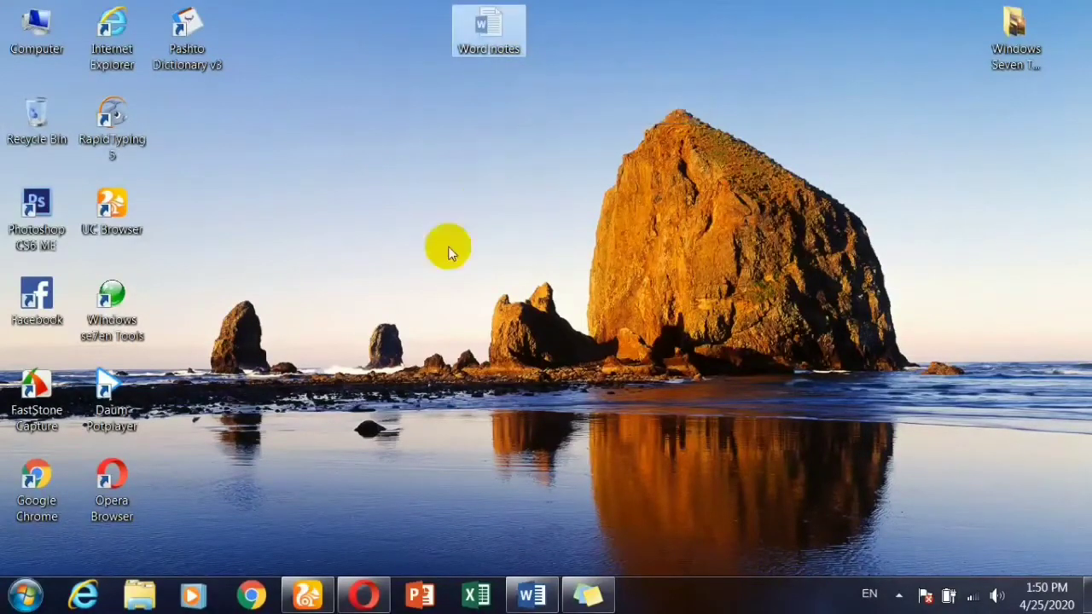
{"action": "double_click", "coordinate": [37, 32]}
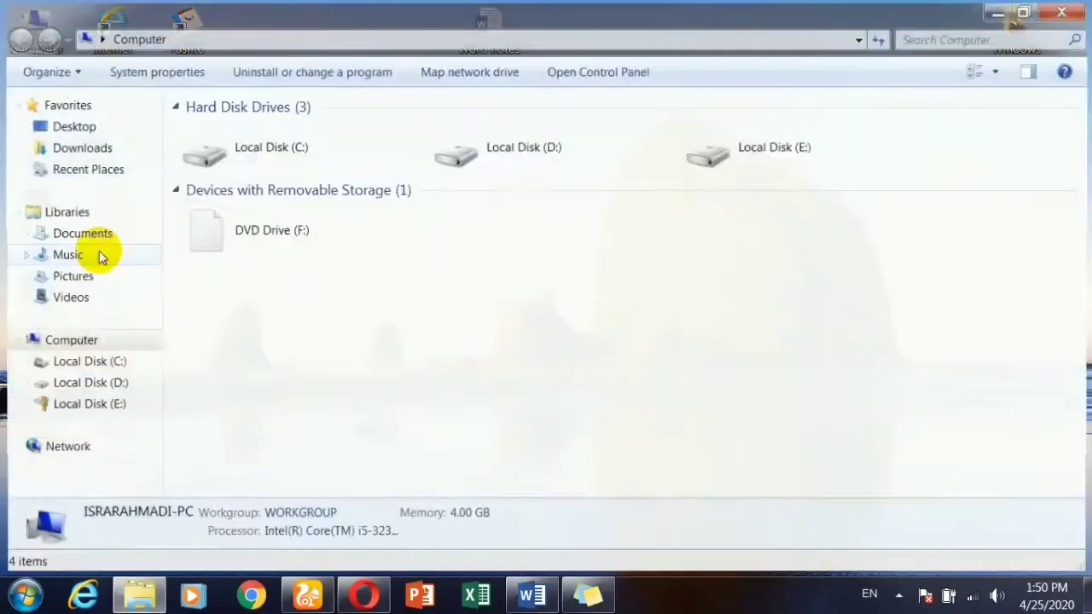
{"action": "left_click", "coordinate": [94, 242]}
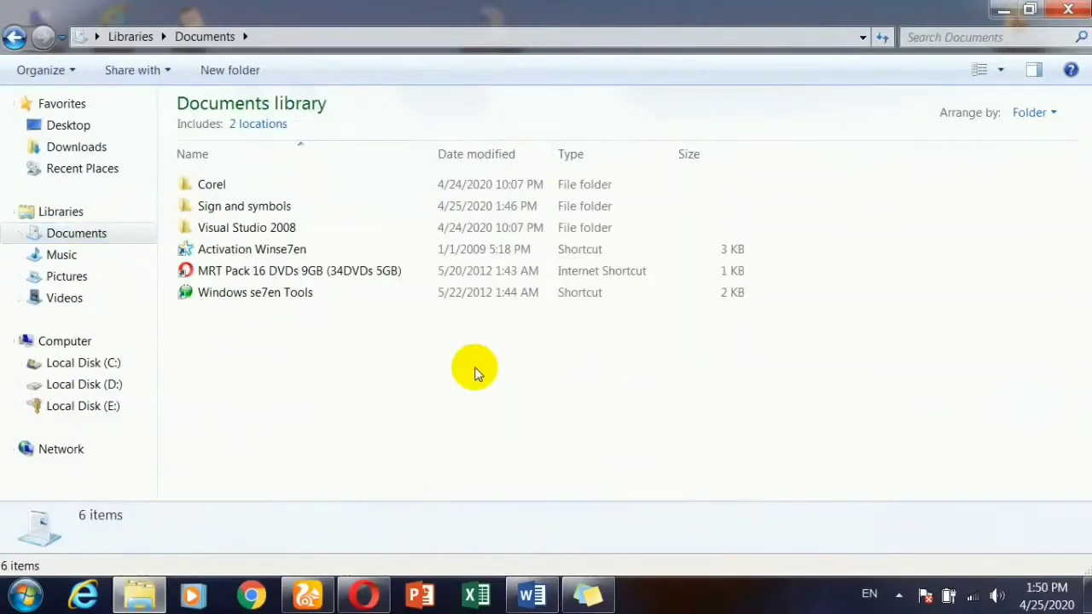
{"action": "key", "text": "ctrl+v"}
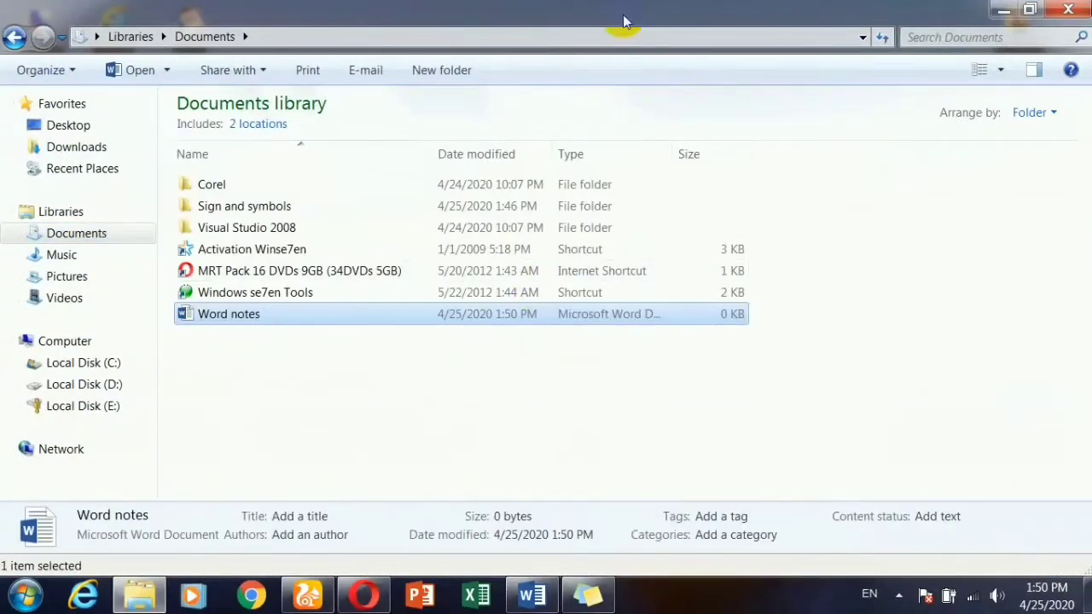
{"action": "left_click_drag", "start_coordinate": [622, 20], "coordinate": [529, 51]}
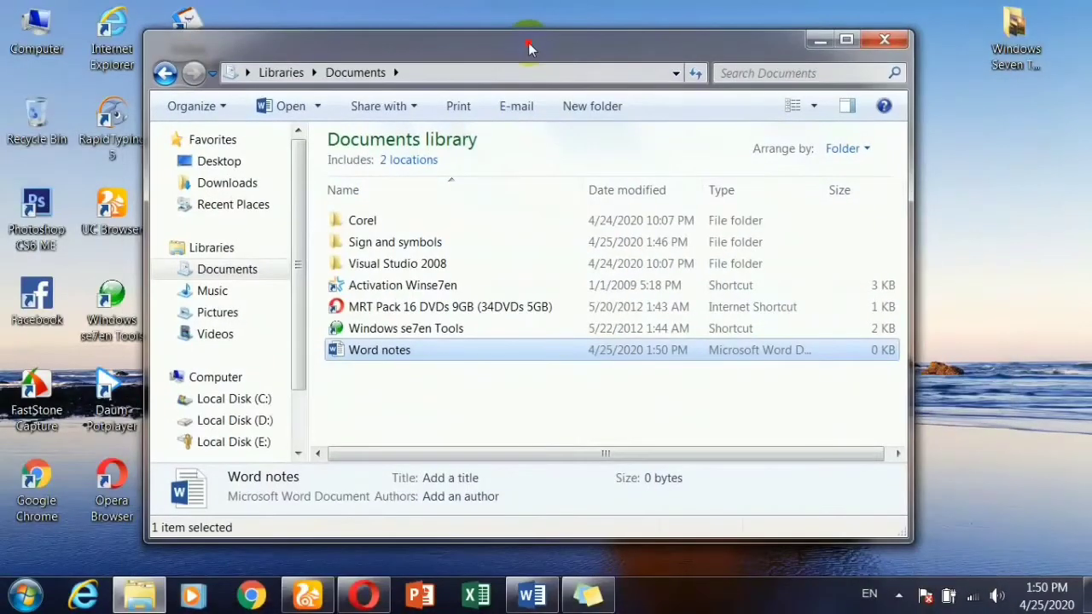
{"action": "double_click", "coordinate": [529, 44]}
Copy Word notes from the Documents library, paste it on the desktop and move it away from the shortcut icon columns.
{"action": "right_click", "coordinate": [246, 314]}
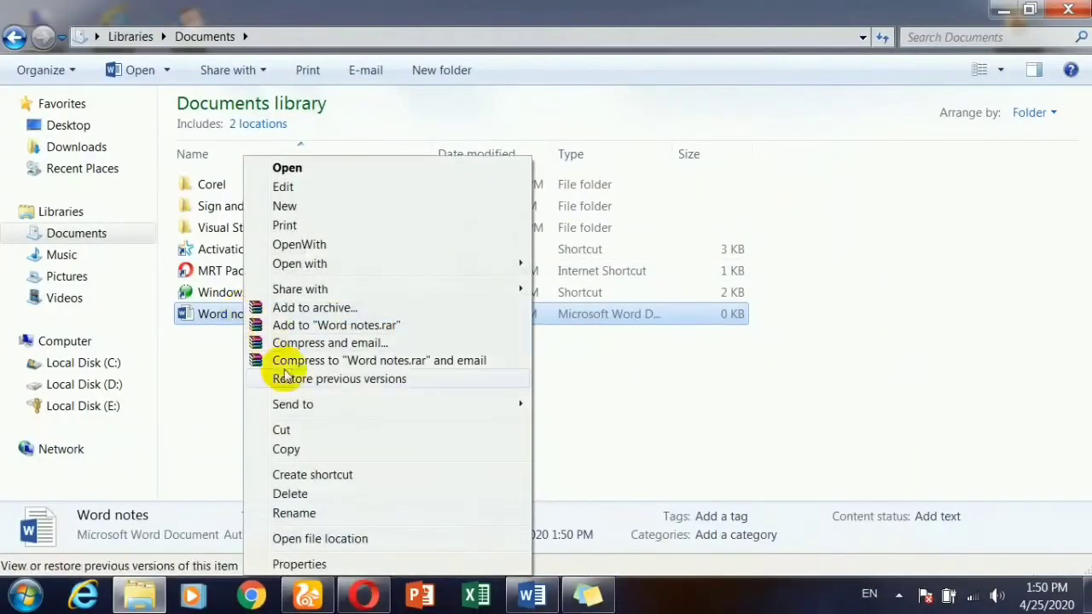
{"action": "left_click", "coordinate": [211, 388]}
{"action": "left_click", "coordinate": [233, 322]}
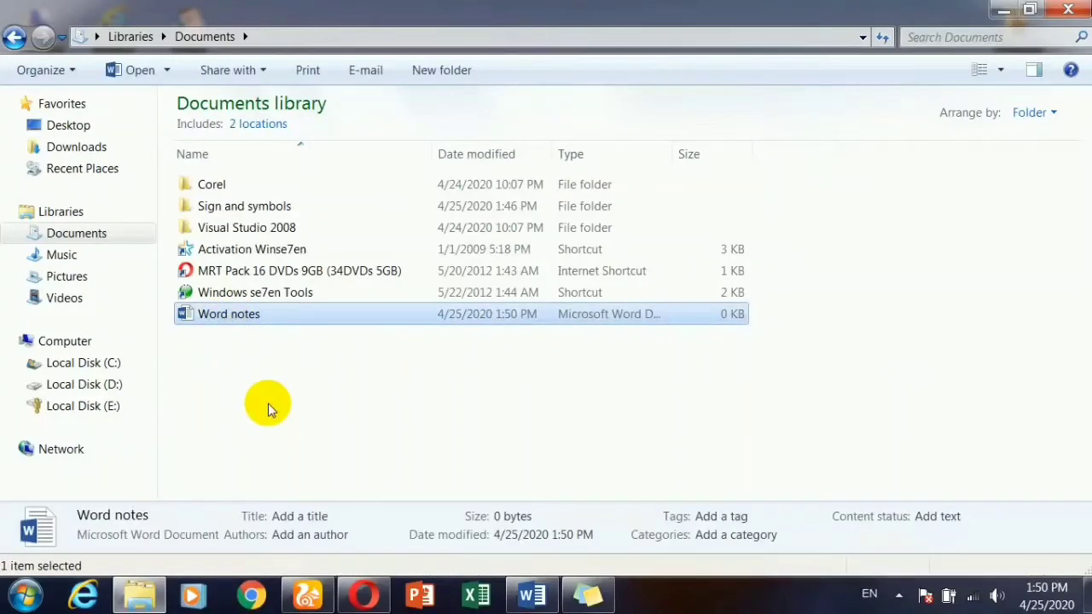
{"action": "left_click", "coordinate": [1069, 10]}
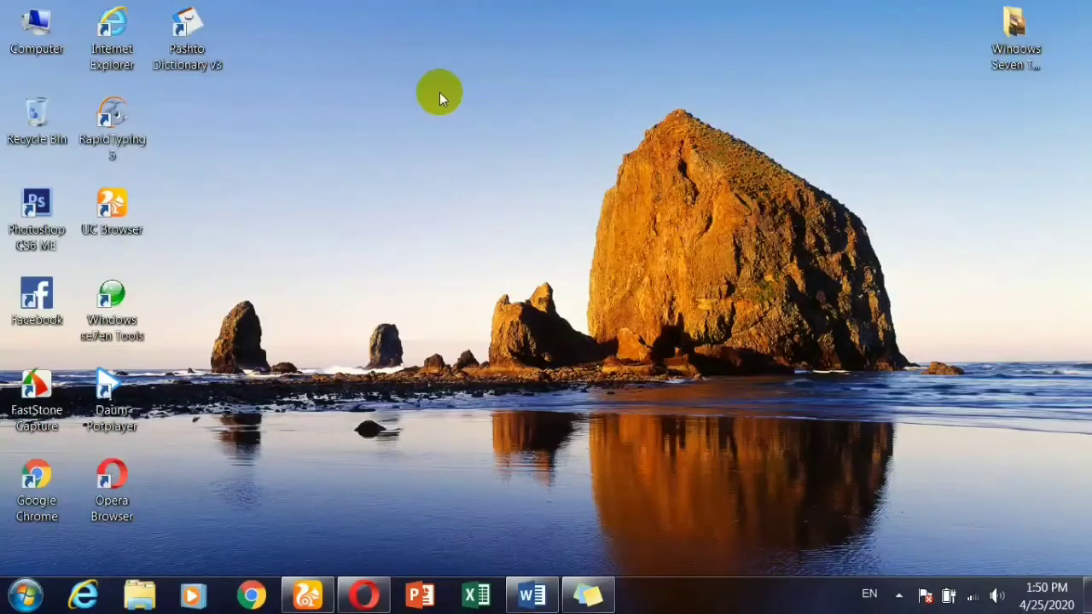
{"action": "right_click", "coordinate": [439, 93]}
{"action": "left_click", "coordinate": [495, 168]}
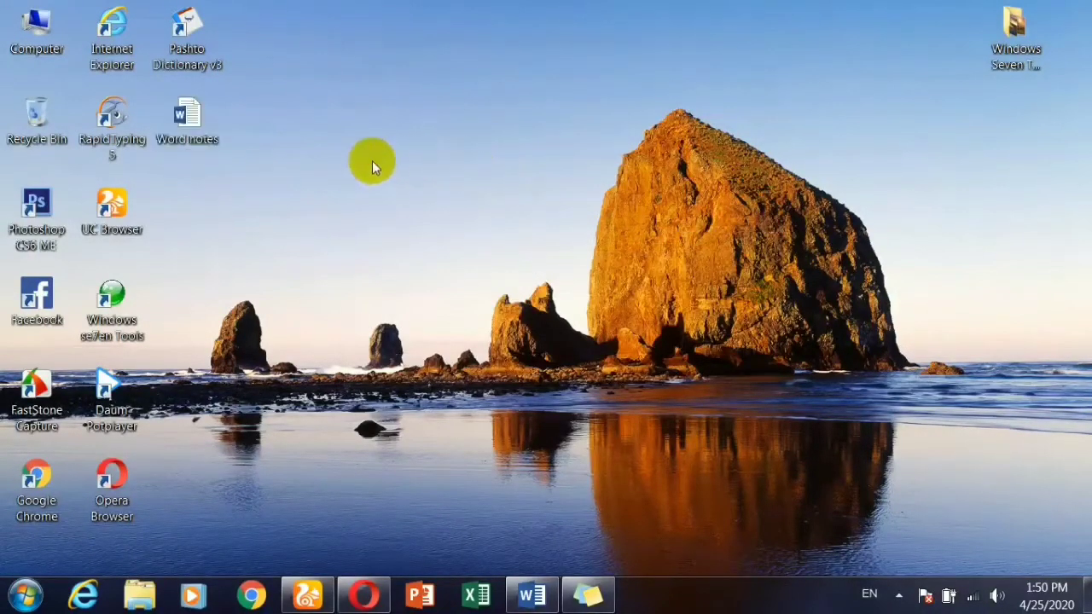
{"action": "left_click_drag", "start_coordinate": [205, 122], "coordinate": [433, 124]}
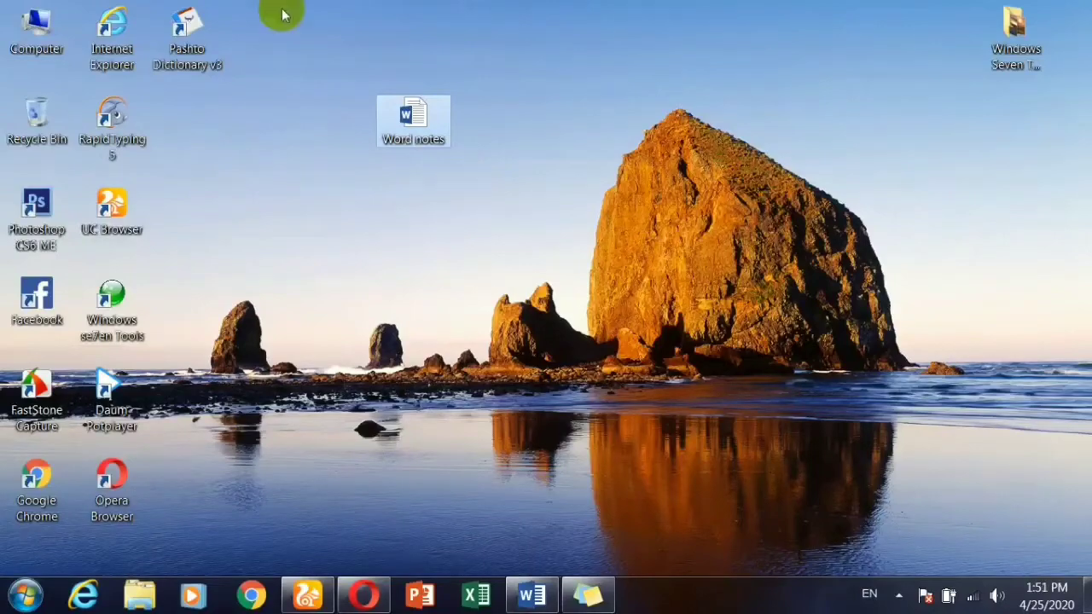
Switch to the Word document, review the Cut, Copy and Paste shortcut lines by highlighting each in turn, and minimize the window.
{"action": "left_click", "coordinate": [536, 595]}
{"action": "left_click_drag", "start_coordinate": [463, 395], "coordinate": [278, 275]}
{"action": "left_click", "coordinate": [208, 288]}
{"action": "left_click_drag", "start_coordinate": [358, 273], "coordinate": [422, 270]}
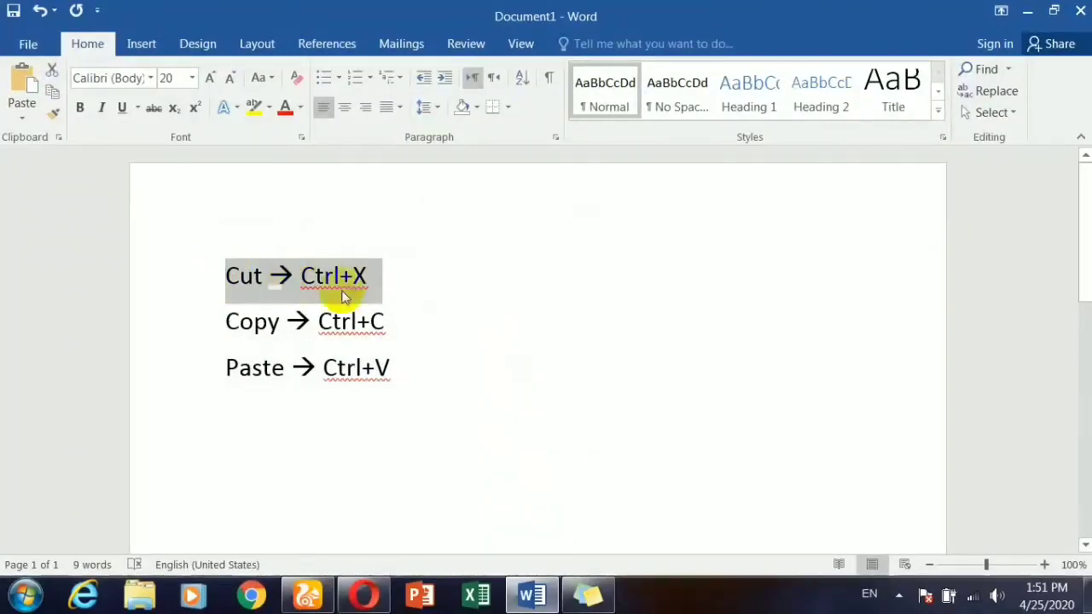
{"action": "left_click", "coordinate": [381, 281]}
{"action": "left_click_drag", "start_coordinate": [385, 280], "coordinate": [178, 275]}
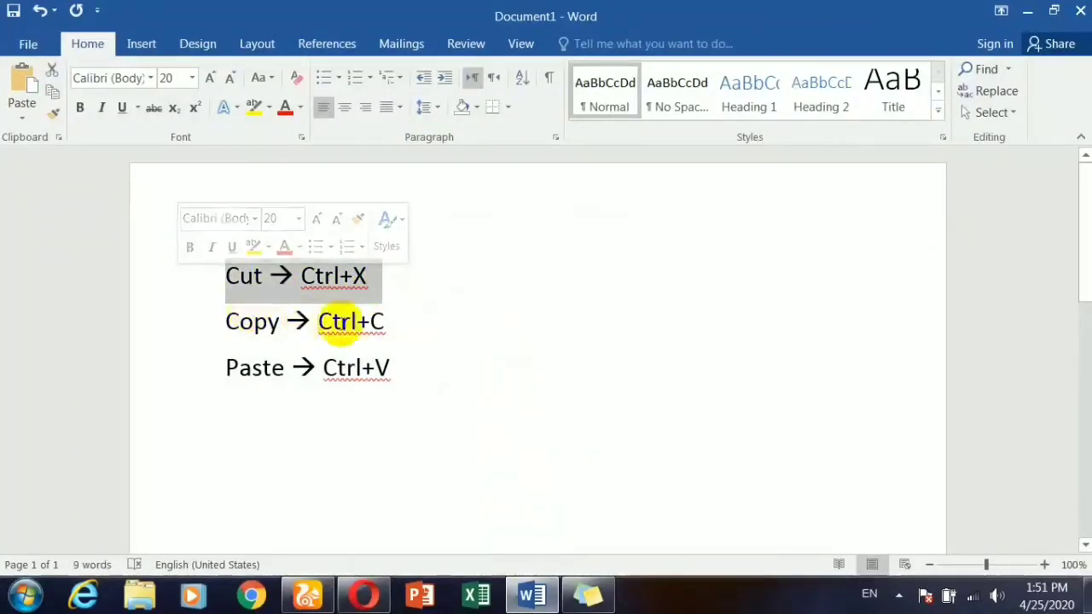
{"action": "left_click_drag", "start_coordinate": [430, 327], "coordinate": [251, 334]}
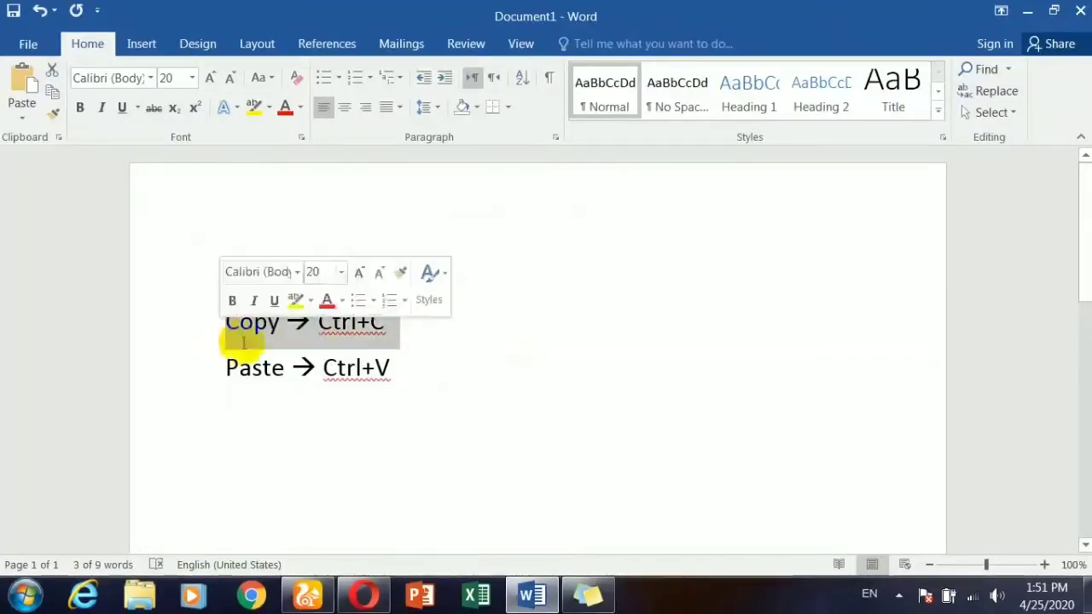
{"action": "left_click_drag", "start_coordinate": [438, 382], "coordinate": [215, 371]}
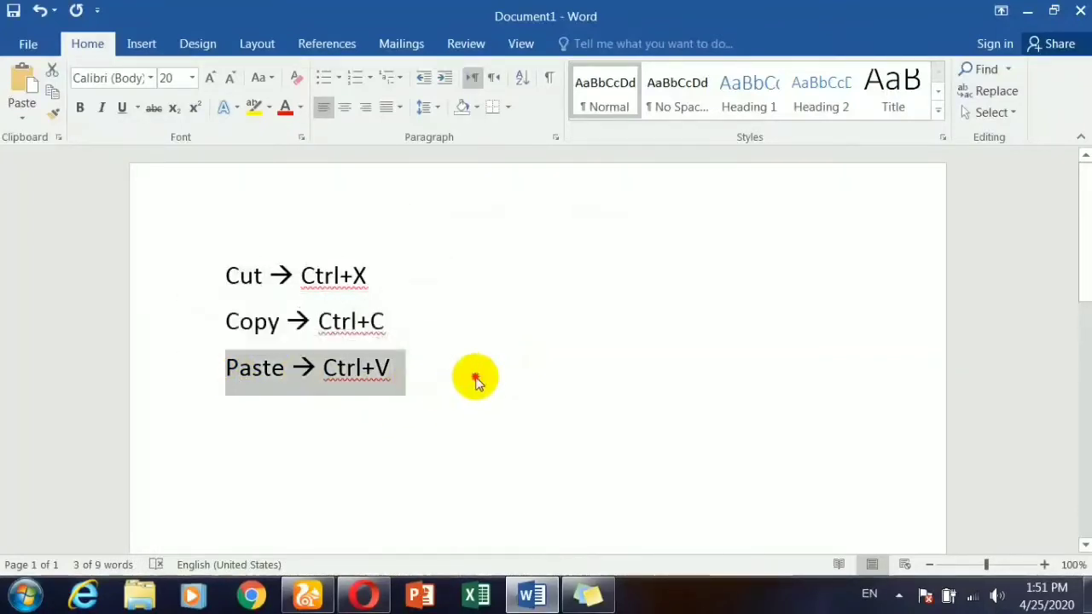
{"action": "left_click", "coordinate": [478, 379]}
{"action": "left_click", "coordinate": [1027, 10]}
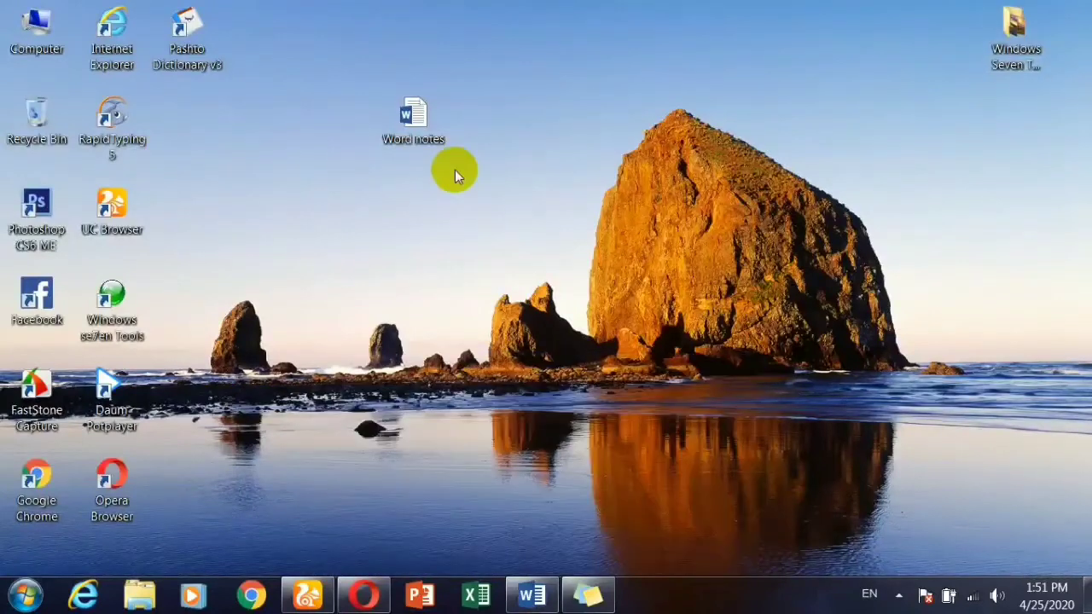
Move Word notes to the upper edge of the desktop, duplicate it there and place the duplicate just below the original.
{"action": "left_click_drag", "start_coordinate": [405, 124], "coordinate": [565, 36]}
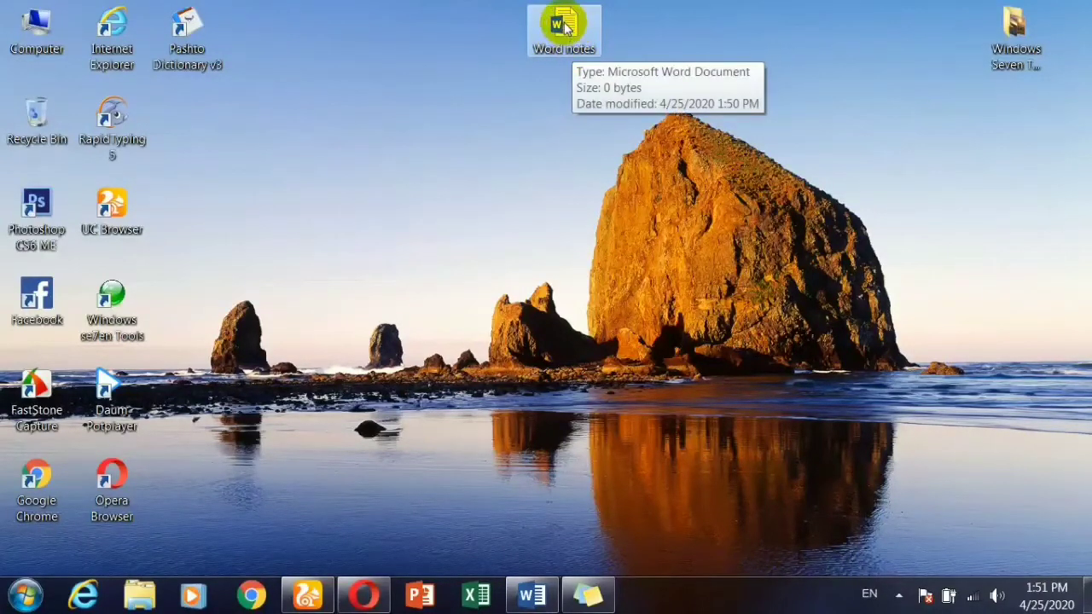
{"action": "left_click_drag", "start_coordinate": [563, 30], "coordinate": [551, 88]}
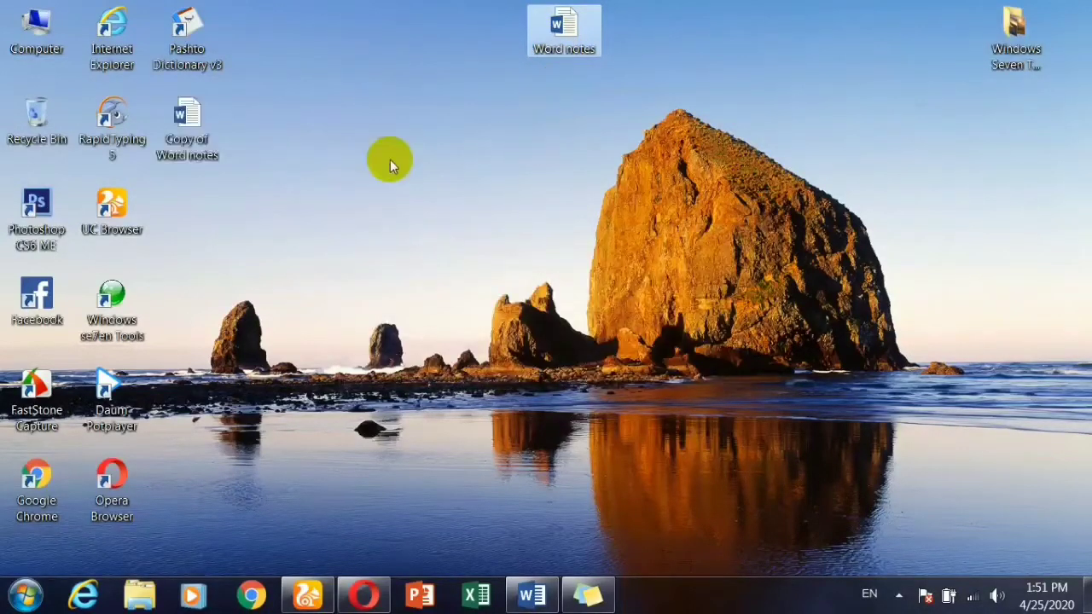
{"action": "left_click_drag", "start_coordinate": [171, 132], "coordinate": [623, 129]}
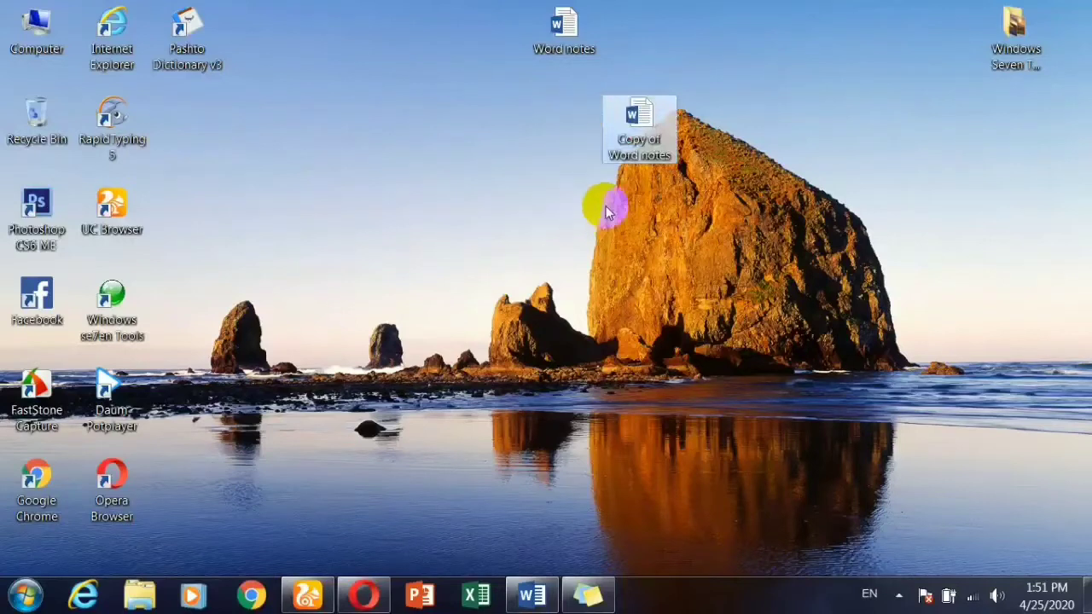
{"action": "mouse_move", "coordinate": [629, 163]}
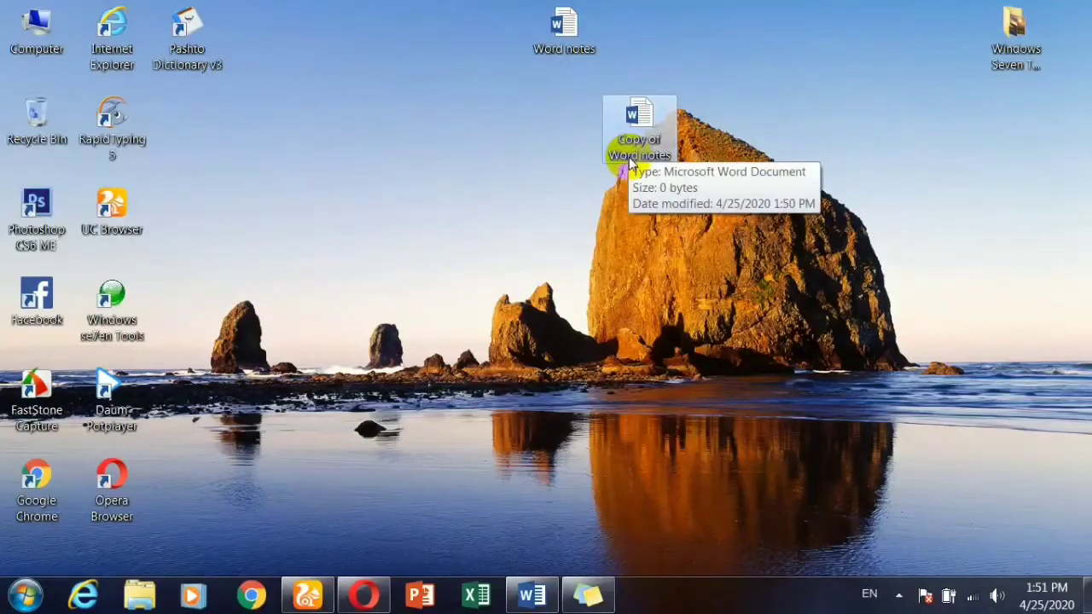
Permanently delete the Copy of Word notes document from the desktop.
{"action": "left_click", "coordinate": [567, 38]}
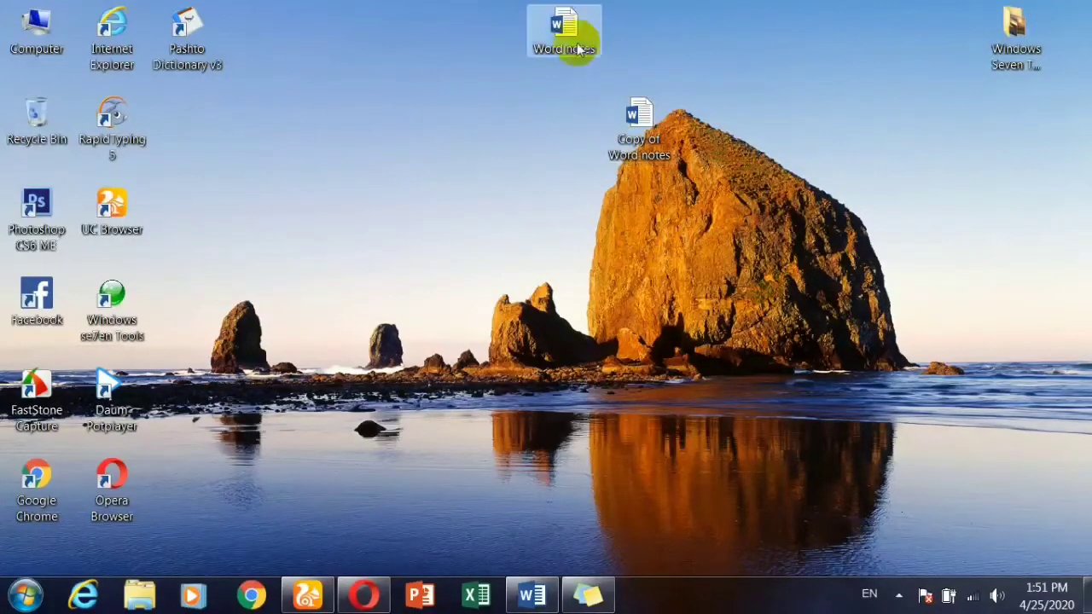
{"action": "left_click_drag", "start_coordinate": [747, 261], "coordinate": [598, 92]}
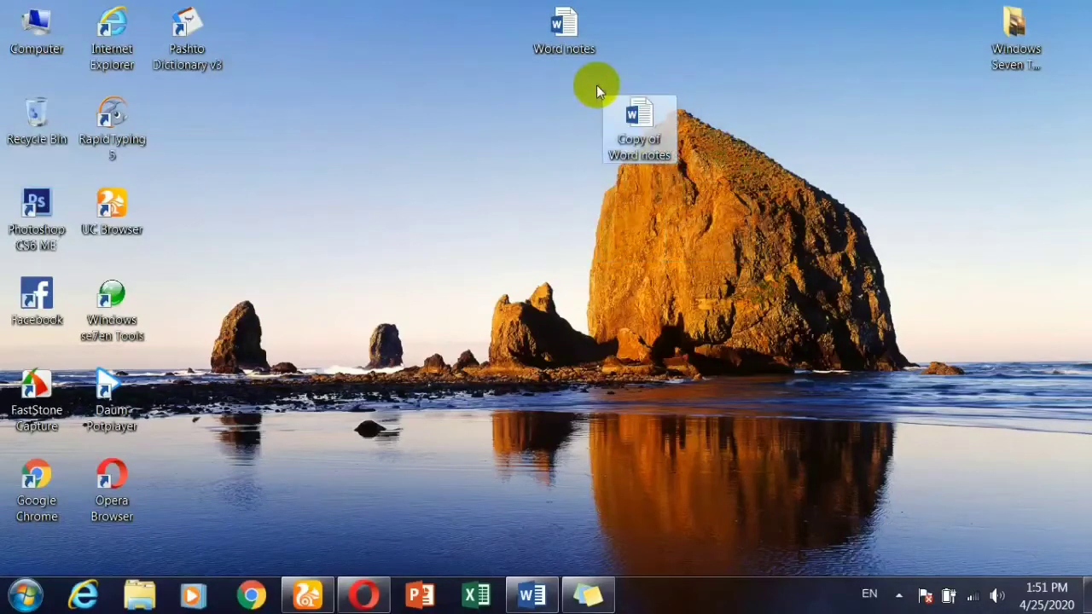
{"action": "key", "text": "shift+Delete"}
{"action": "key", "text": "Return"}
{"action": "left_click", "coordinate": [578, 32]}
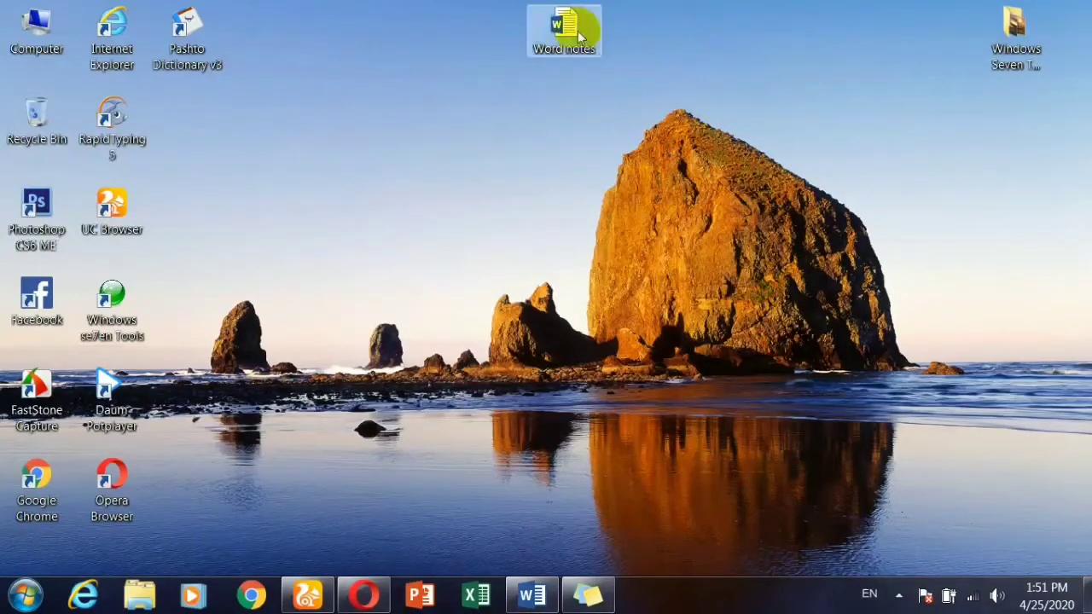
{"action": "right_click", "coordinate": [578, 34]}
{"action": "left_click", "coordinate": [623, 320]}
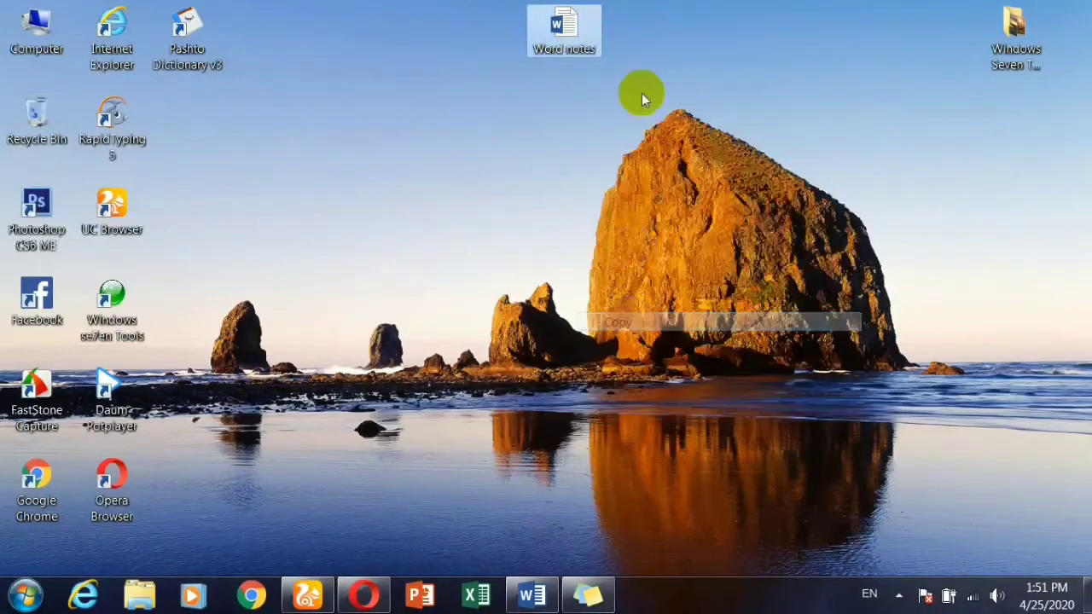
{"action": "right_click", "coordinate": [638, 14]}
{"action": "left_click", "coordinate": [568, 31]}
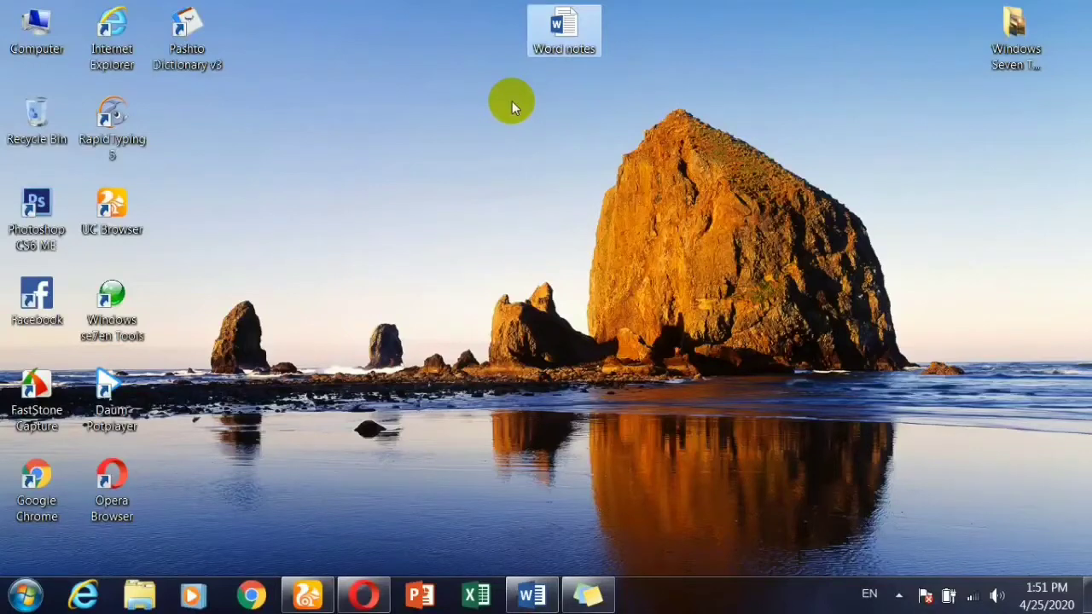
Create a shortcut to the Word notes document on the desktop, directly below the original file.
{"action": "left_click_drag", "start_coordinate": [556, 29], "coordinate": [563, 141]}
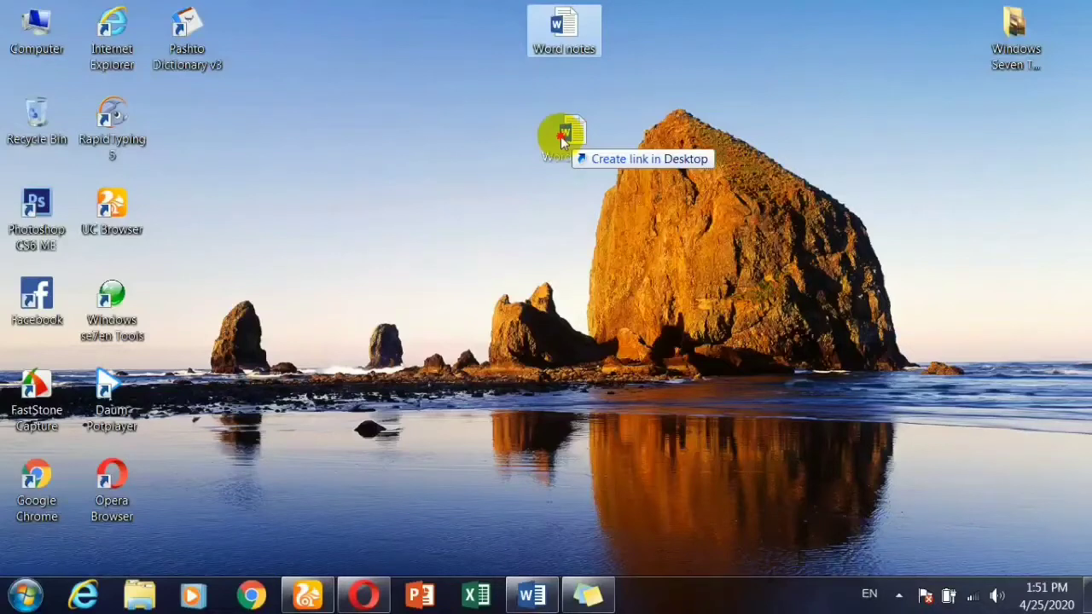
{"action": "left_click_drag", "start_coordinate": [563, 142], "coordinate": [562, 126]}
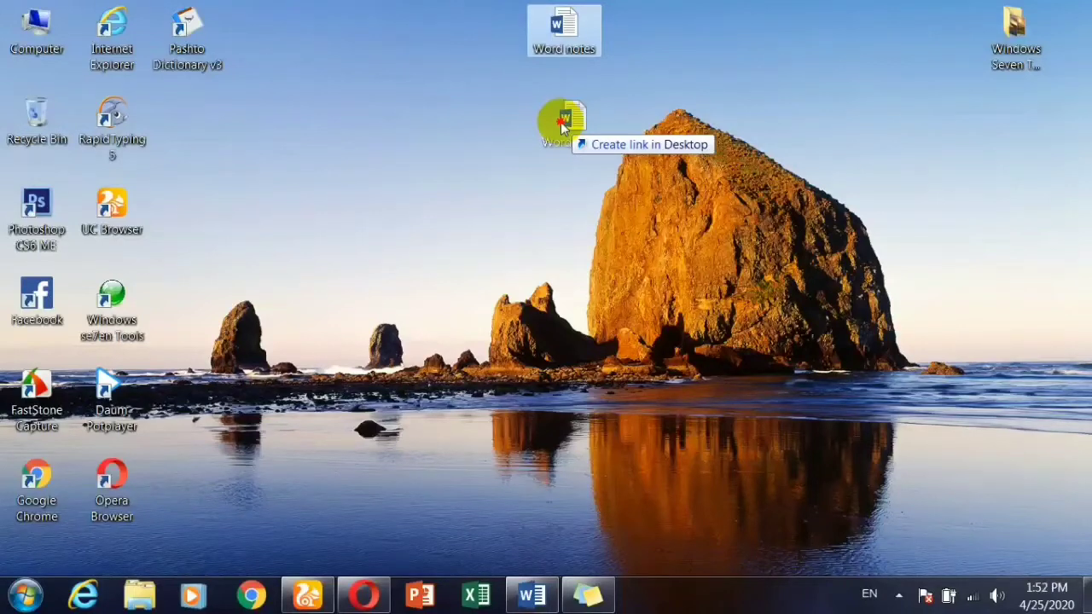
{"action": "left_click_drag", "start_coordinate": [562, 126], "coordinate": [564, 126]}
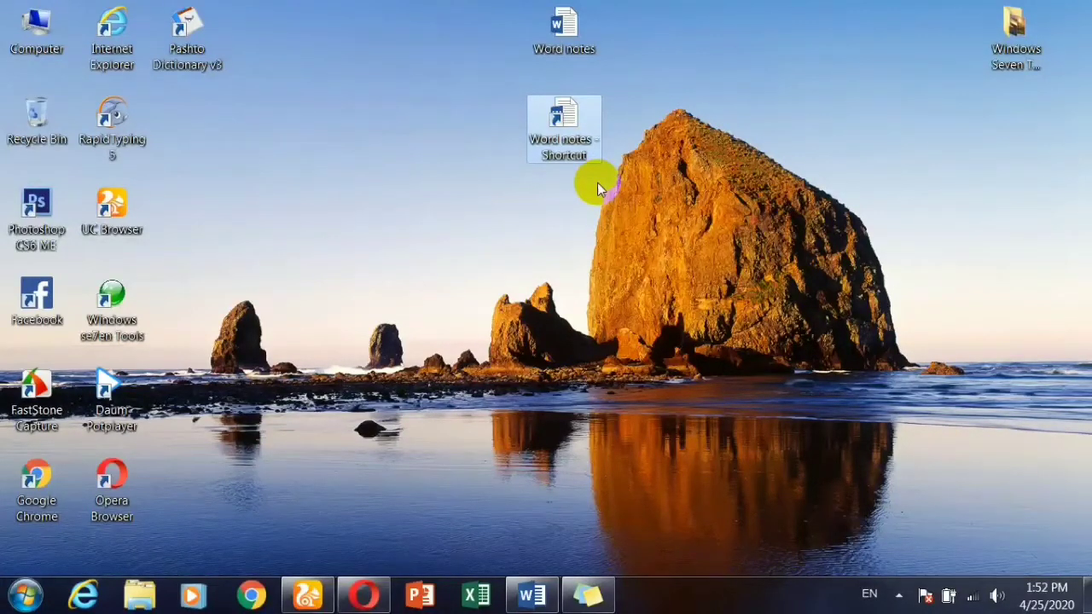
Open Word notes through its desktop shortcut and generate sample paragraphs with =rand().
{"action": "double_click", "coordinate": [564, 123]}
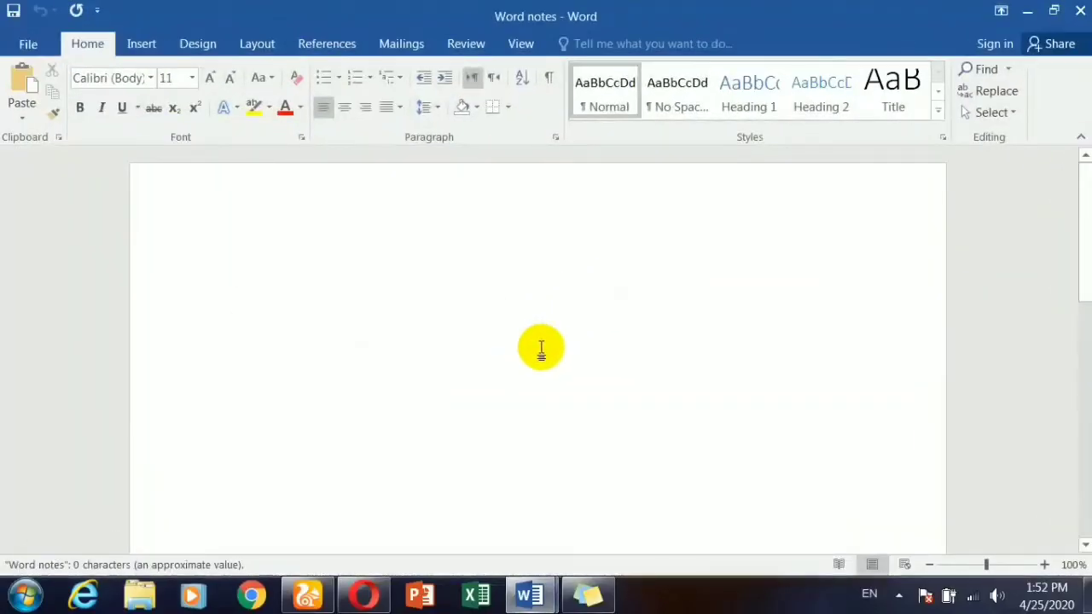
{"action": "type", "text": "="}
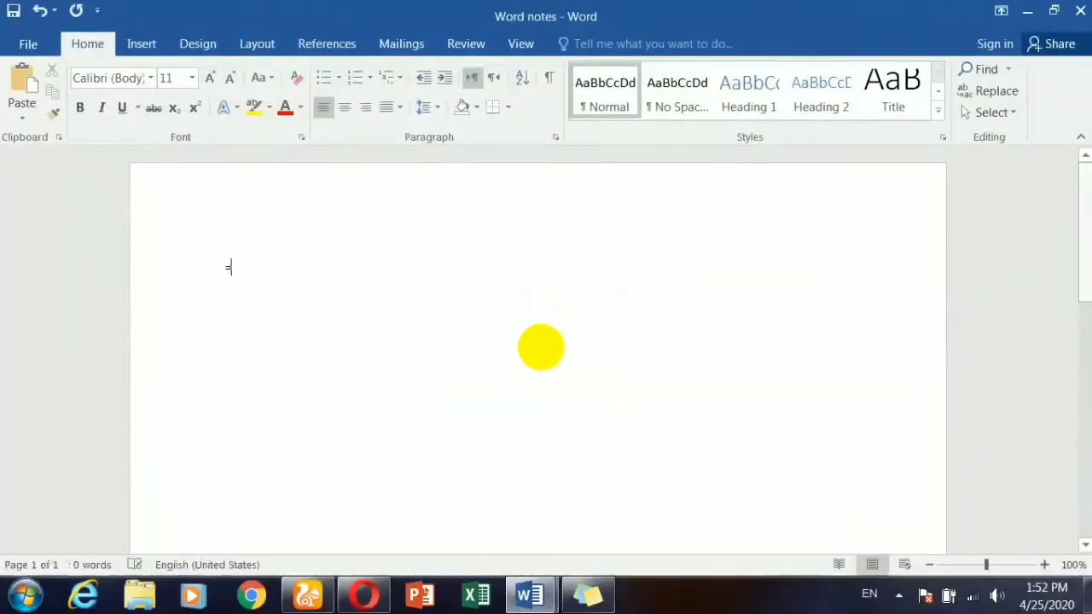
{"action": "type", "text": "rand(p0"}
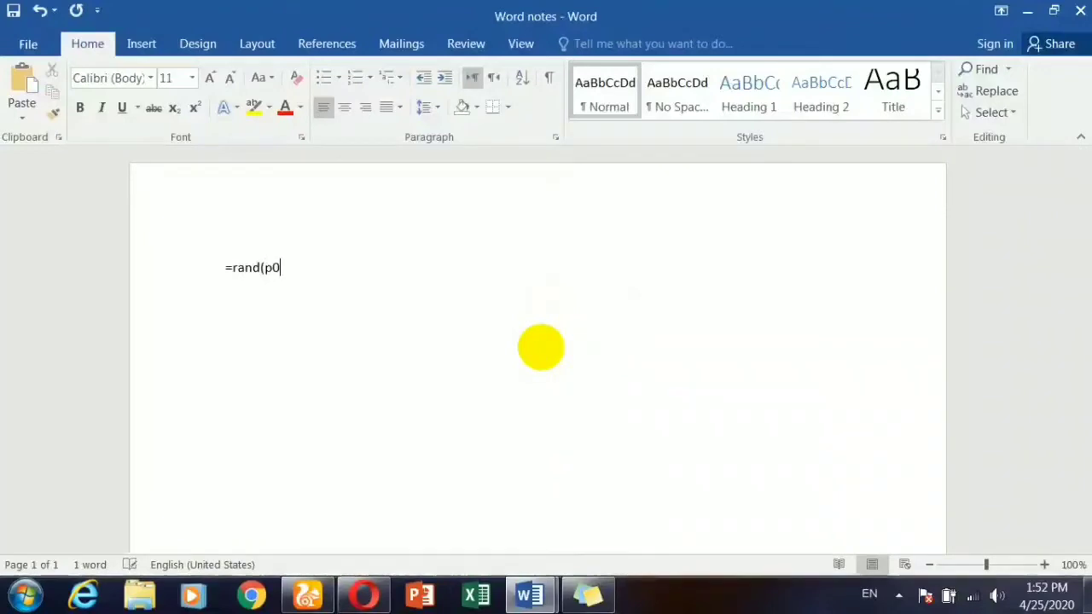
{"action": "key", "text": "BackSpace"}
{"action": "key", "text": "BackSpace"}
{"action": "type", "text": ")"}
{"action": "key", "text": "Return"}
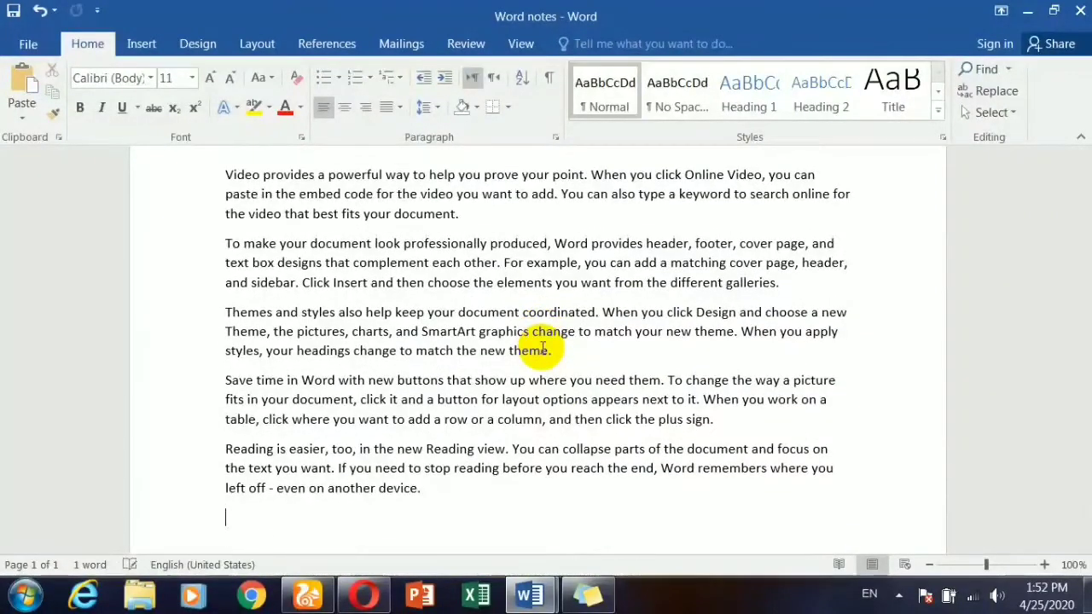
Below the sample text, add the line Afghanistan followed by another block of sample paragraphs generated with =rand().
{"action": "type", "text": "AFghan"}
{"action": "key", "text": "BackSpace"}
{"action": "key", "text": "BackSpace"}
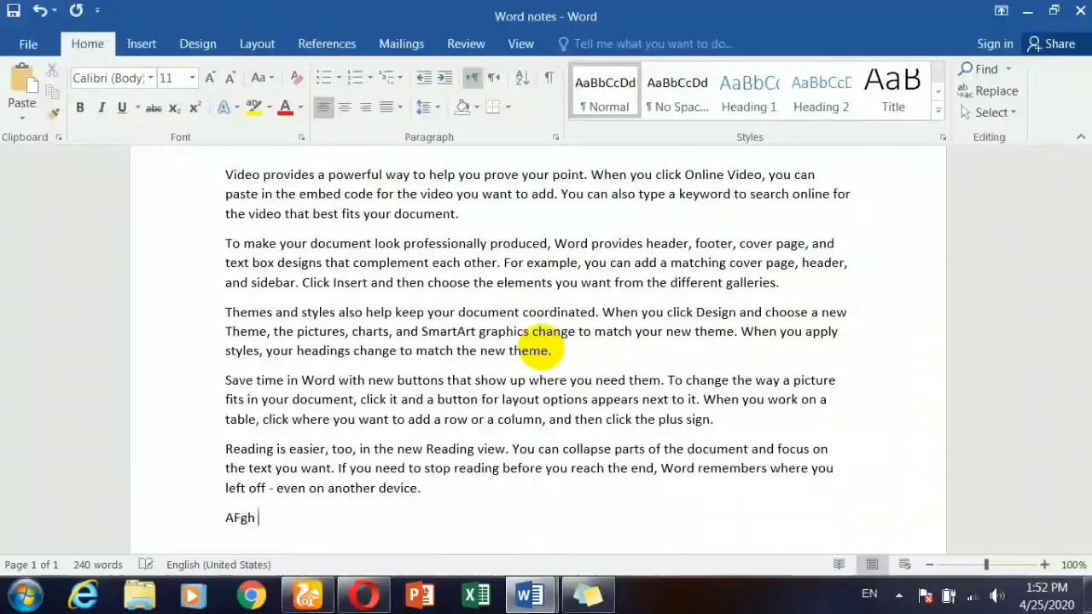
{"action": "key", "text": "BackSpace"}
{"action": "key", "text": "BackSpace"}
{"action": "key", "text": "BackSpace"}
{"action": "type", "text": "fghanist"}
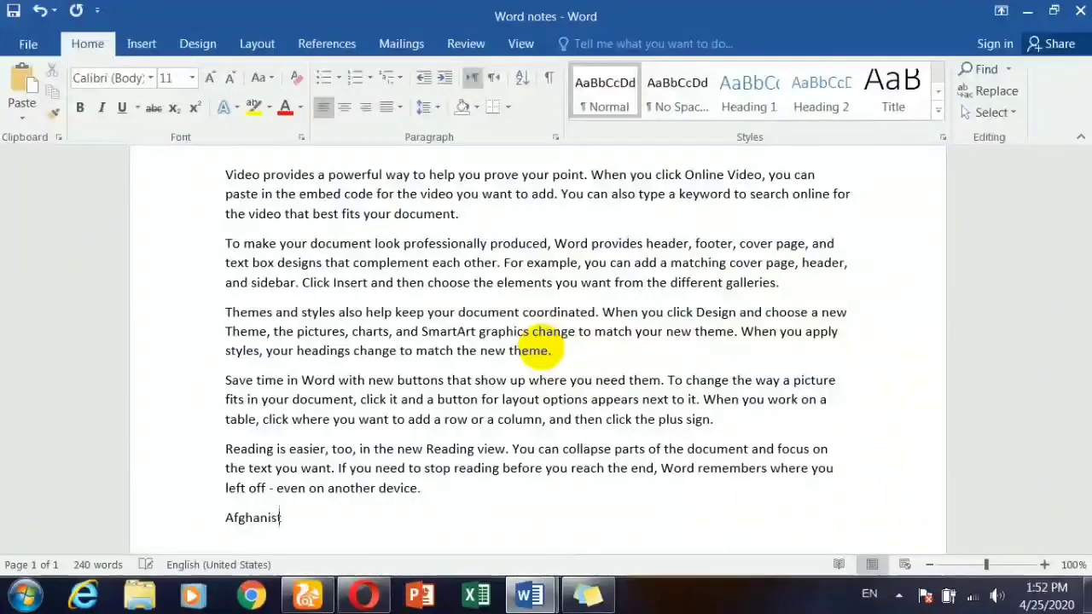
{"action": "type", "text": "an"}
{"action": "key", "text": "Return"}
{"action": "key", "text": "BackSpace"}
{"action": "type", "text": "r"}
{"action": "key", "text": "BackSpace"}
{"action": "key", "text": "BackSpace"}
{"action": "key", "text": "Return"}
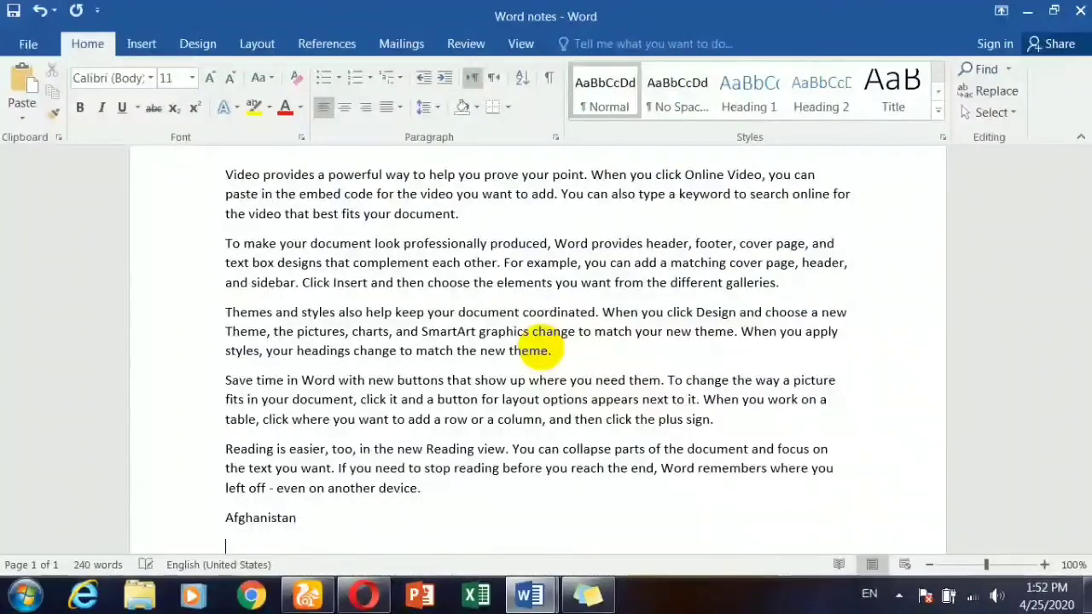
{"action": "type", "text": "=rand()"}
{"action": "key", "text": "Return"}
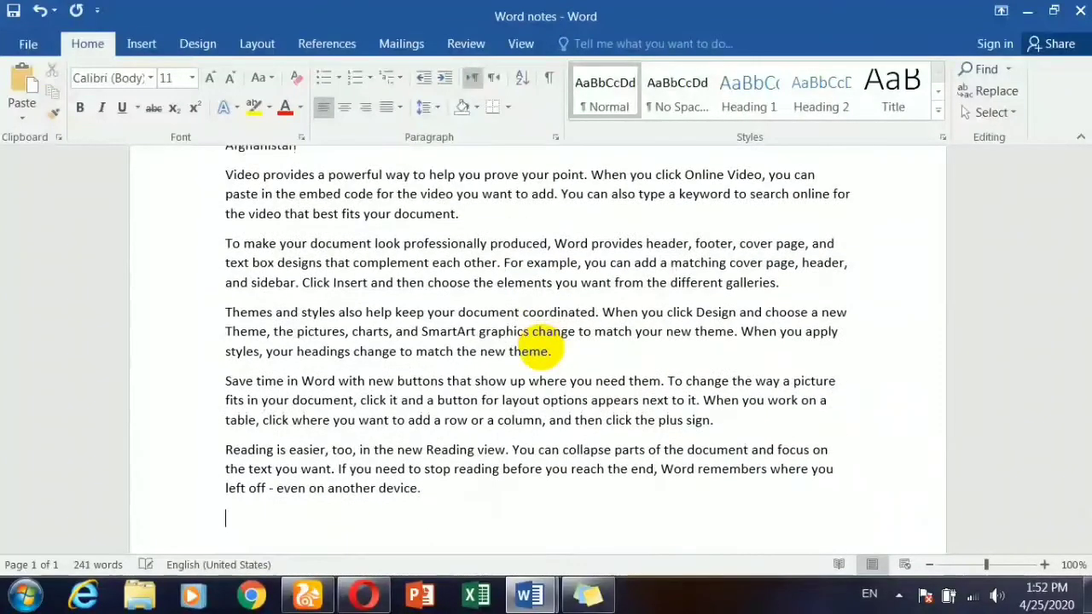
Close Word notes with its changes saved and minimize the document listing the Cut, Copy and Paste shortcuts.
{"action": "left_click", "coordinate": [1077, 10]}
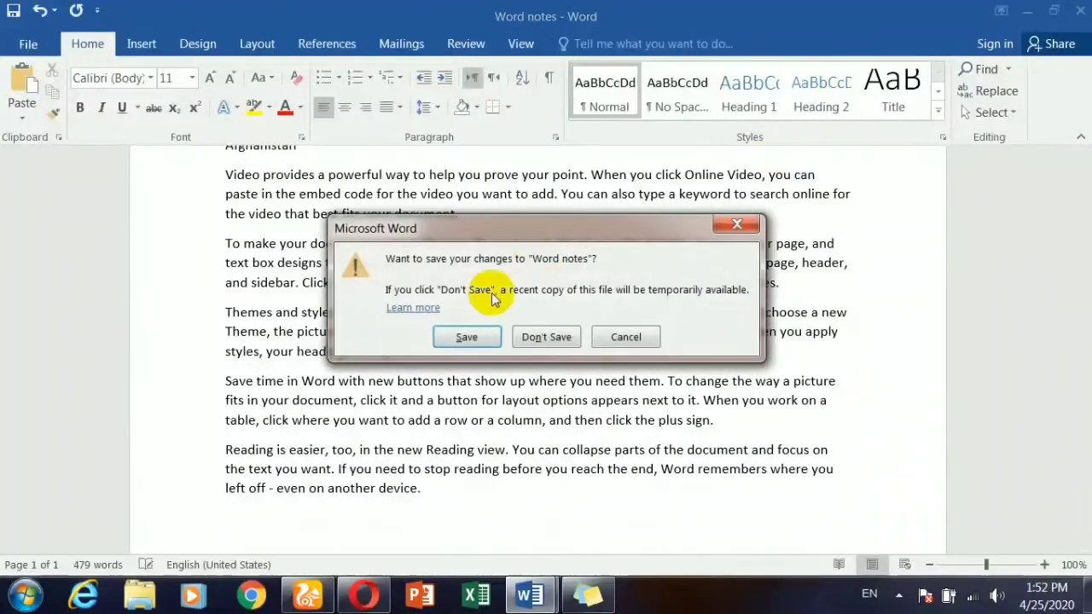
{"action": "left_click", "coordinate": [465, 335]}
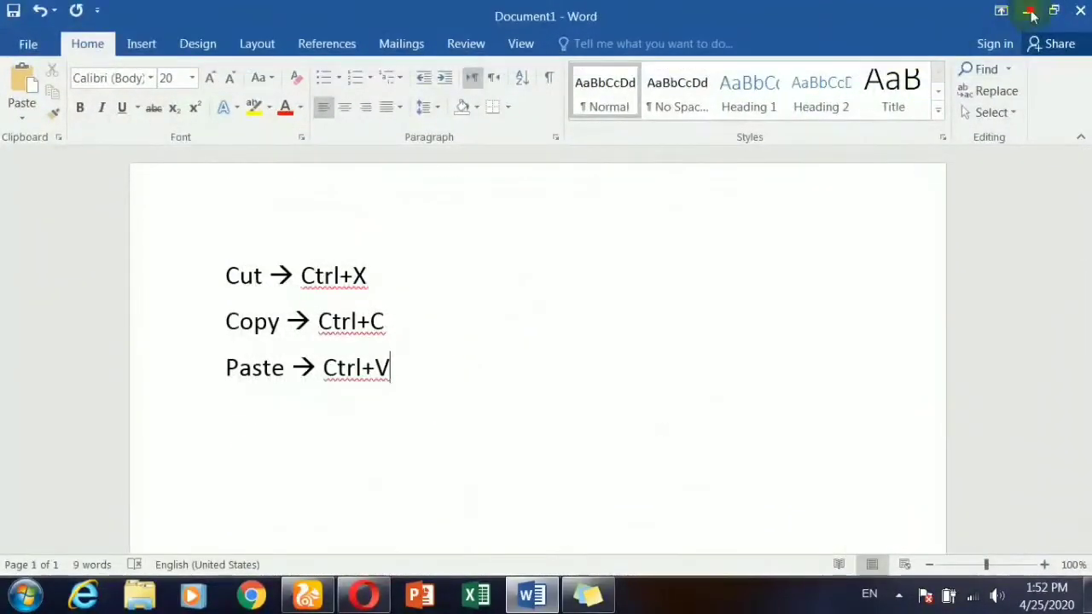
{"action": "left_click", "coordinate": [1030, 14]}
Open the original Word notes file, check the Afghanistan line between the sample blocks, close it and return to the desktop.
{"action": "double_click", "coordinate": [574, 31]}
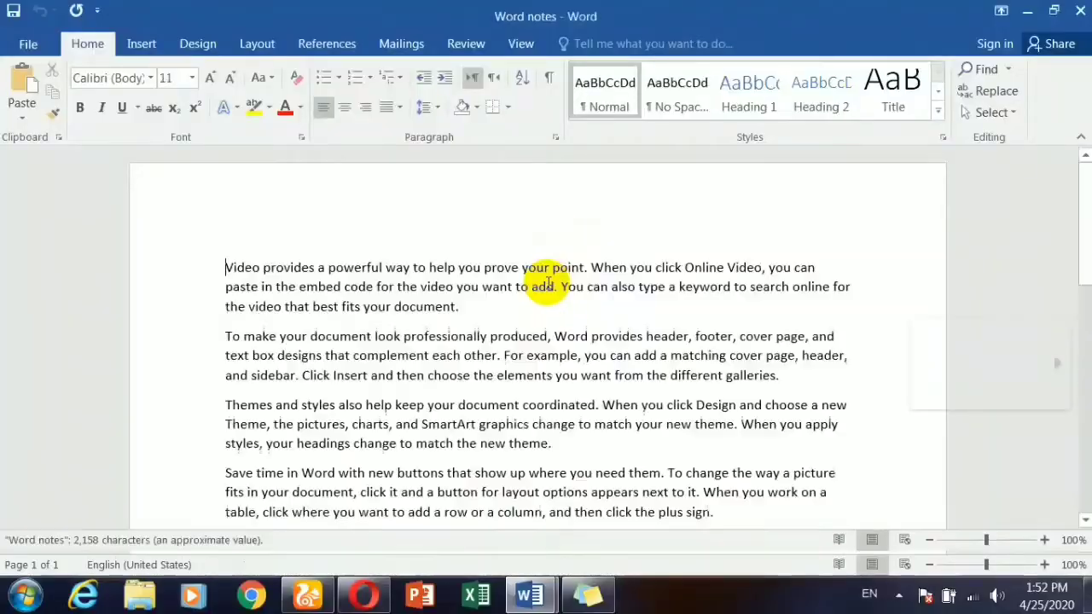
{"action": "scroll", "coordinate": [483, 302], "scroll_direction": "down", "scroll_amount": 10}
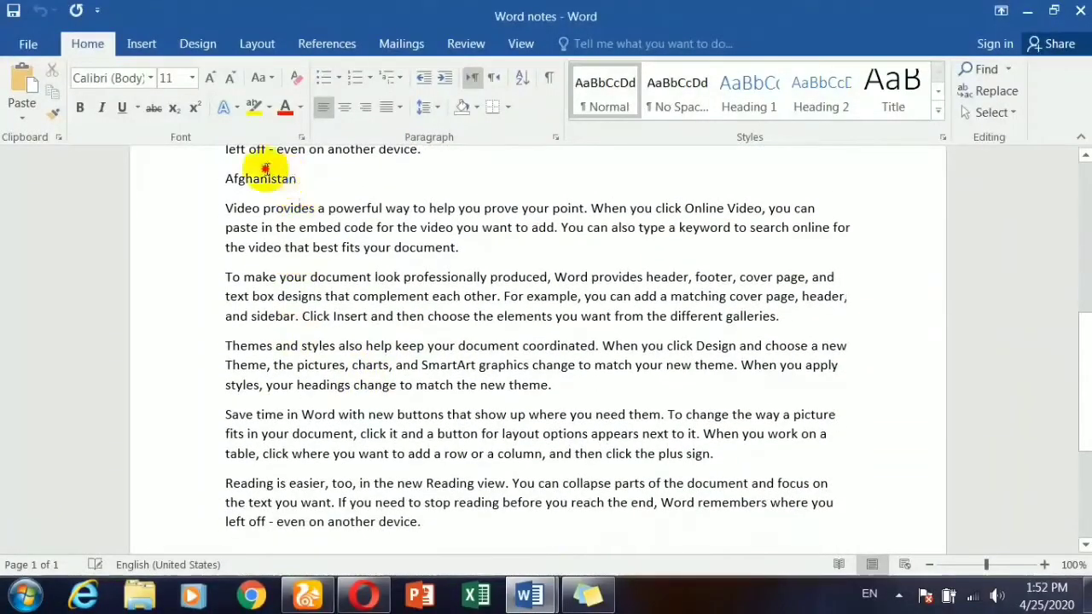
{"action": "scroll", "coordinate": [265, 168], "scroll_direction": "up", "scroll_amount": 1}
{"action": "double_click", "coordinate": [261, 203]}
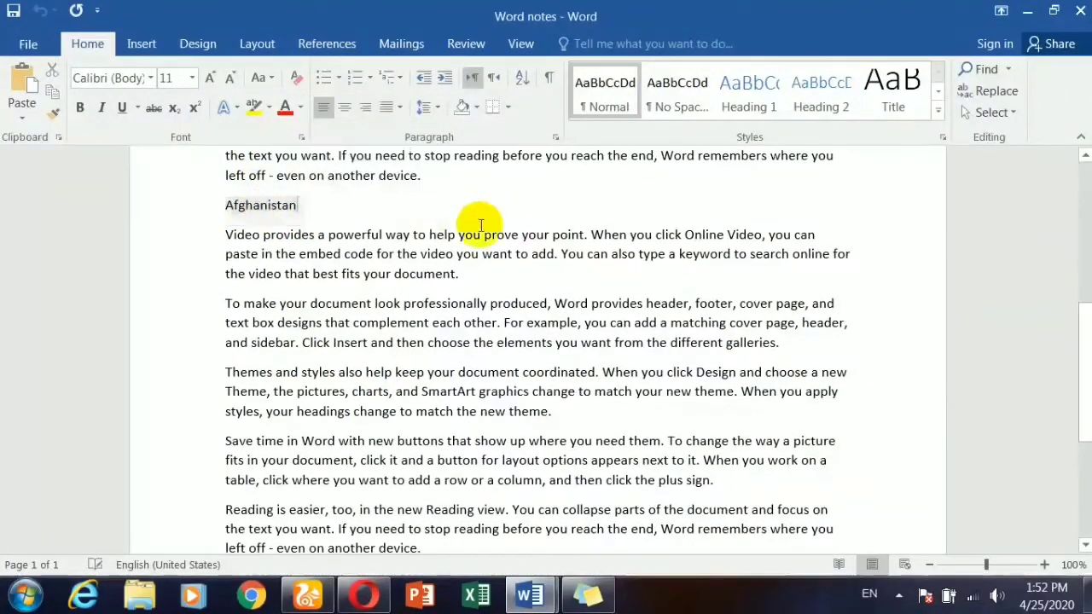
{"action": "left_click", "coordinate": [1081, 10]}
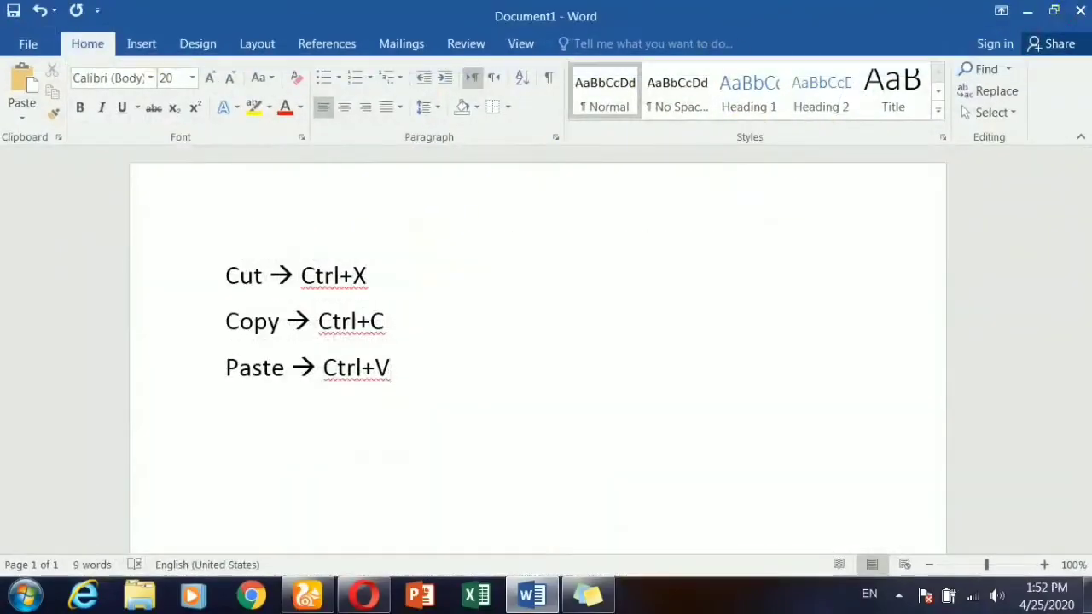
{"action": "left_click", "coordinate": [1029, 11]}
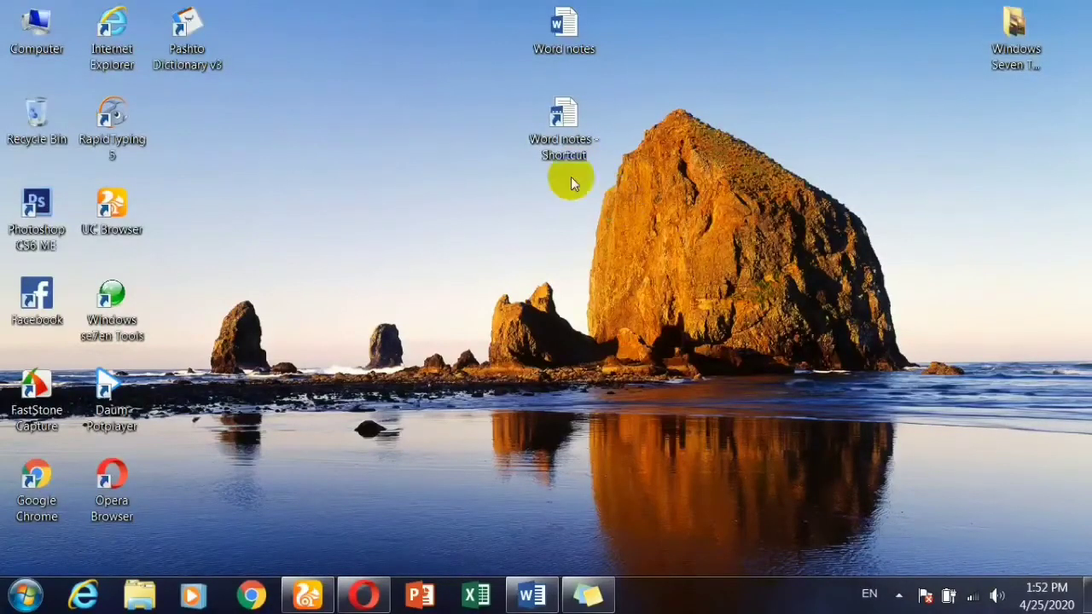
Bring the Word notes document to the front and insert a page break after its last paragraph.
{"action": "key", "text": "alt+Tab"}
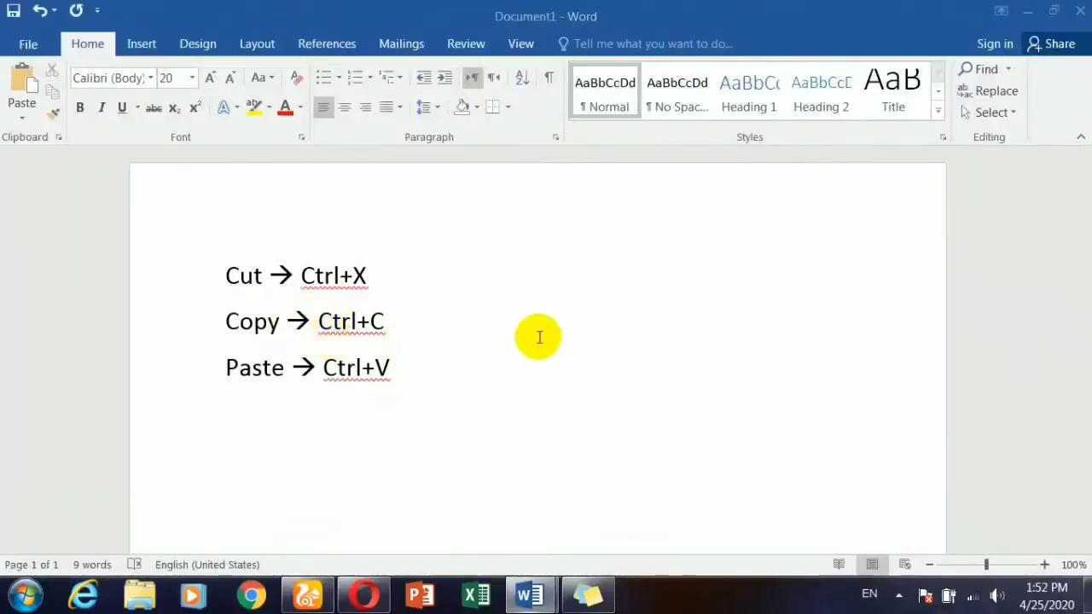
{"action": "left_click", "coordinate": [1028, 11]}
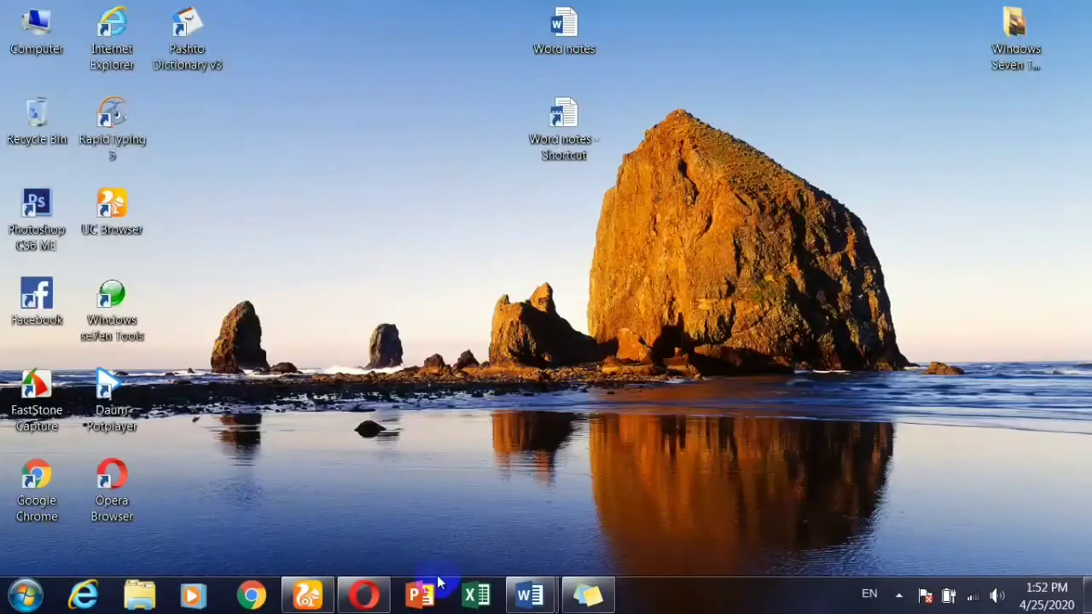
{"action": "mouse_move", "coordinate": [529, 594]}
{"action": "left_click", "coordinate": [585, 470]}
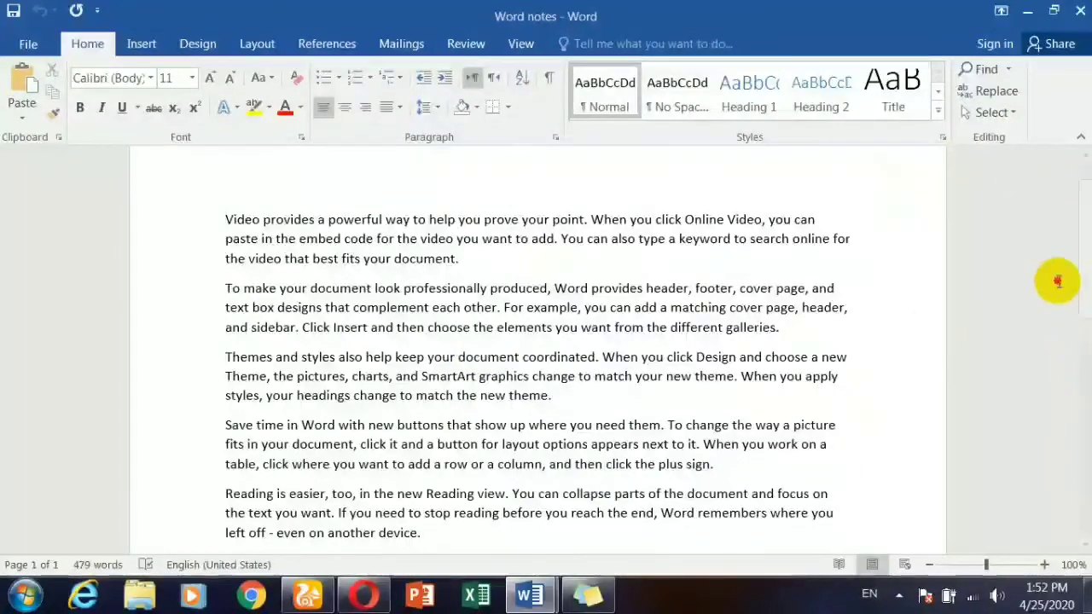
{"action": "scroll", "coordinate": [512, 461], "scroll_direction": "down", "scroll_amount": 4}
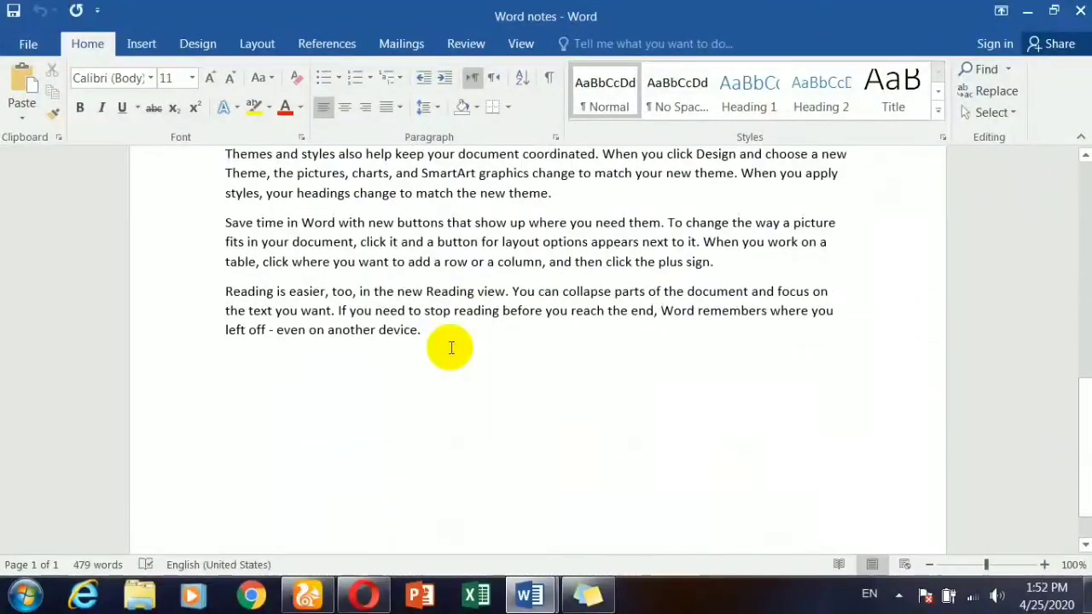
{"action": "left_click", "coordinate": [451, 334]}
{"action": "key", "text": "ctrl+Return"}
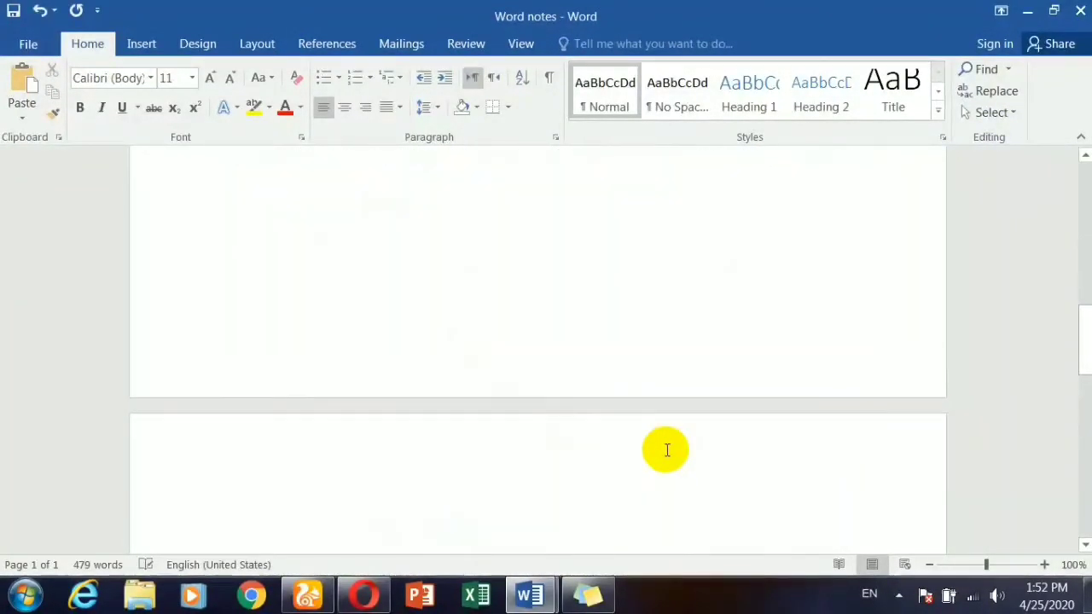
Enter the line India and =rand() sample paragraphs on the new page, and close Word notes with the changes saved.
{"action": "type", "text": "India"}
{"action": "key", "text": "BackSpace"}
{"action": "key", "text": "BackSpace"}
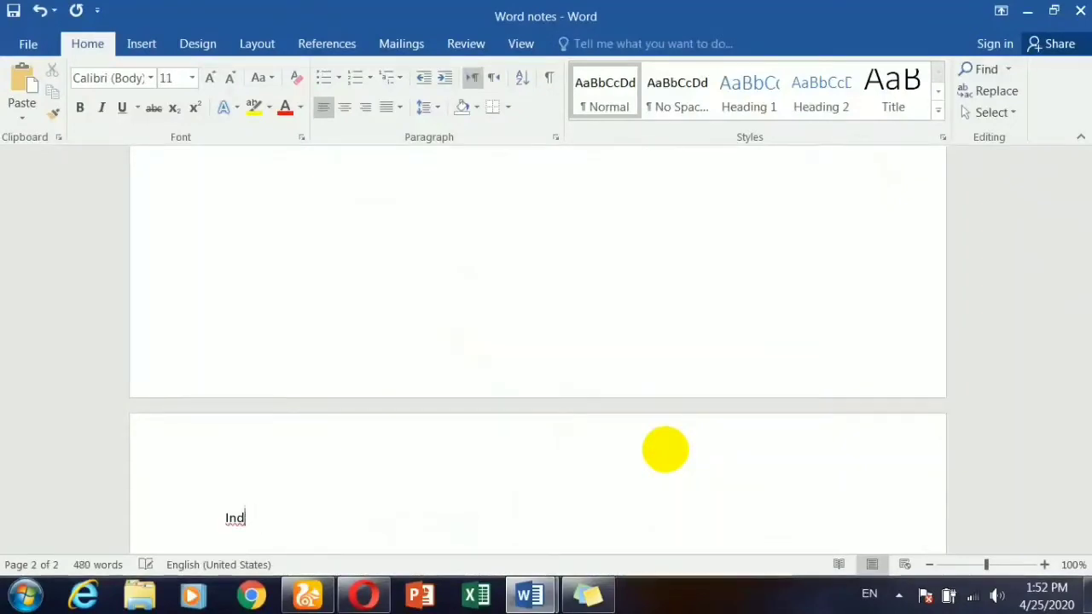
{"action": "type", "text": "ia"}
{"action": "key", "text": "Return"}
{"action": "type", "text": "=rand"}
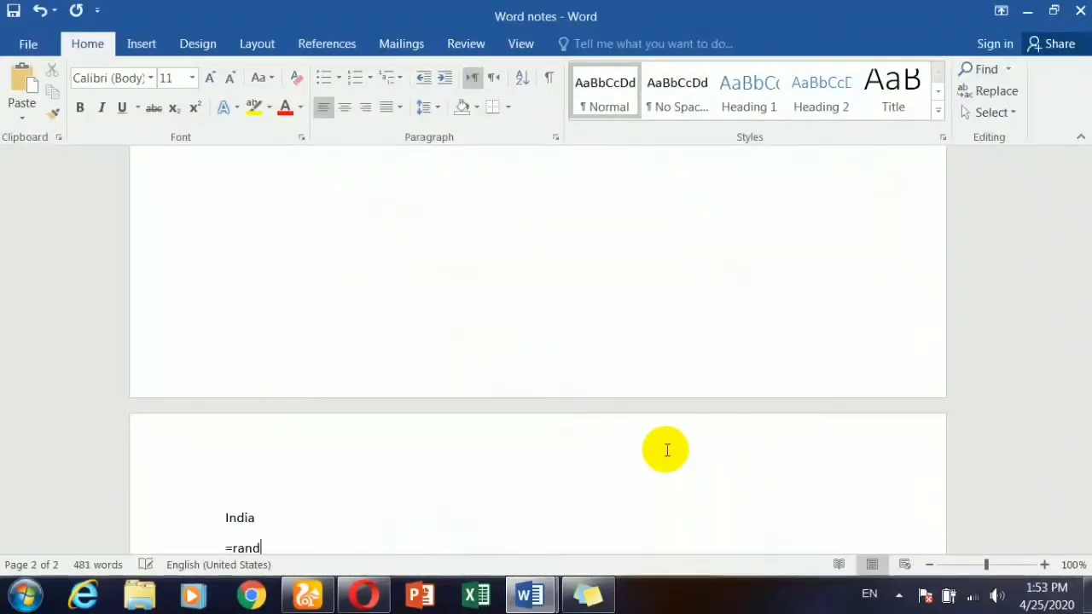
{"action": "type", "text": "()"}
{"action": "key", "text": "Return"}
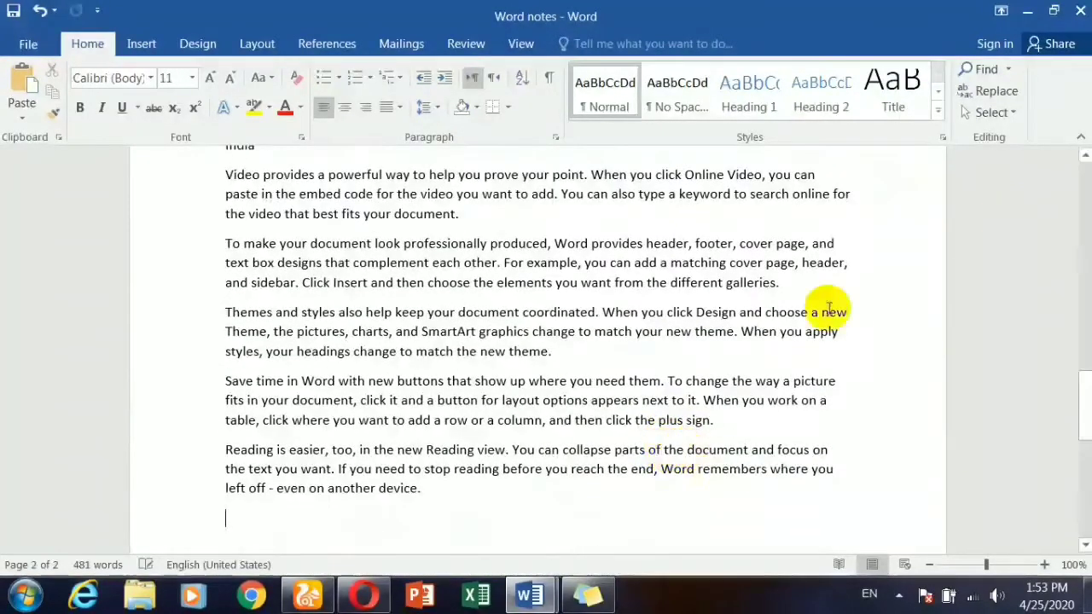
{"action": "left_click", "coordinate": [1081, 10]}
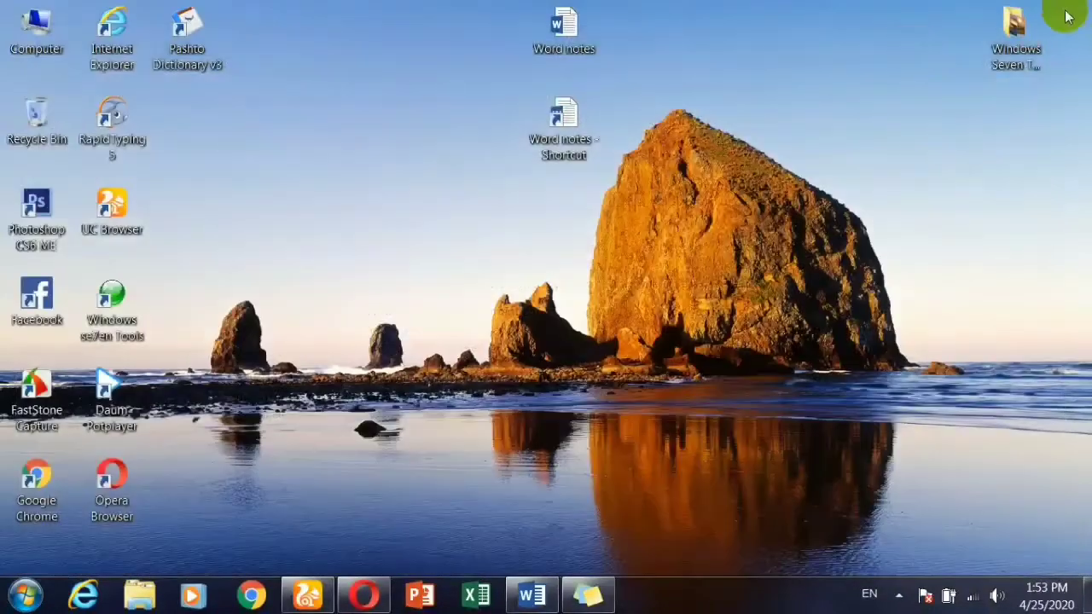
Reopen Word notes from its shortcut, resume at the last position to check the India section, and return to the desktop.
{"action": "double_click", "coordinate": [565, 117]}
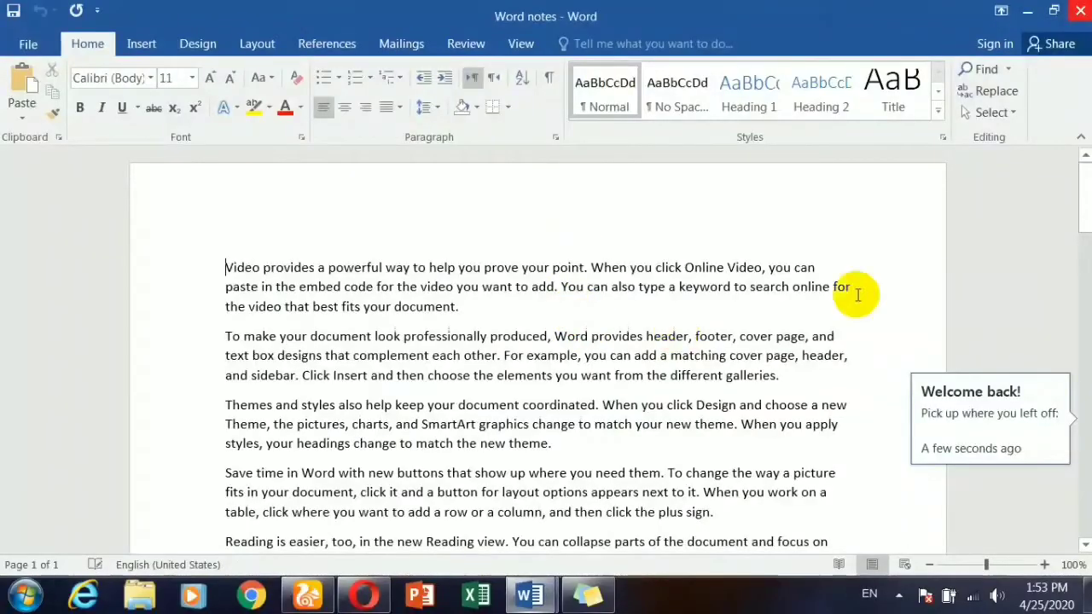
{"action": "left_click", "coordinate": [1017, 398]}
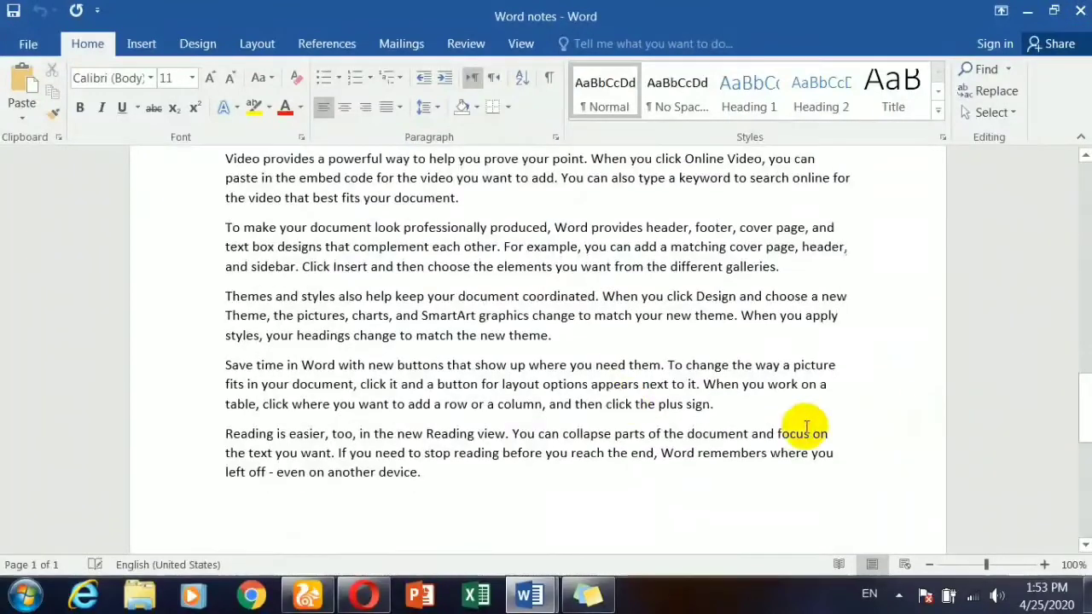
{"action": "scroll", "coordinate": [268, 273], "scroll_direction": "up", "scroll_amount": 3}
{"action": "left_click_drag", "start_coordinate": [261, 318], "coordinate": [210, 312]}
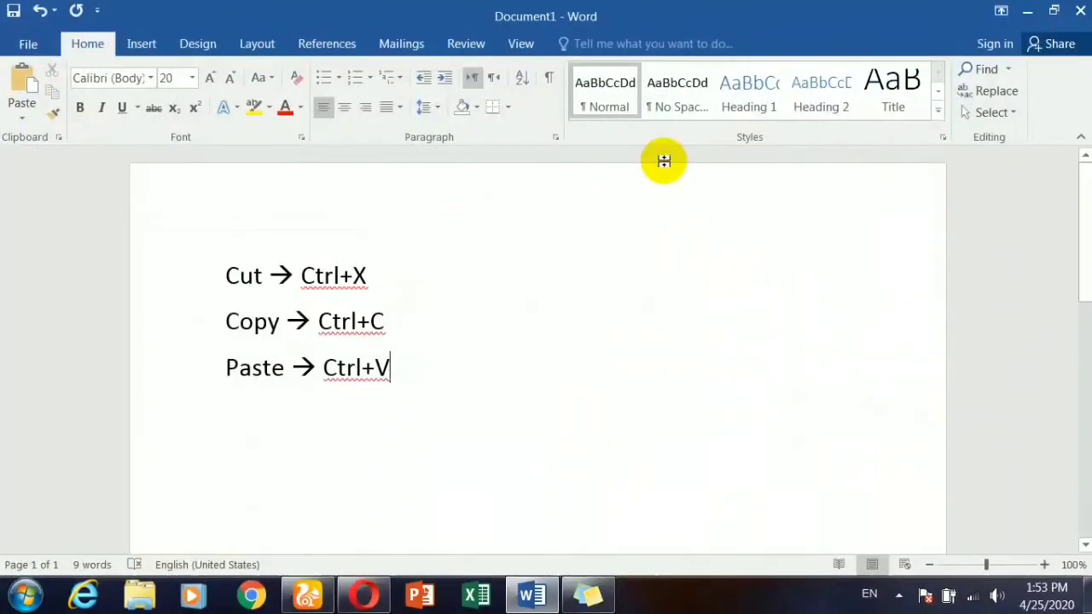
{"action": "left_click", "coordinate": [1028, 10]}
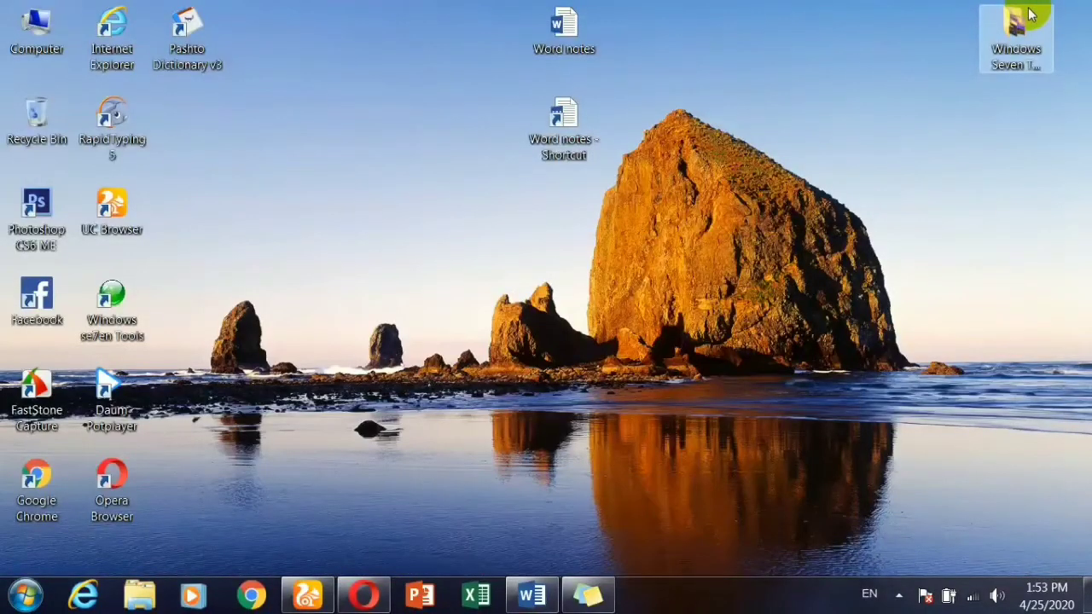
Move the Word notes shortcut to the upper edge of the desktop, to the right of the original document.
{"action": "left_click_drag", "start_coordinate": [589, 119], "coordinate": [721, 38]}
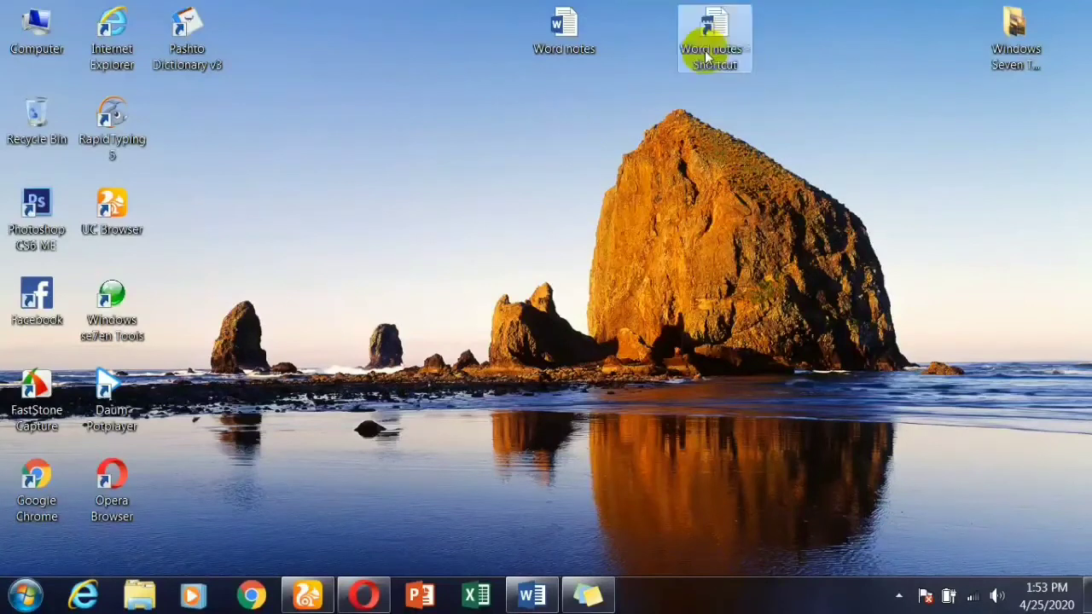
{"action": "left_click", "coordinate": [598, 88]}
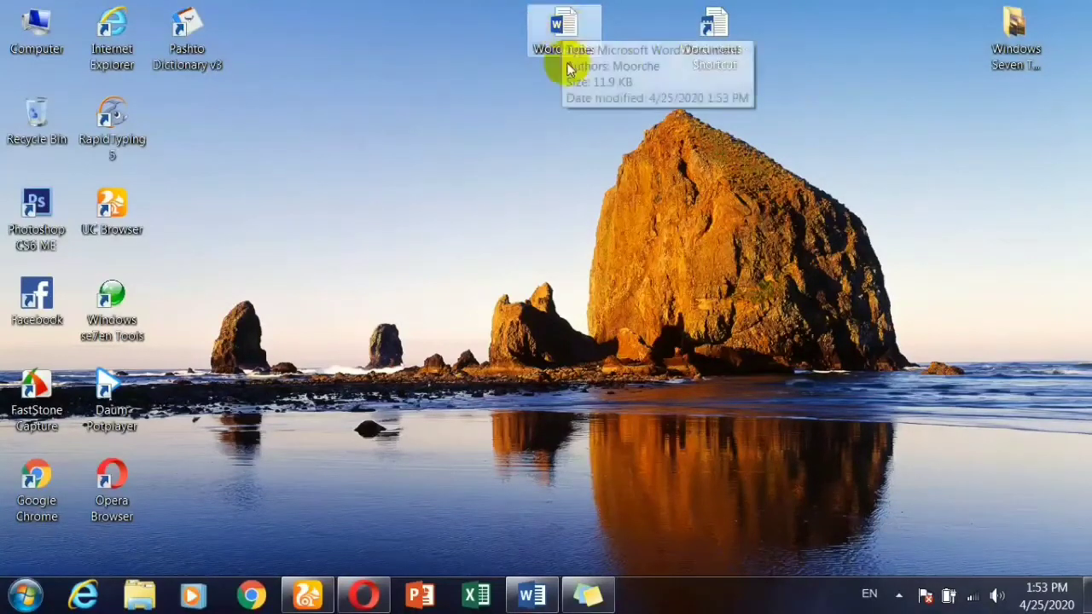
{"action": "mouse_move", "coordinate": [729, 30]}
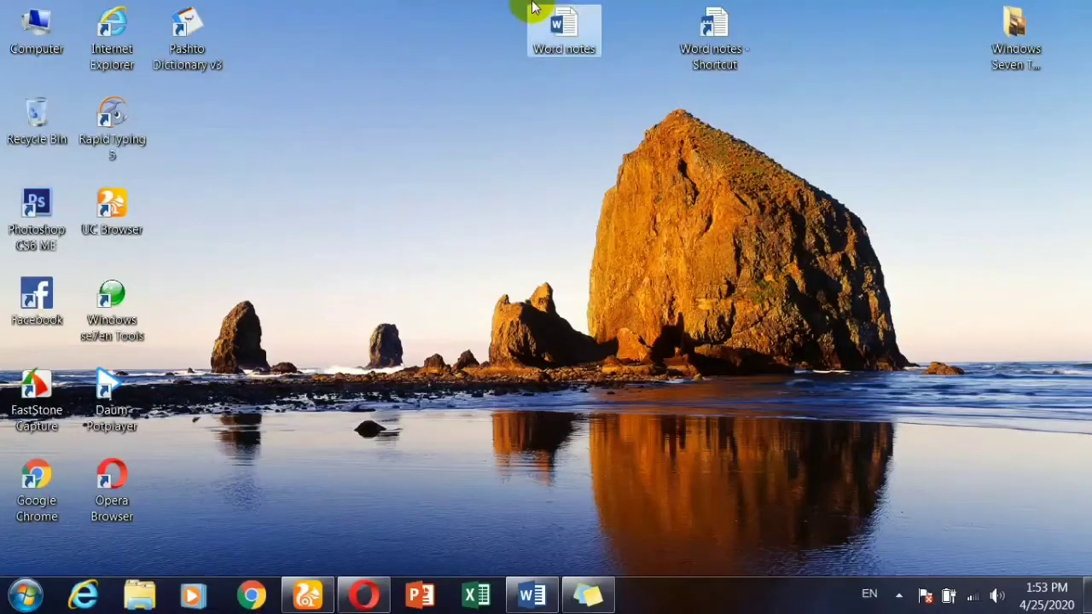
Permanently delete the original Word notes document and try to open it through its shortcut, keeping the shortcut.
{"action": "key", "text": "shift+Delete"}
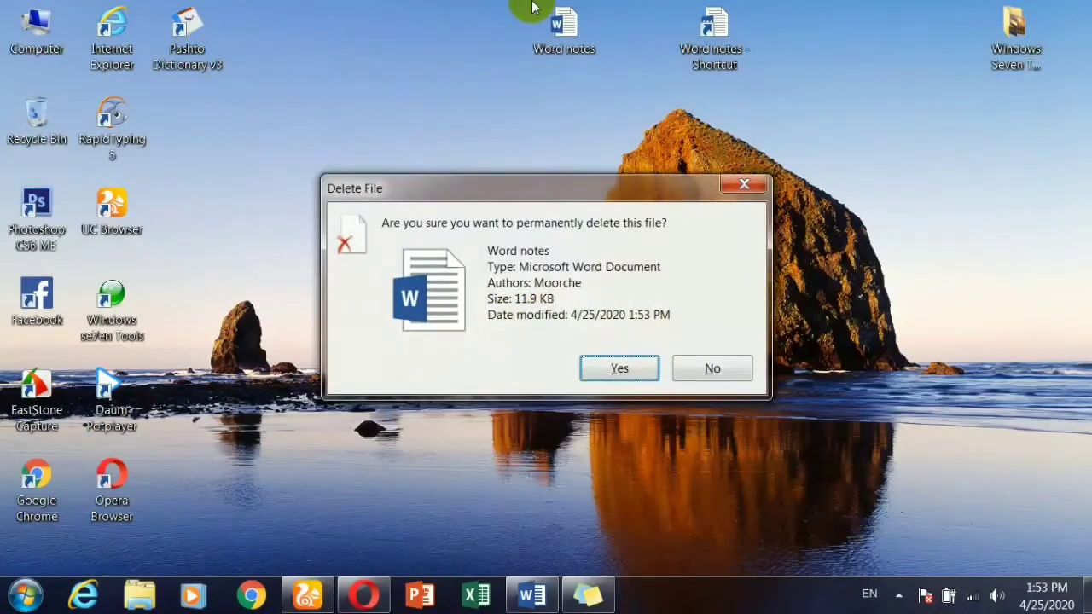
{"action": "key", "text": "Return"}
{"action": "double_click", "coordinate": [727, 62]}
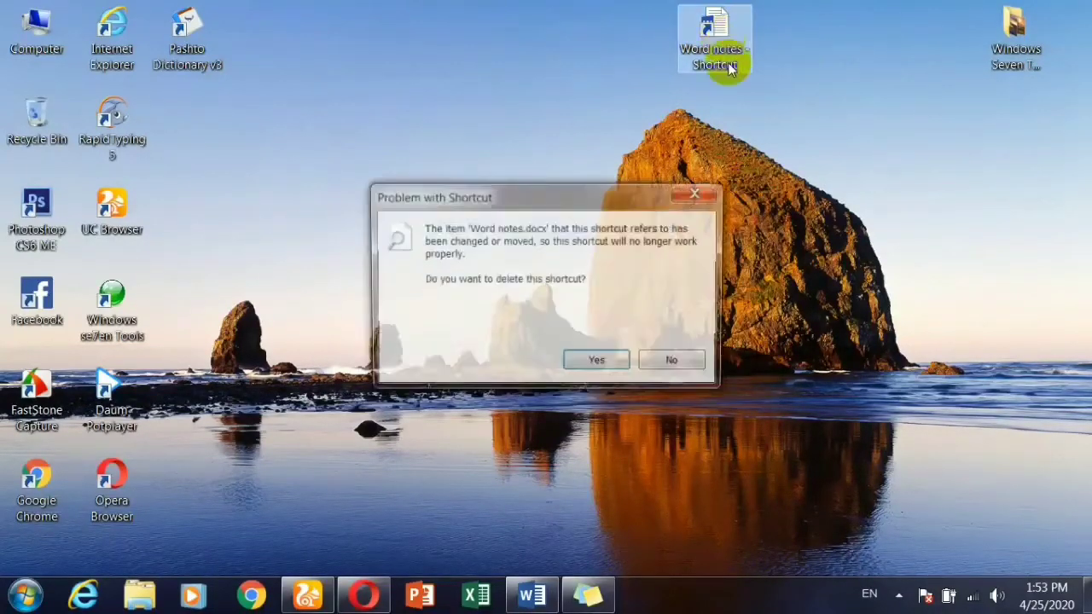
{"action": "left_click", "coordinate": [692, 194]}
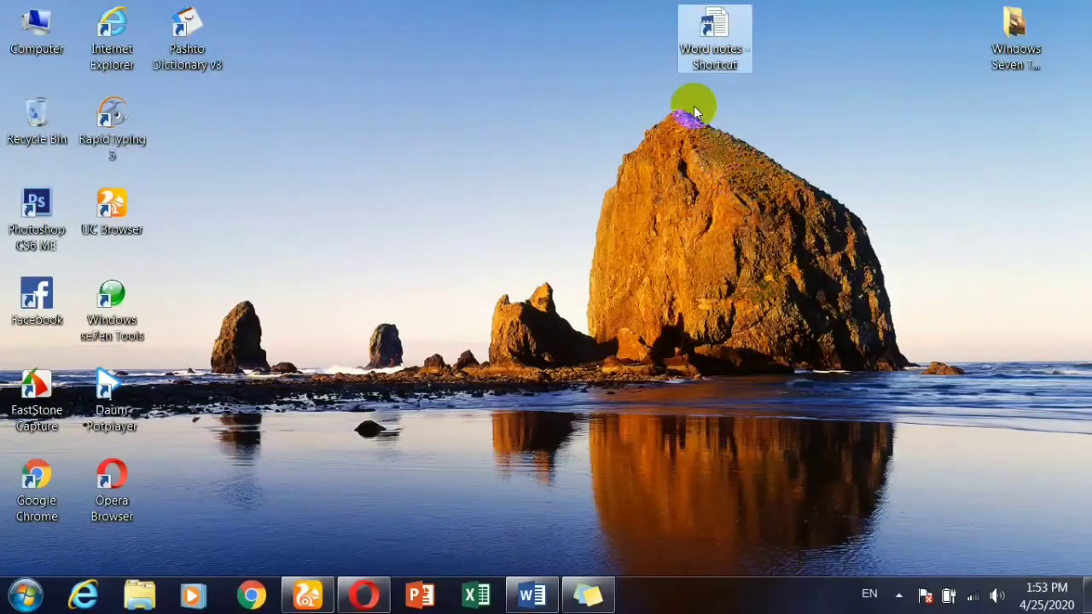
Open the broken Word notes shortcut to accept its deletion, and refresh the desktop.
{"action": "double_click", "coordinate": [707, 42]}
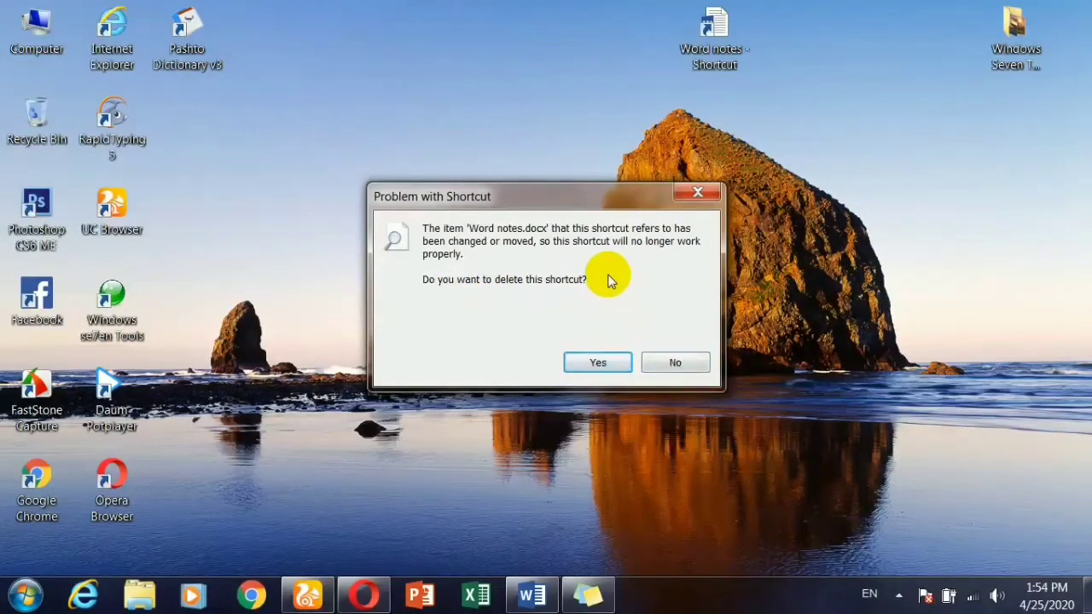
{"action": "left_click", "coordinate": [614, 365]}
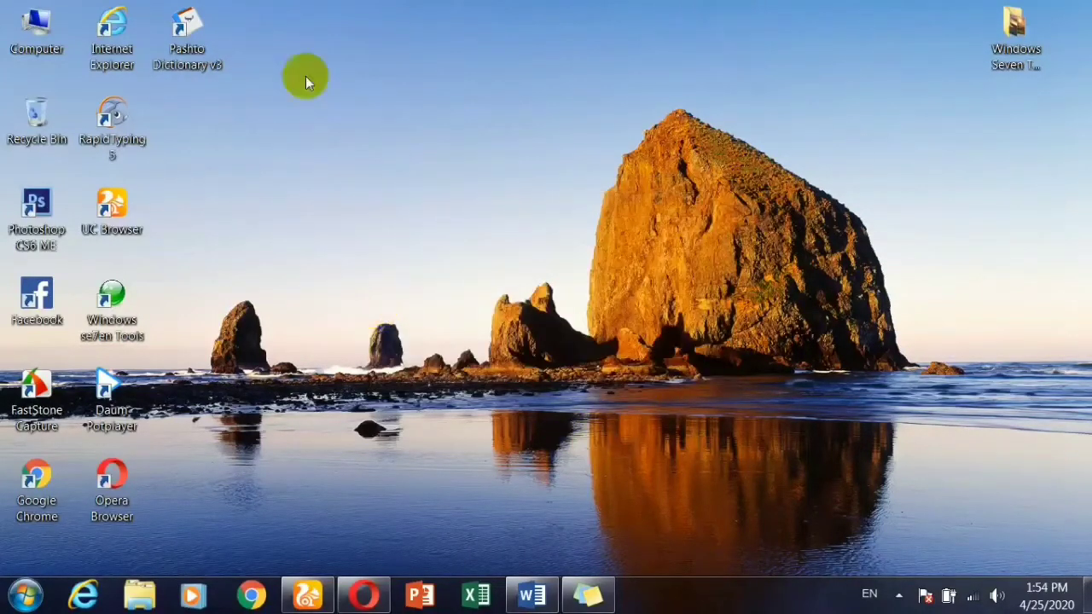
{"action": "right_click", "coordinate": [310, 56]}
{"action": "left_click", "coordinate": [364, 122]}
{"action": "right_click", "coordinate": [375, 71]}
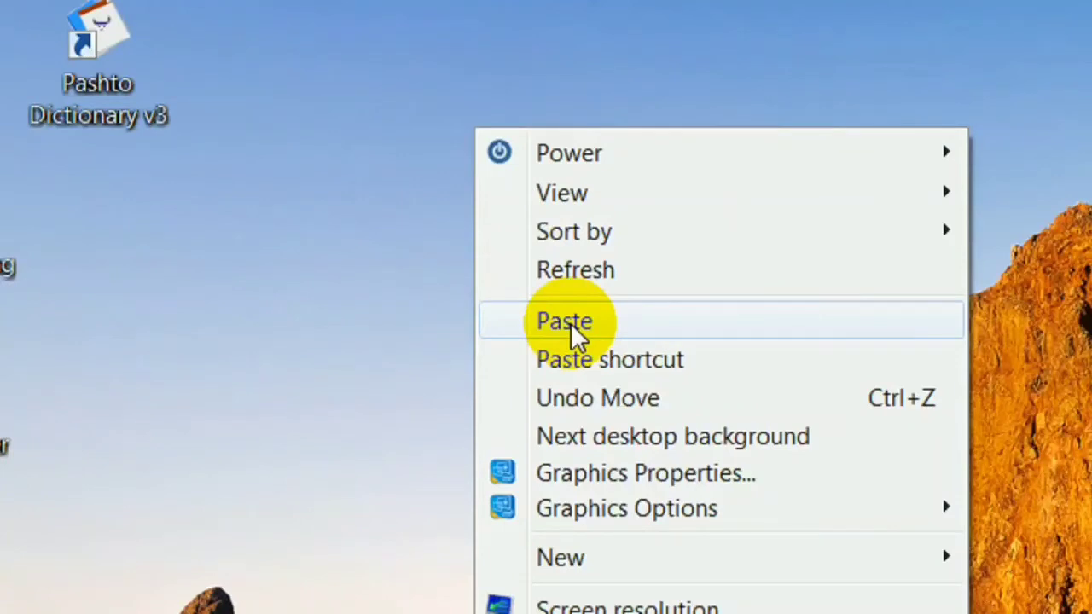
{"action": "left_click", "coordinate": [573, 333]}
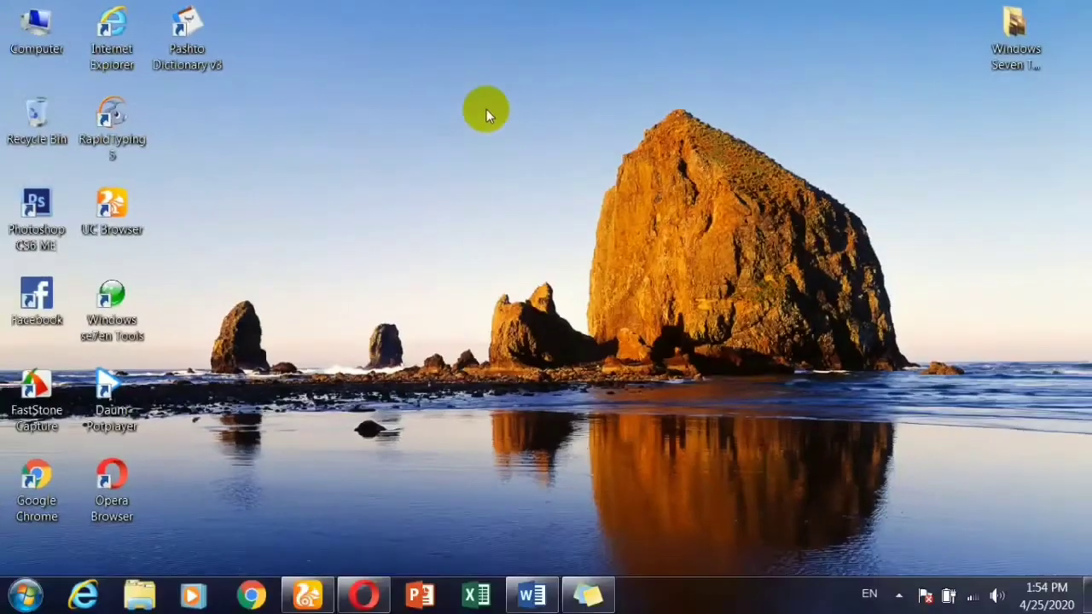
Create a new Microsoft Word document named word on the desktop.
{"action": "right_click", "coordinate": [673, 177]}
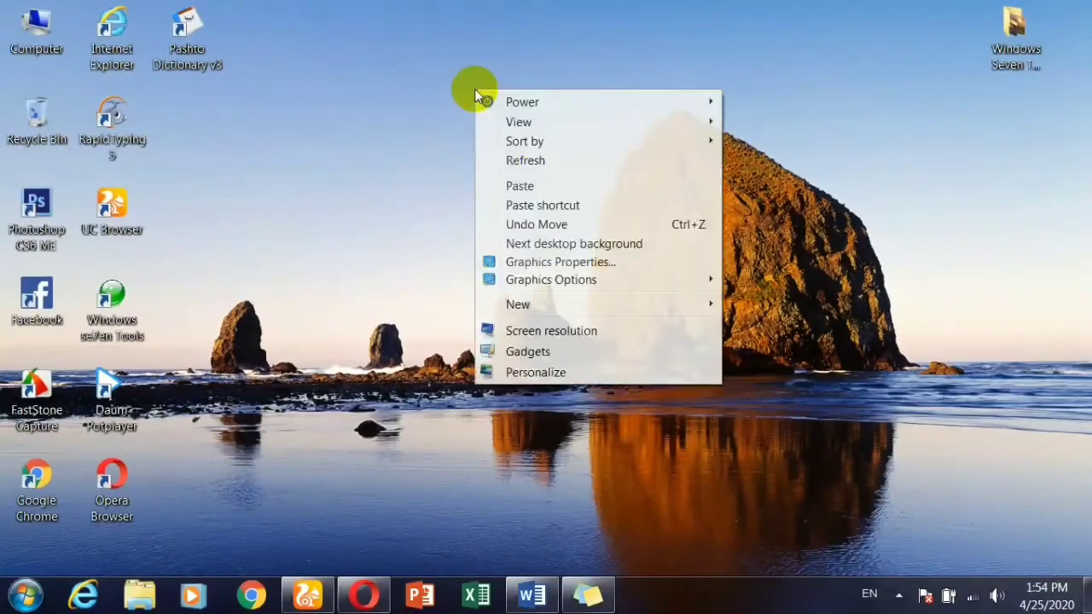
{"action": "mouse_move", "coordinate": [966, 613]}
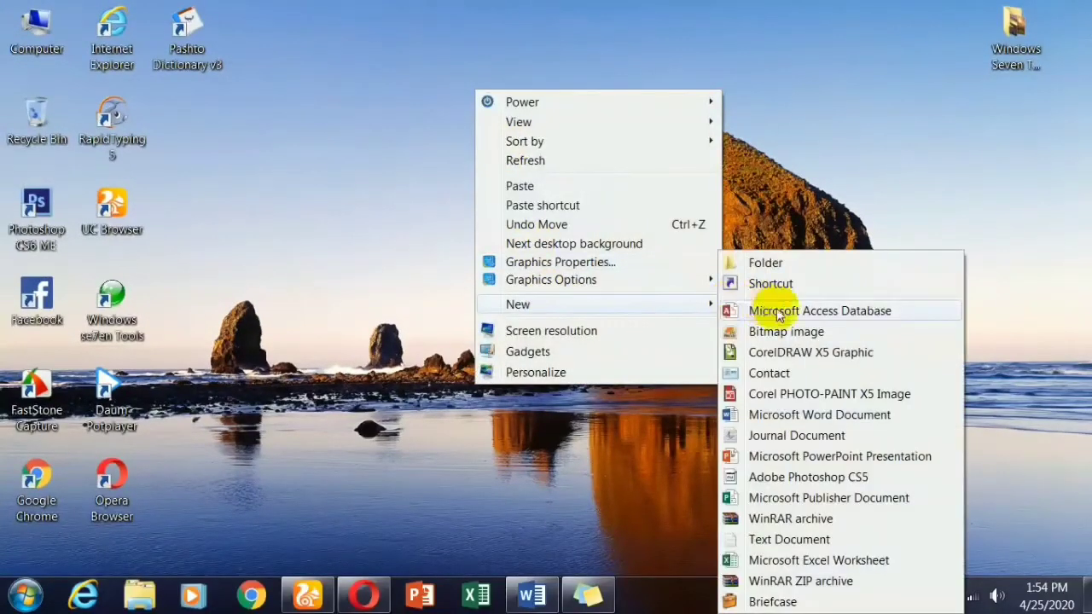
{"action": "left_click", "coordinate": [793, 415]}
{"action": "type", "text": "word"}
{"action": "key", "text": "Return"}
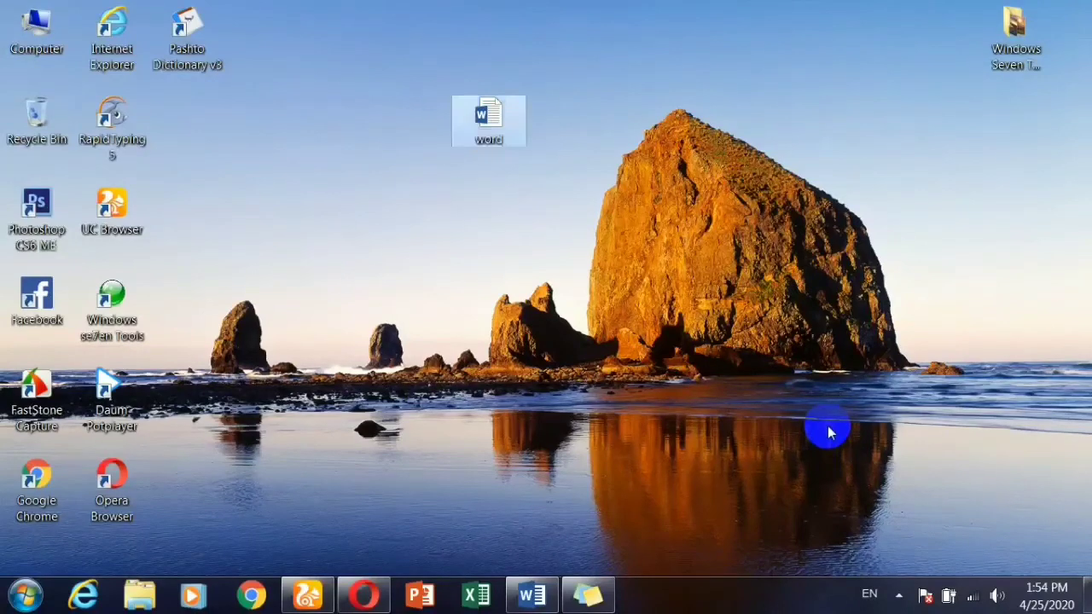
Delete the word document from the desktop to the Recycle Bin.
{"action": "right_click", "coordinate": [475, 128]}
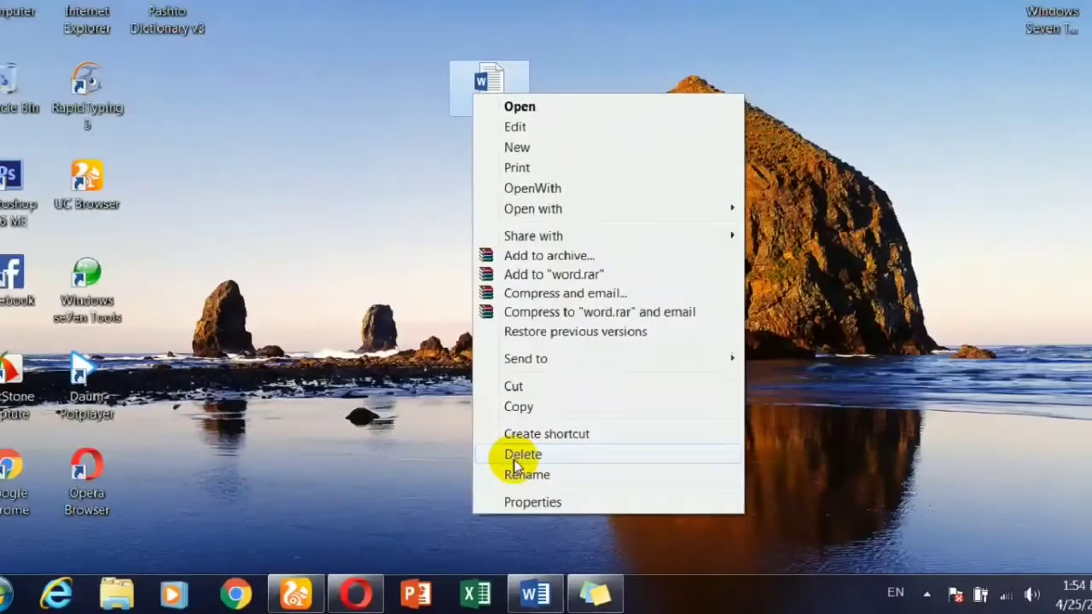
{"action": "left_click", "coordinate": [514, 468]}
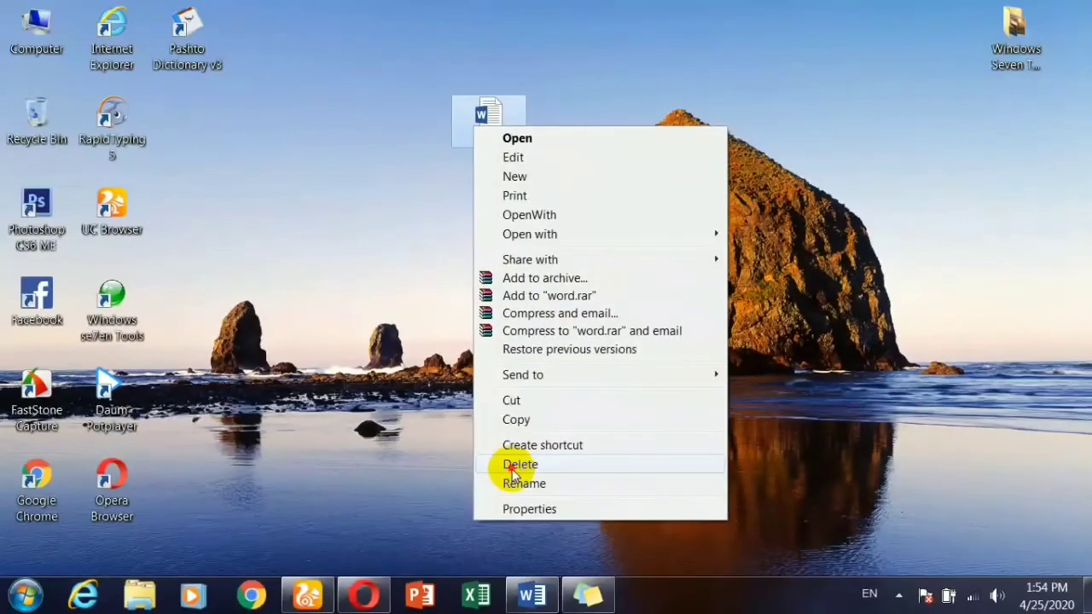
{"action": "left_click", "coordinate": [620, 367]}
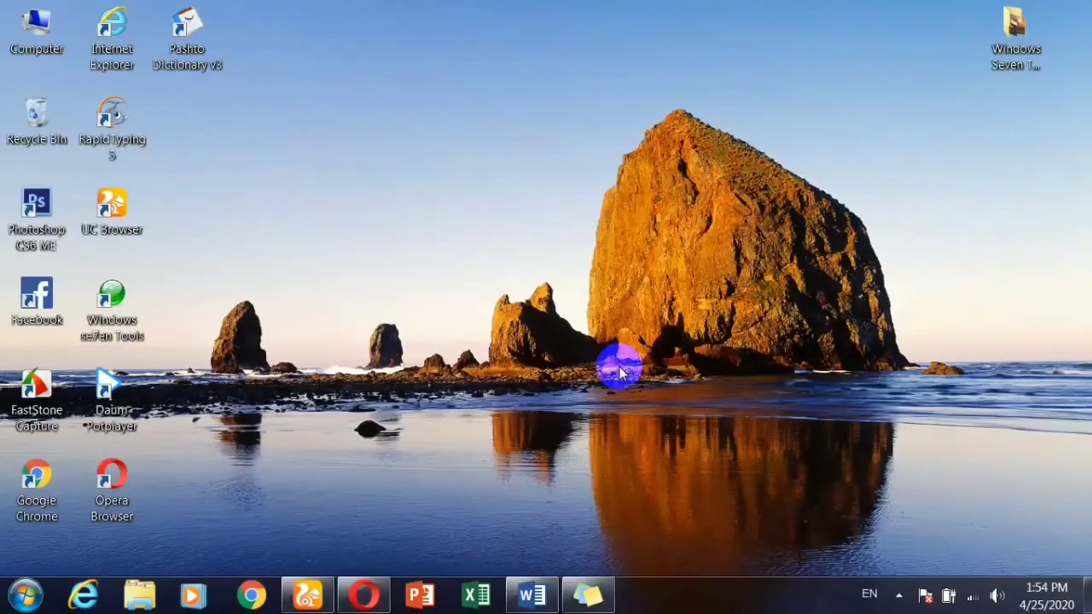
Undo and redo the deletion of the word document, and refresh the desktop.
{"action": "right_click", "coordinate": [464, 49]}
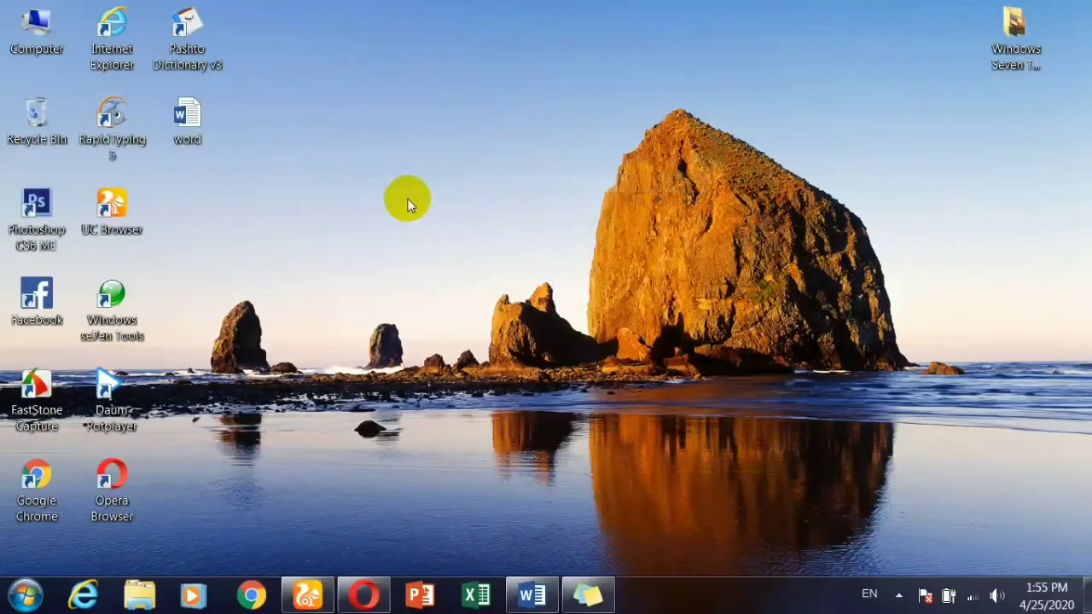
{"action": "right_click", "coordinate": [488, 96]}
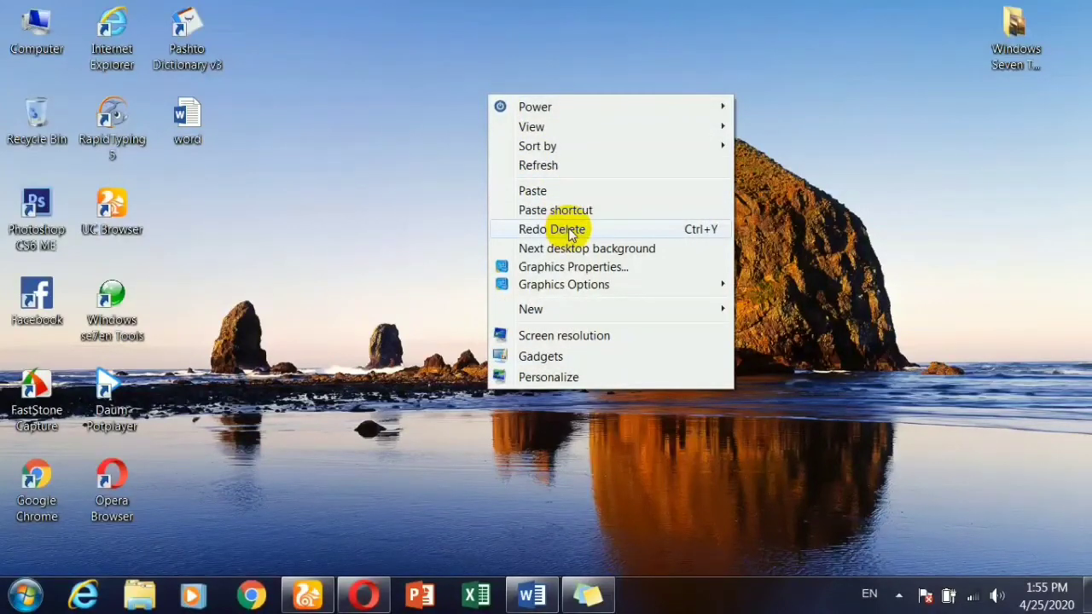
{"action": "left_click", "coordinate": [570, 231]}
{"action": "left_click", "coordinate": [618, 367]}
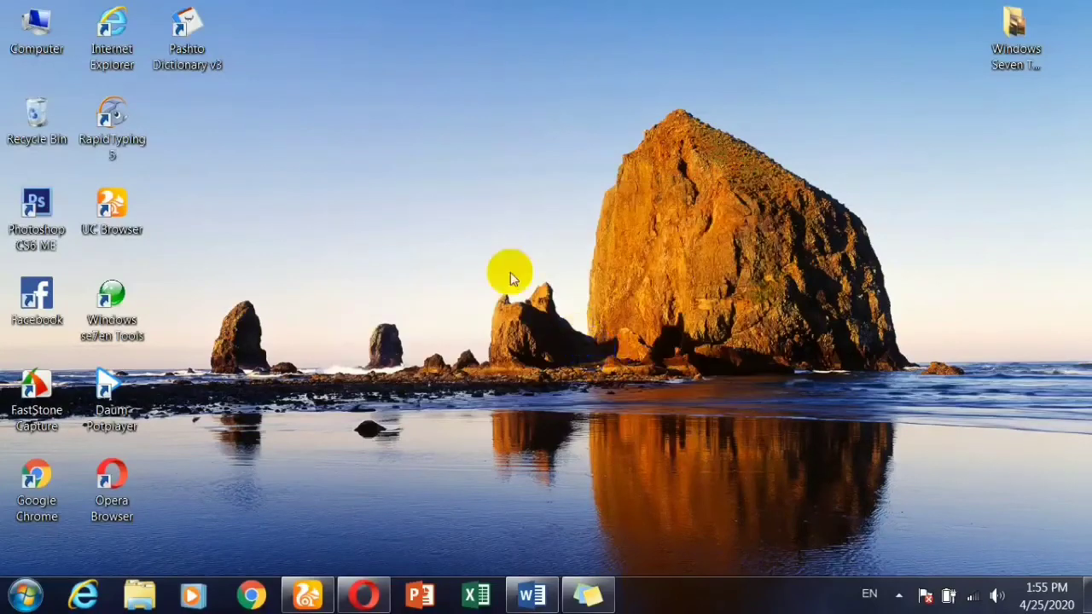
{"action": "right_click", "coordinate": [459, 105]}
{"action": "left_click", "coordinate": [527, 232]}
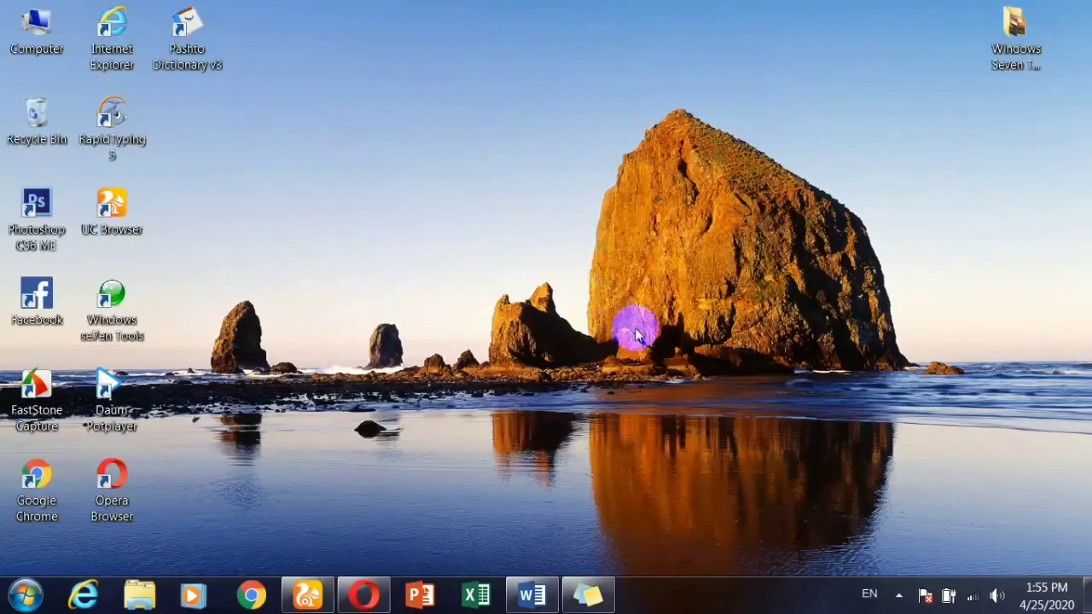
{"action": "right_click", "coordinate": [360, 132]}
{"action": "left_click", "coordinate": [415, 205]}
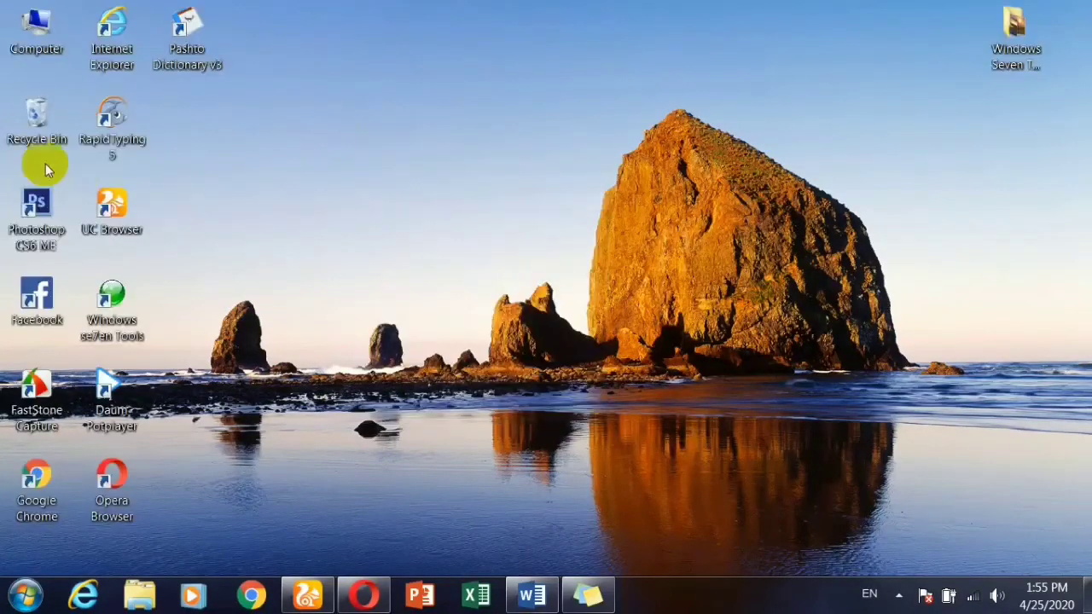
Empty the Recycle Bin to permanently delete the word document, and refresh the desktop.
{"action": "right_click", "coordinate": [433, 88]}
{"action": "right_click", "coordinate": [30, 111]}
{"action": "left_click", "coordinate": [100, 147]}
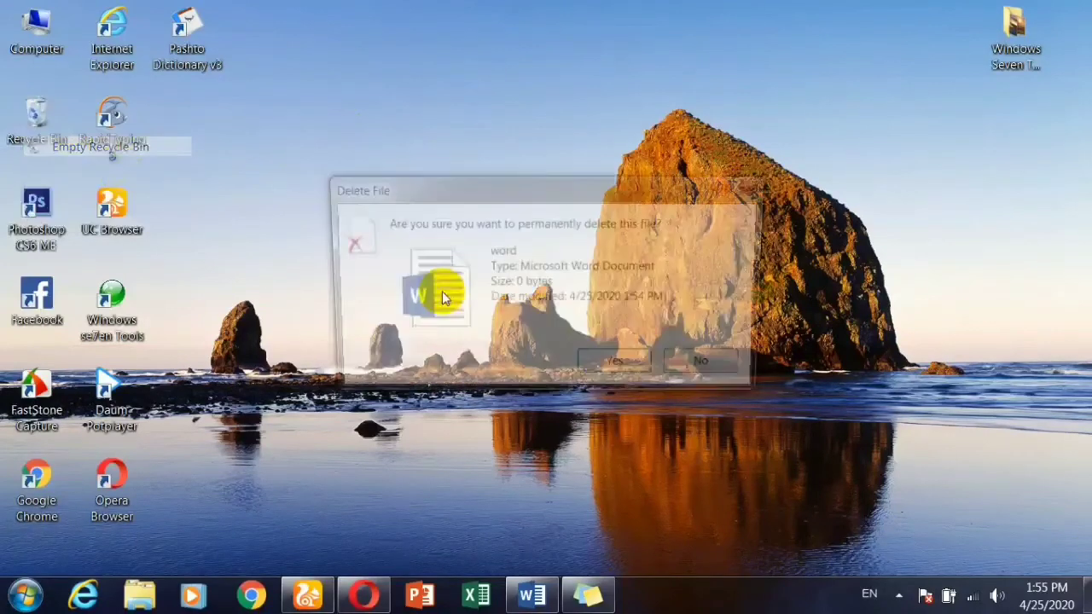
{"action": "left_click", "coordinate": [632, 361]}
{"action": "right_click", "coordinate": [431, 98]}
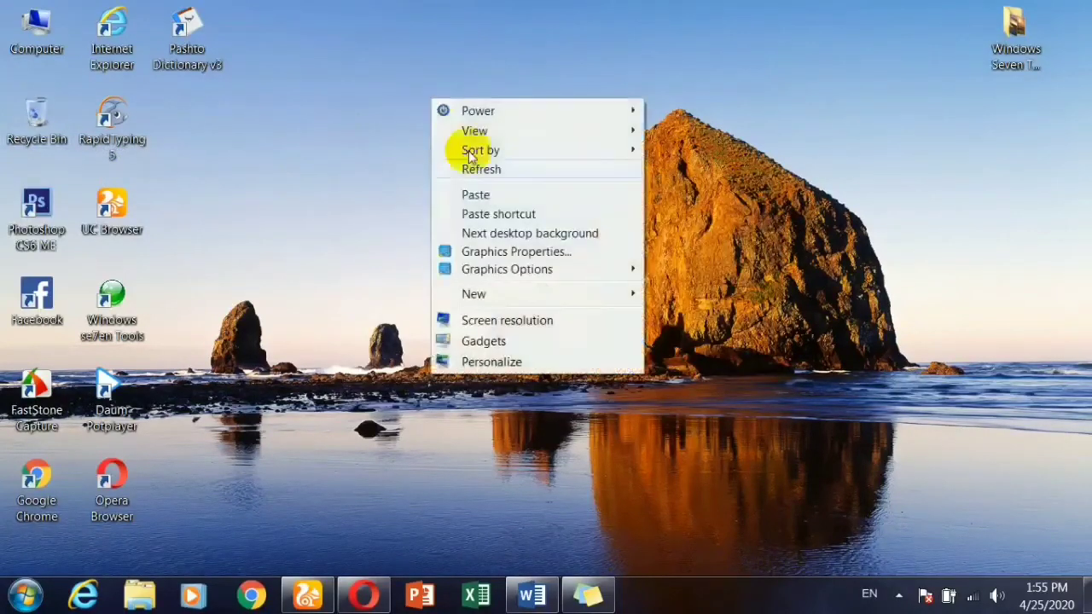
{"action": "left_click", "coordinate": [470, 167]}
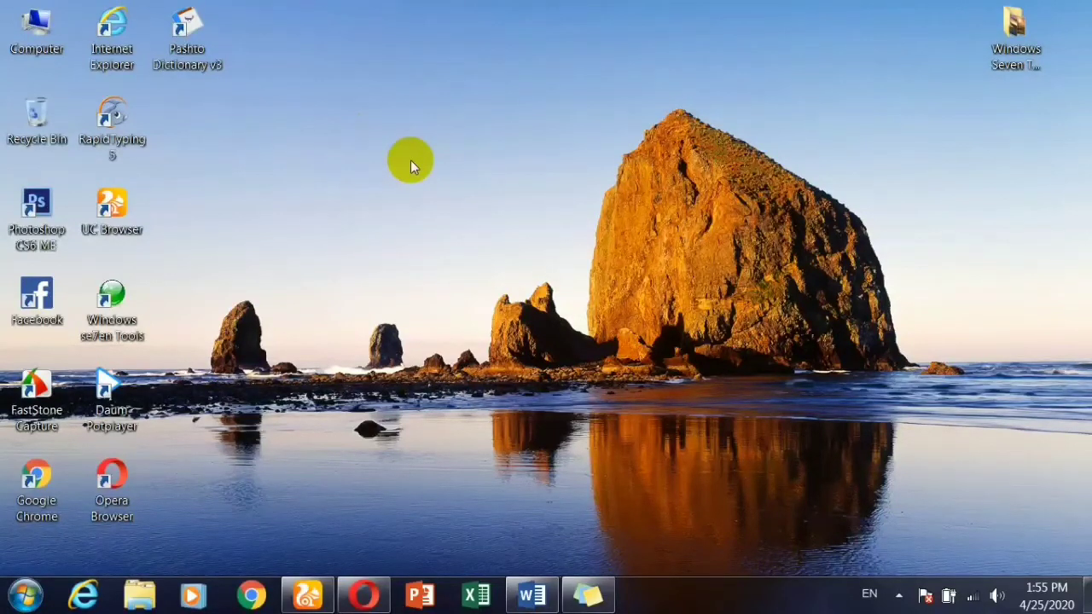
{"action": "right_click", "coordinate": [406, 106]}
{"action": "left_click", "coordinate": [472, 176]}
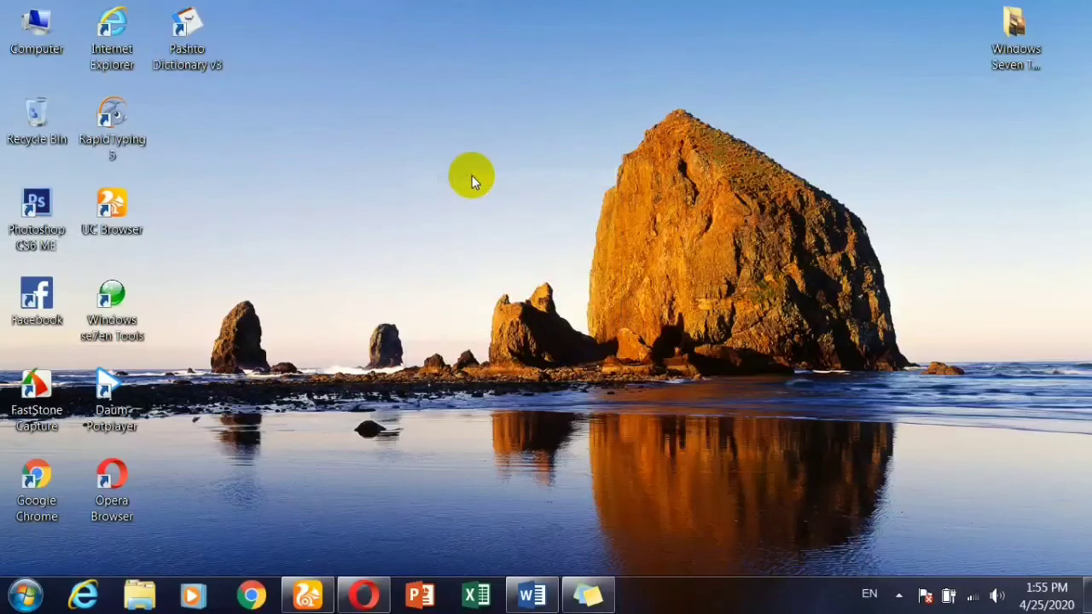
Open the choices for creating a new item on the desktop.
{"action": "right_click", "coordinate": [429, 83]}
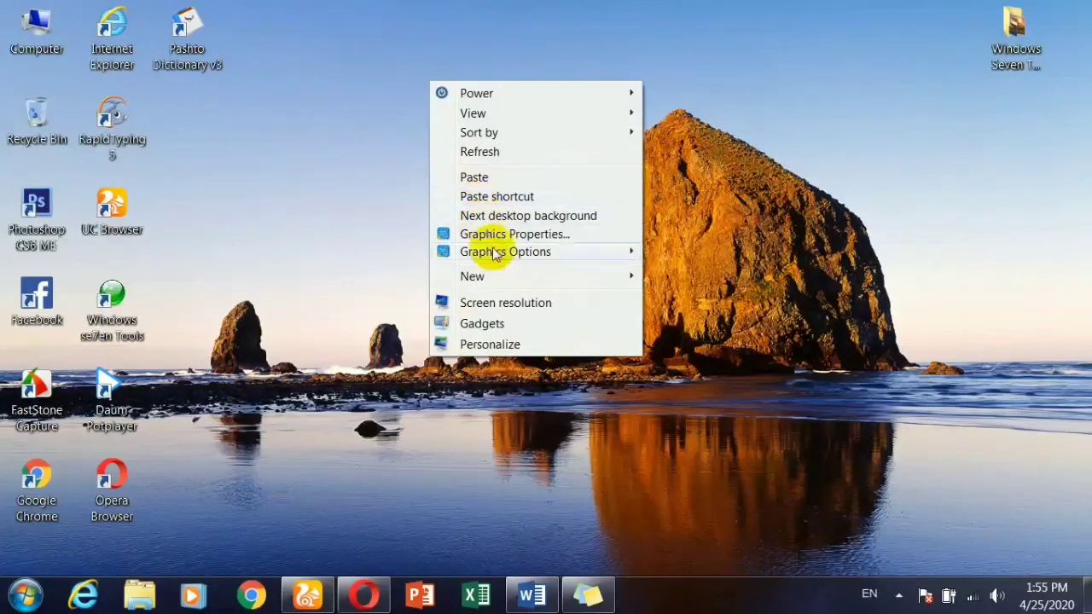
{"action": "mouse_move", "coordinate": [501, 276]}
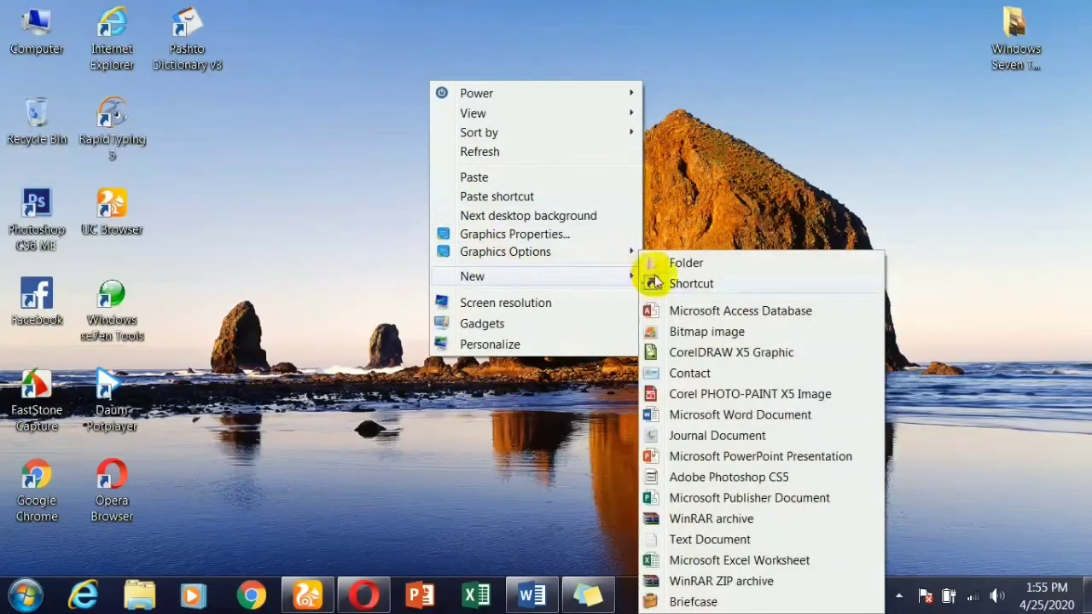